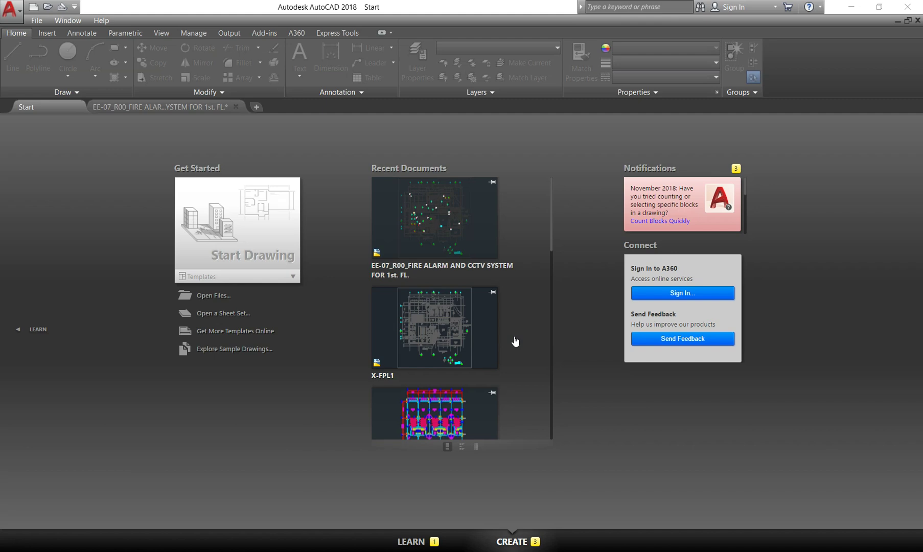
- Open the EE-07_R00 fire alarm and CCTV first-floor drawing from Recent Documents
{"action": "left_click", "coordinate": [449, 231]}
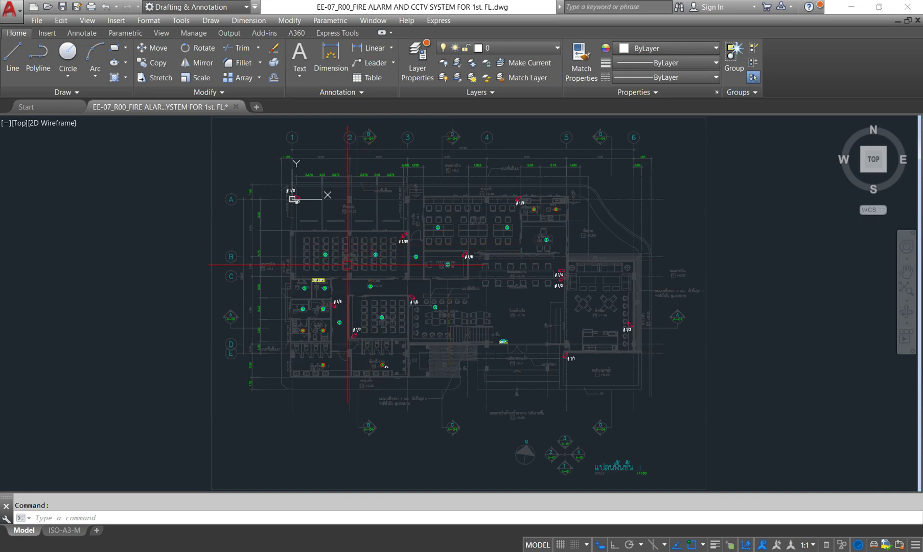
{"action": "scroll", "coordinate": [348, 264], "scroll_direction": "up", "scroll_amount": 2}
{"action": "scroll", "coordinate": [366, 245], "scroll_direction": "up", "scroll_amount": 2}
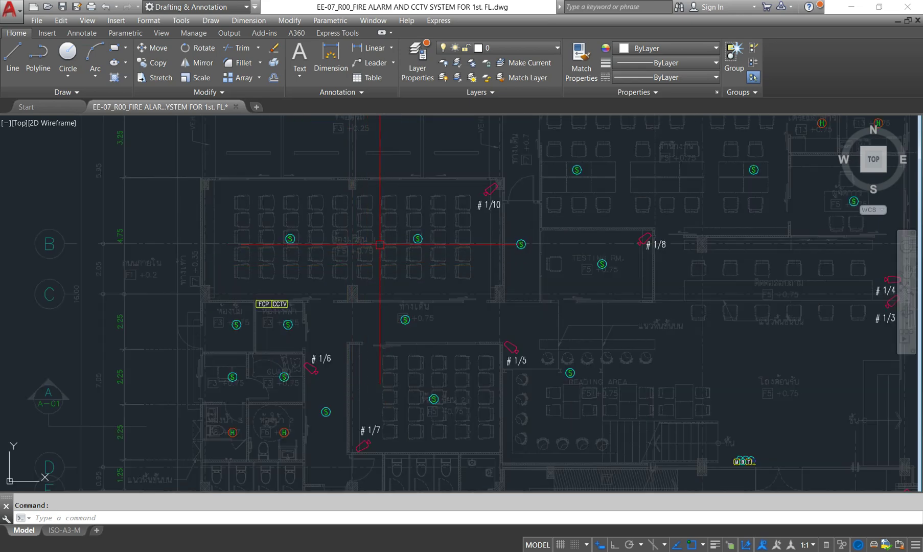
{"action": "scroll", "coordinate": [380, 245], "scroll_direction": "down", "scroll_amount": 4}
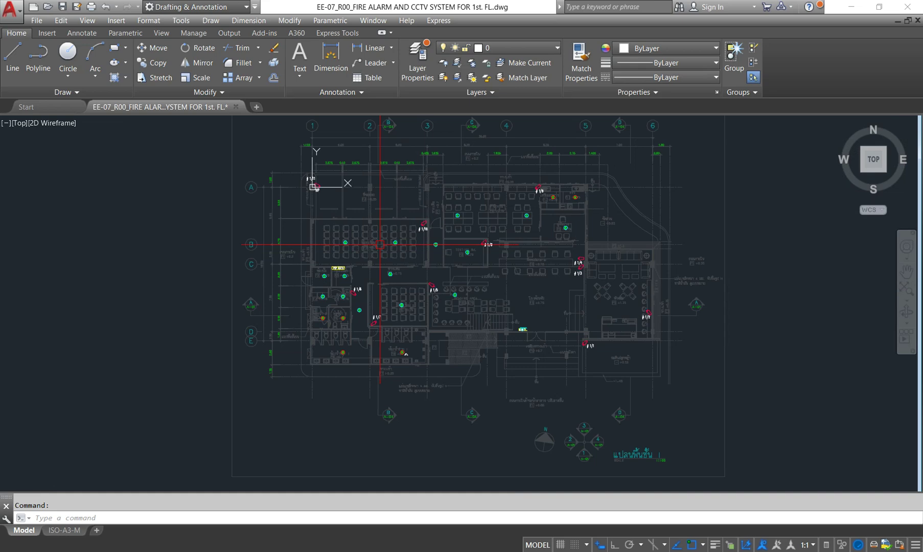
{"action": "middle_click_drag", "start_coordinate": [379, 248], "coordinate": [377, 292]}
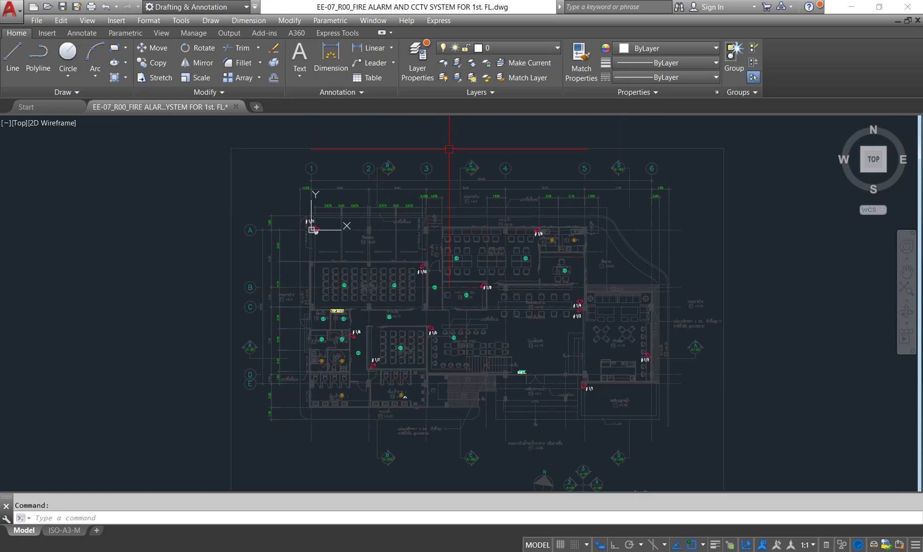
{"action": "left_click", "coordinate": [449, 149]}
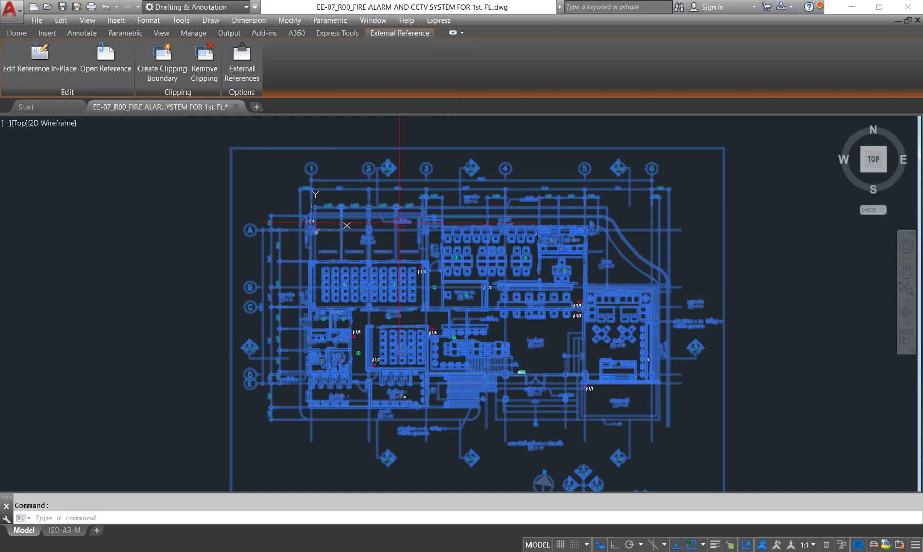
{"action": "key", "text": "Escape"}
{"action": "scroll", "coordinate": [349, 288], "scroll_direction": "up", "scroll_amount": 4}
{"action": "left_click", "coordinate": [348, 288]}
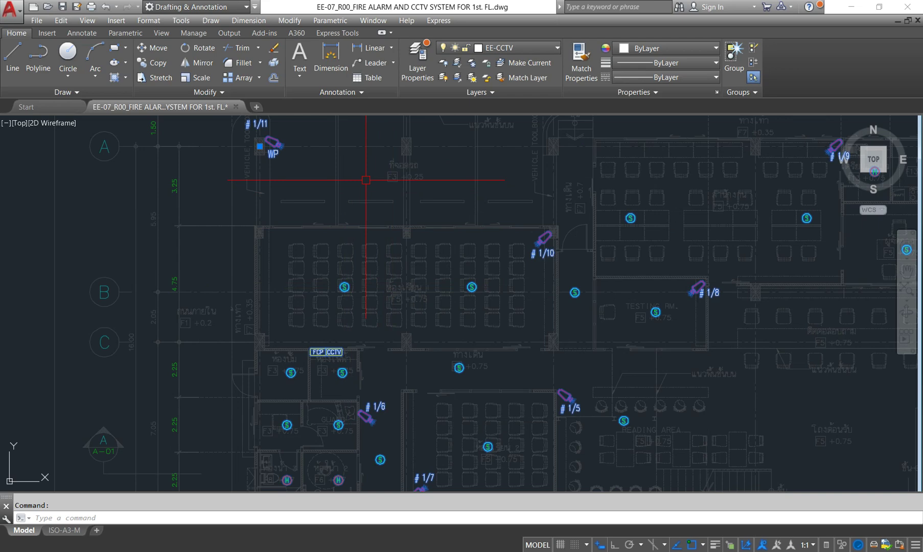
{"action": "key", "text": "Escape"}
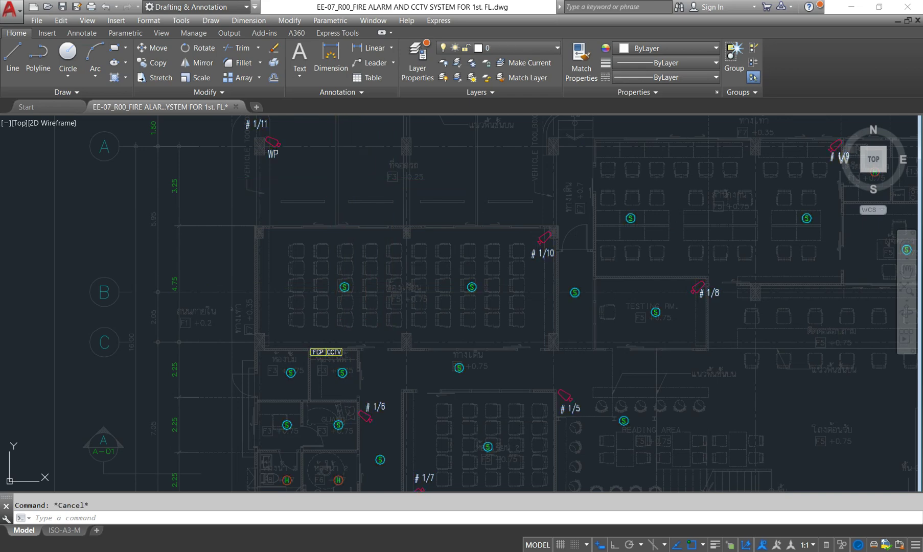
{"action": "left_click", "coordinate": [327, 220]}
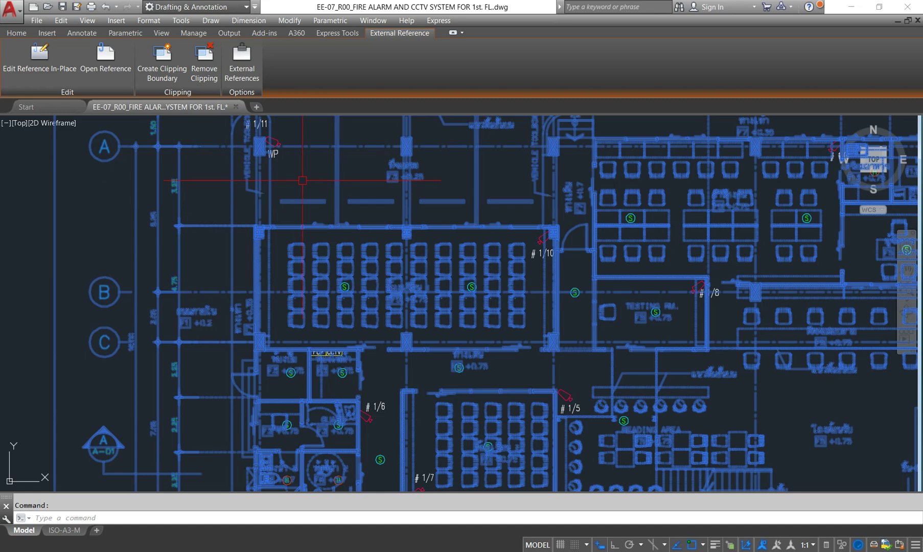
{"action": "key", "text": "Escape"}
{"action": "scroll", "coordinate": [337, 289], "scroll_direction": "up", "scroll_amount": 8}
{"action": "left_click", "coordinate": [420, 256]}
{"action": "double_click", "coordinate": [420, 256]}
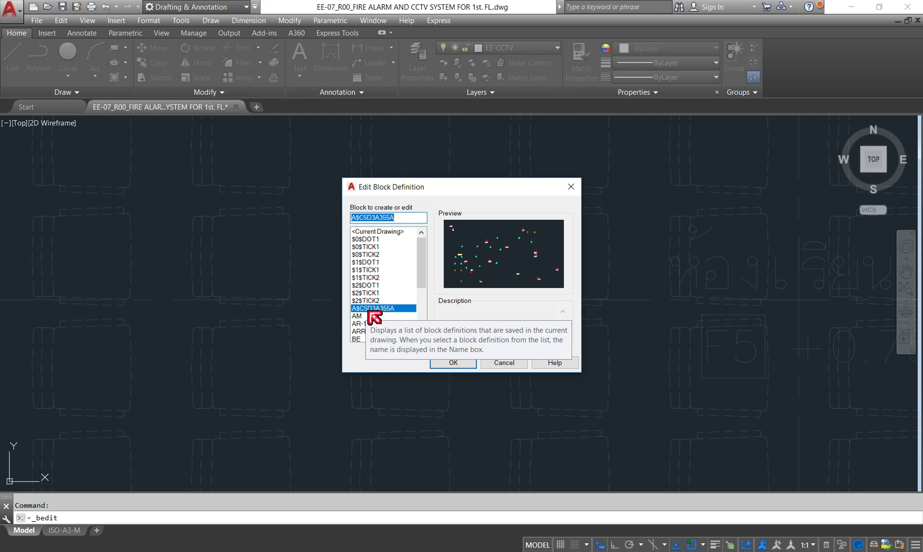
{"action": "left_click_drag", "start_coordinate": [369, 312], "coordinate": [366, 256]}
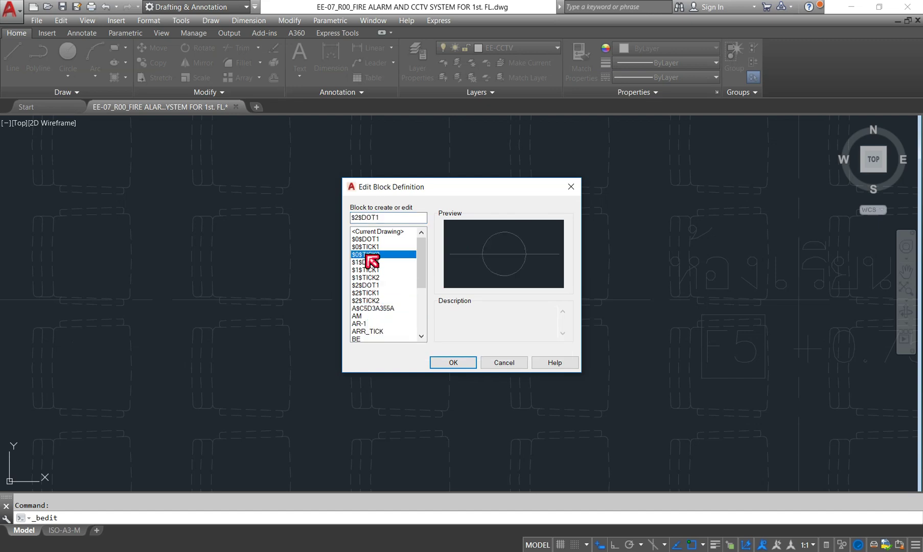
{"action": "left_click", "coordinate": [572, 187]}
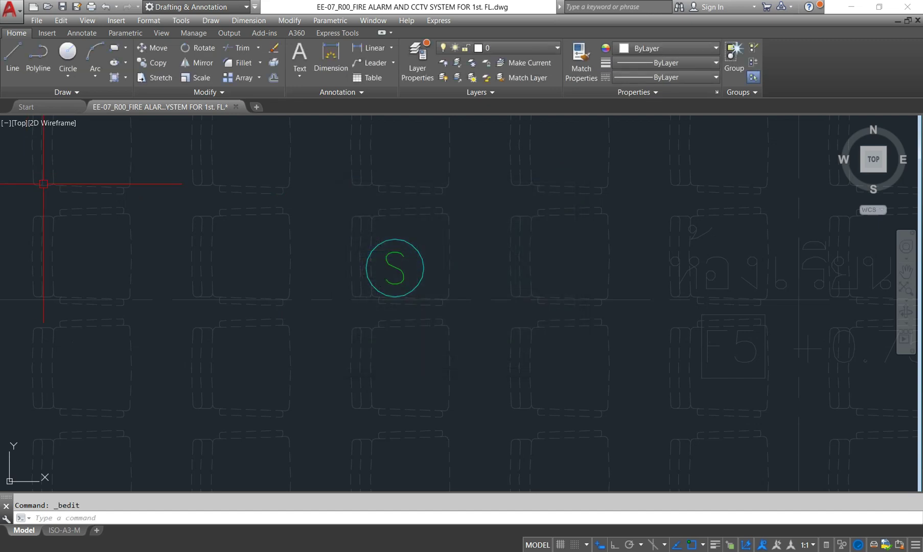
{"action": "left_click", "coordinate": [905, 306]}
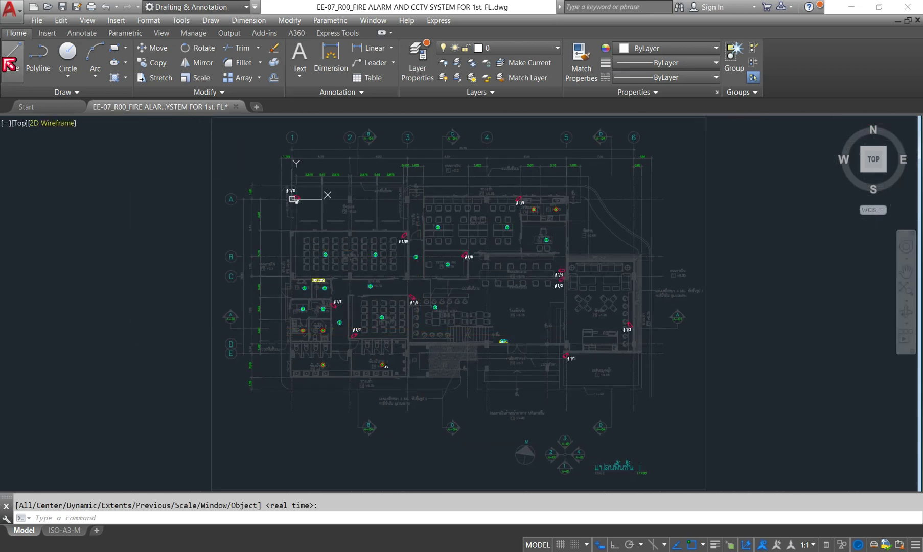
{"action": "left_click", "coordinate": [47, 33]}
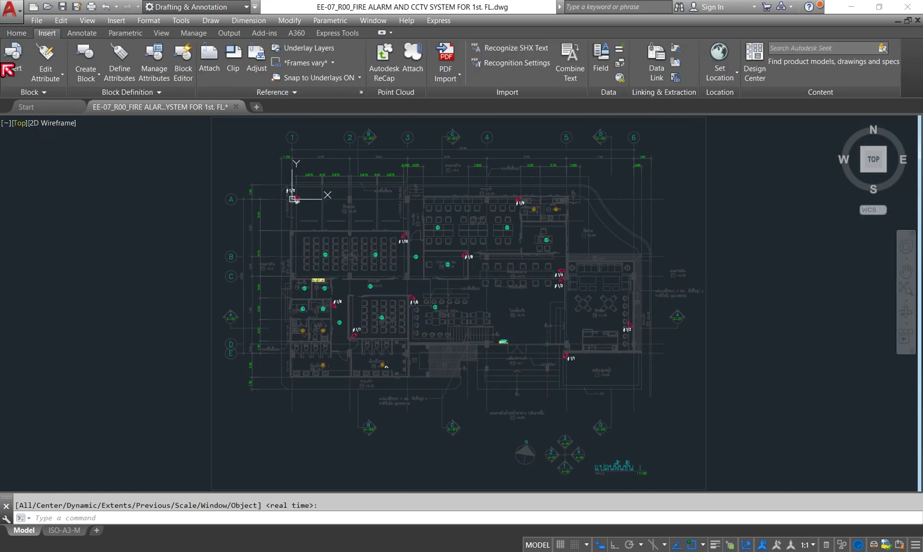
{"action": "left_click", "coordinate": [13, 76]}
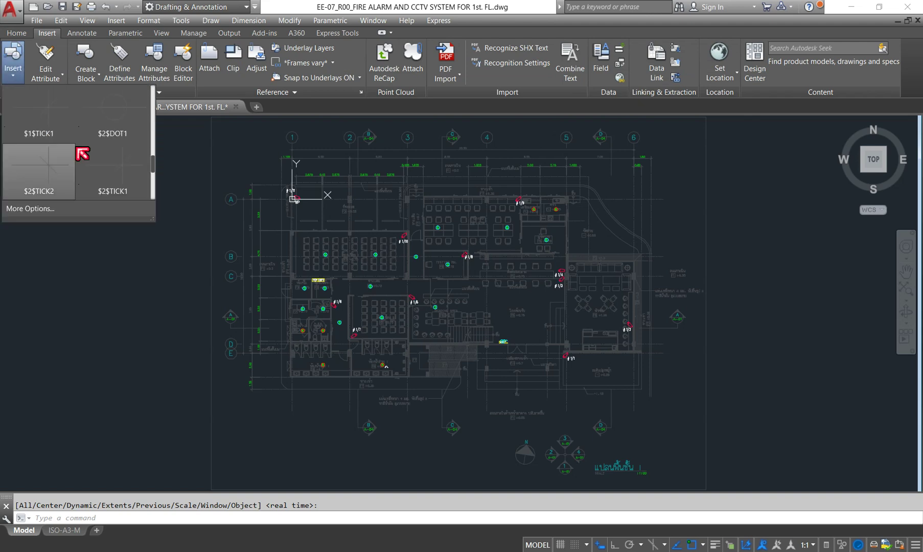
{"action": "scroll", "coordinate": [87, 155], "scroll_direction": "up", "scroll_amount": 2}
{"action": "scroll", "coordinate": [91, 155], "scroll_direction": "up", "scroll_amount": 2}
{"action": "scroll", "coordinate": [94, 155], "scroll_direction": "up", "scroll_amount": 2}
{"action": "scroll", "coordinate": [93, 155], "scroll_direction": "up", "scroll_amount": 2}
{"action": "scroll", "coordinate": [94, 155], "scroll_direction": "up", "scroll_amount": 2}
{"action": "scroll", "coordinate": [93, 145], "scroll_direction": "up", "scroll_amount": 2}
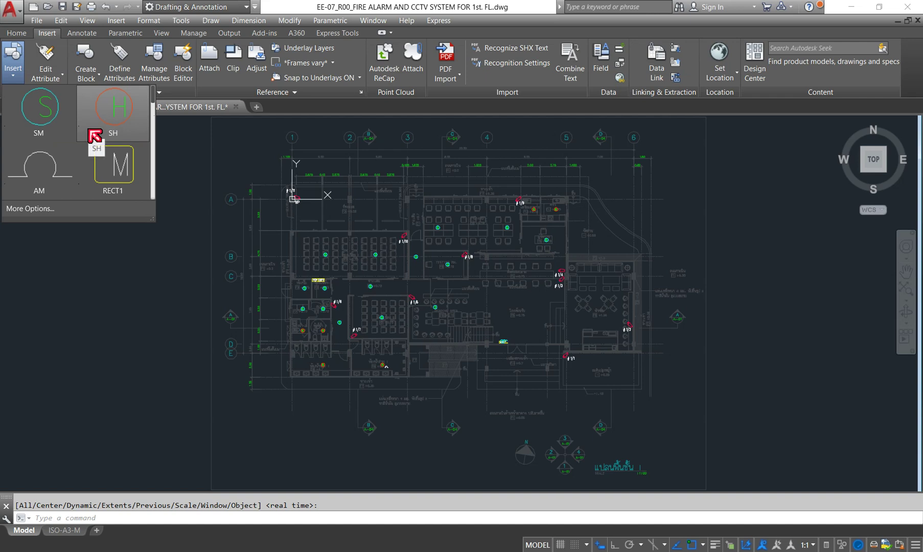
{"action": "left_click", "coordinate": [146, 342]}
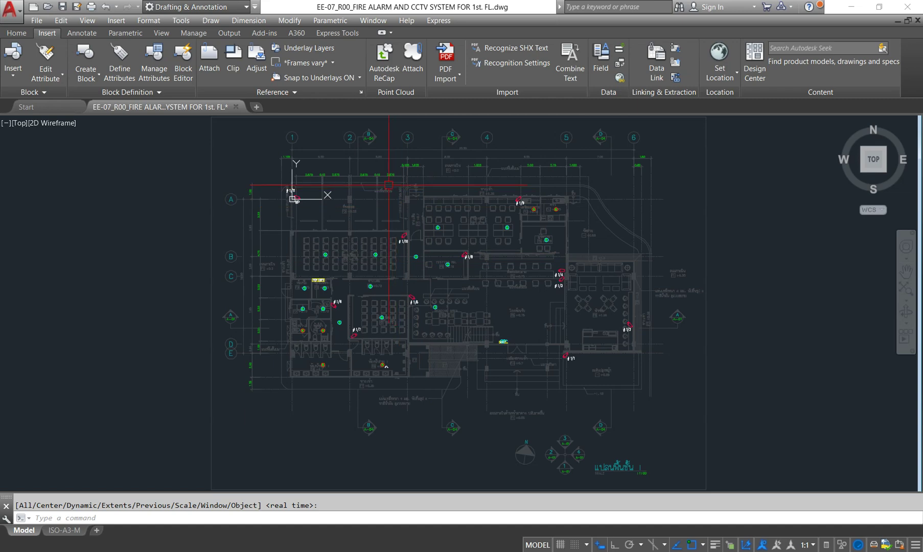
{"action": "key", "text": "Escape"}
{"action": "left_click", "coordinate": [383, 224]}
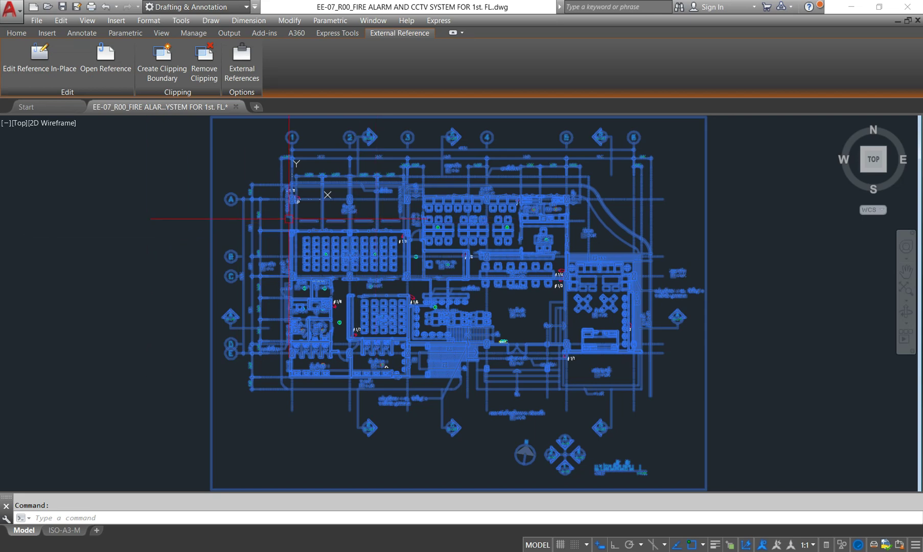
{"action": "middle_click_drag", "start_coordinate": [329, 213], "coordinate": [328, 236]}
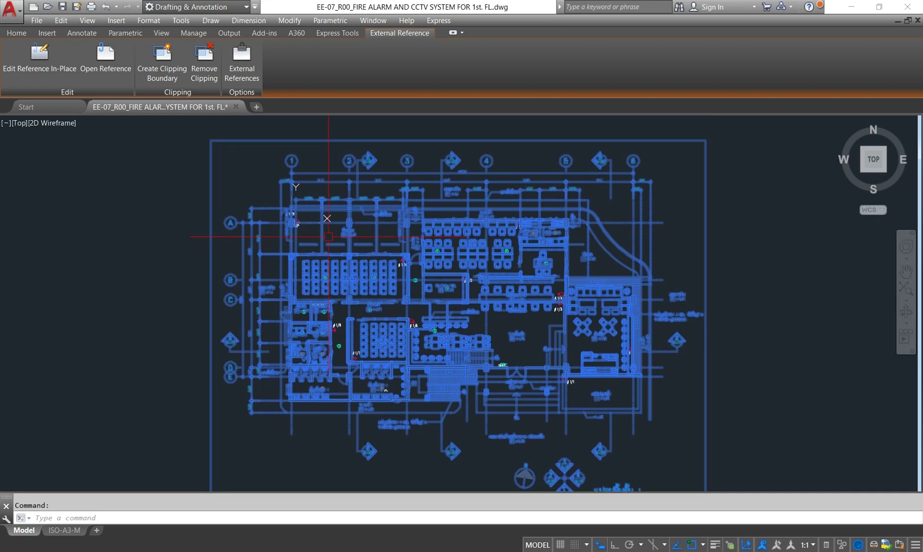
{"action": "key", "text": "Escape"}
{"action": "left_click", "coordinate": [329, 236]}
{"action": "left_click", "coordinate": [16, 33]}
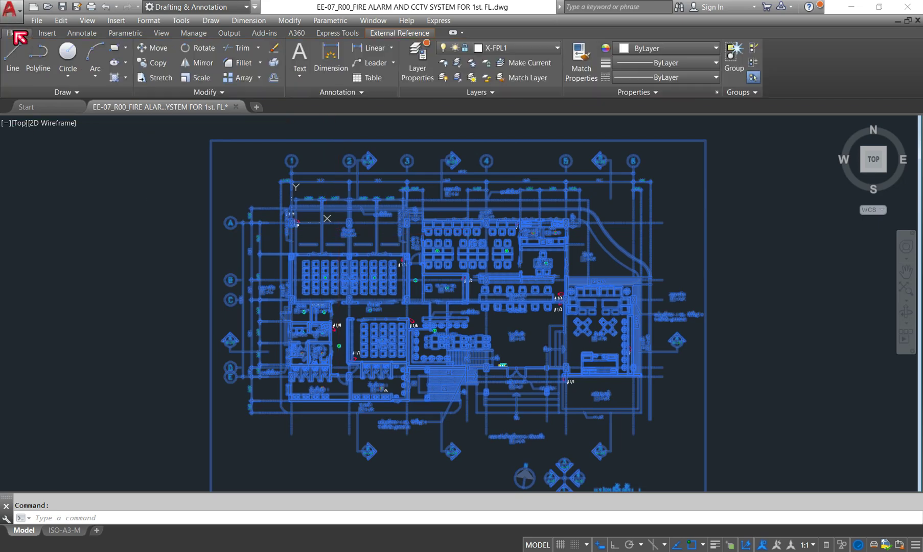
{"action": "left_click", "coordinate": [151, 62]}
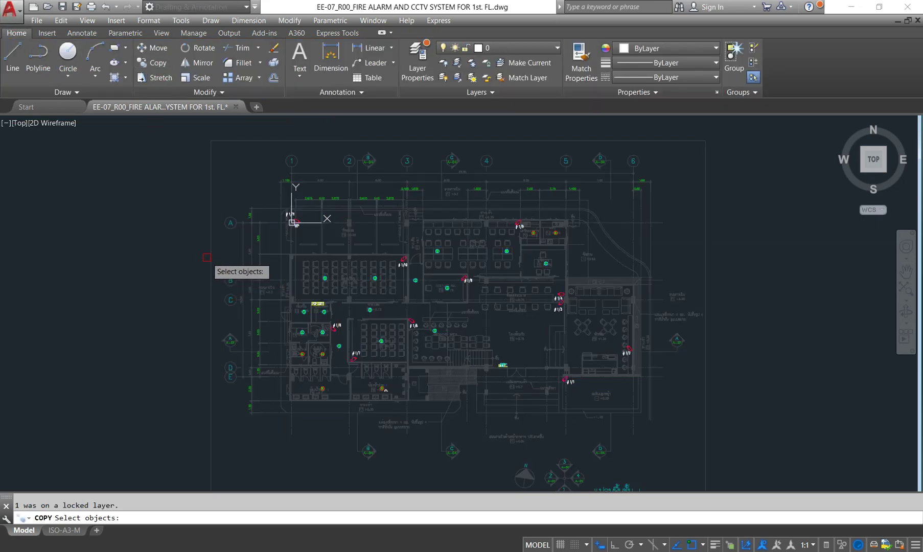
{"action": "left_click", "coordinate": [152, 47]}
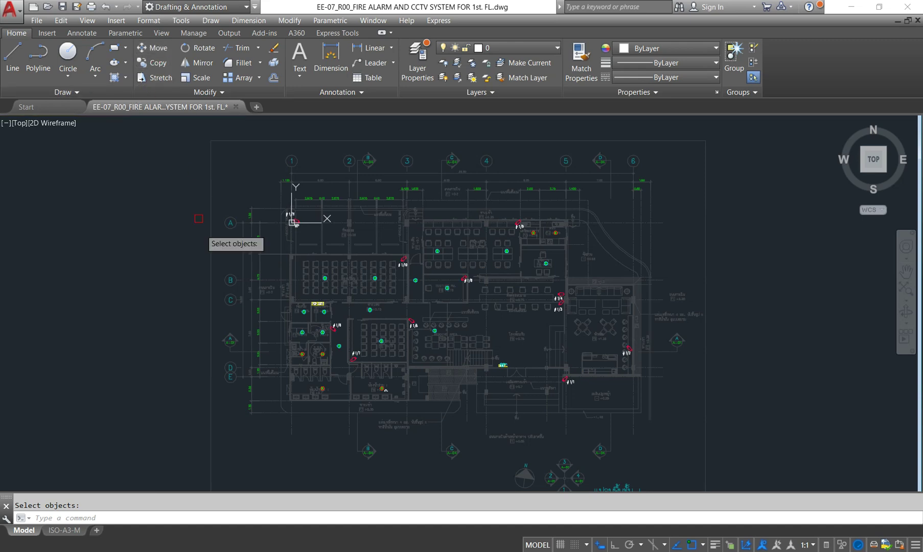
{"action": "left_click", "coordinate": [207, 254]}
{"action": "key", "text": "Escape"}
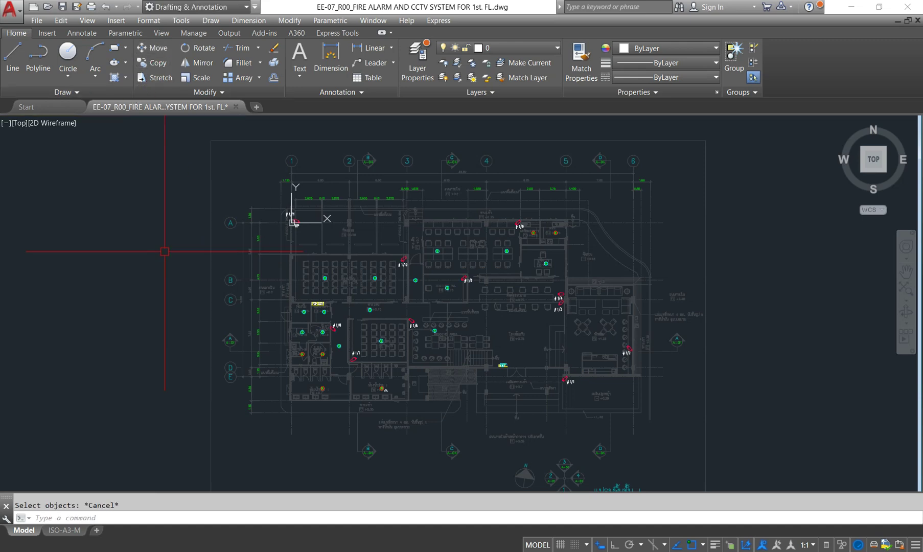
{"action": "left_click", "coordinate": [392, 173]}
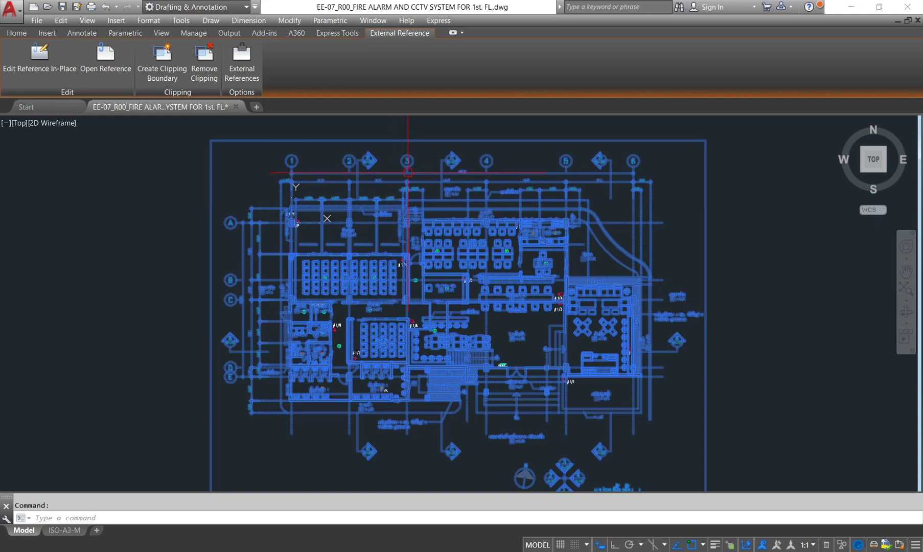
{"action": "left_click", "coordinate": [17, 33]}
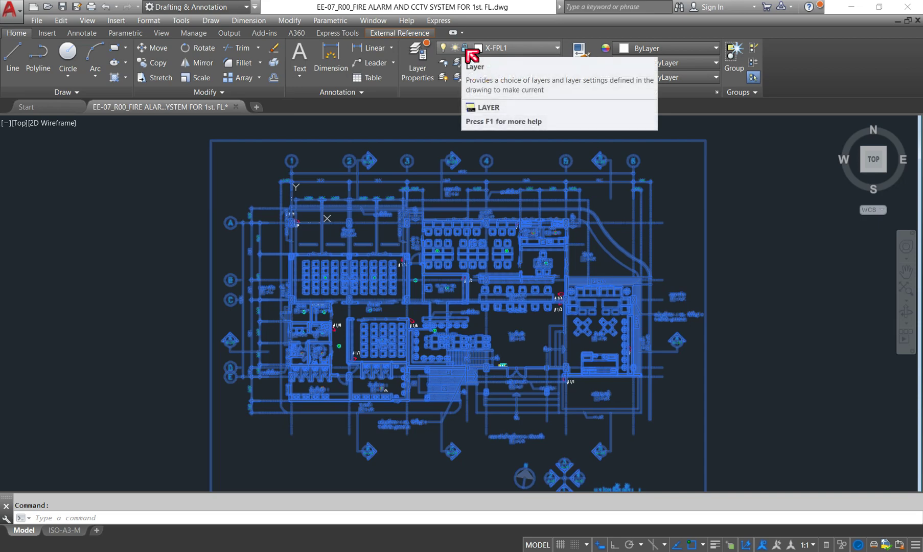
{"action": "key", "text": "Escape"}
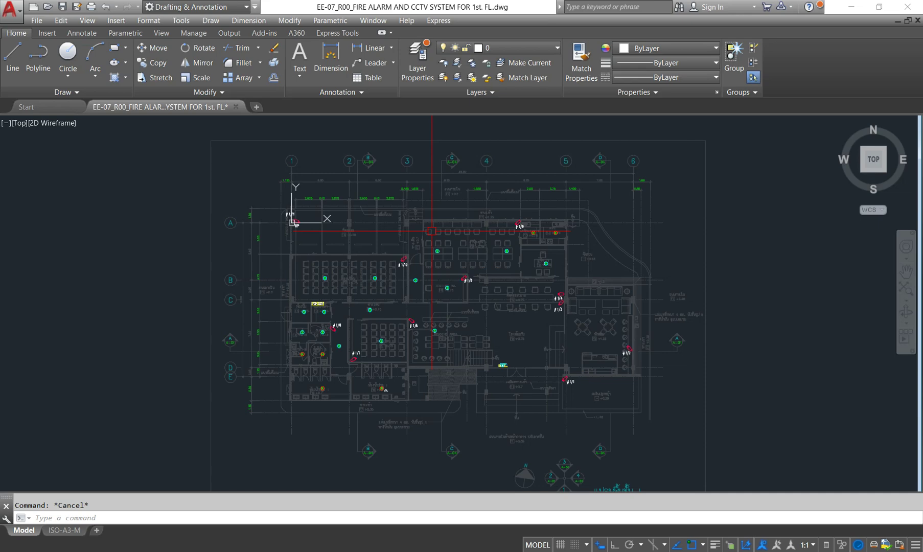
{"action": "left_click", "coordinate": [440, 223]}
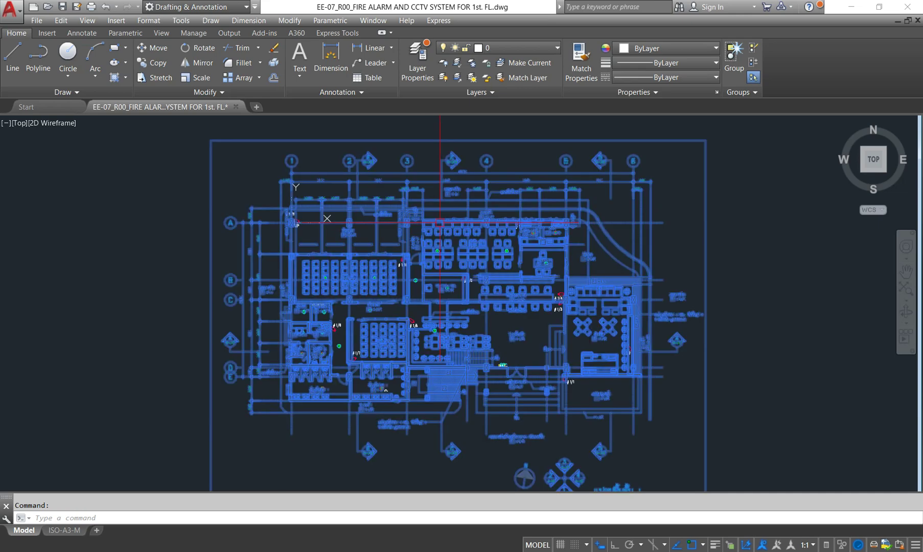
- Select the floor-plan underlay and unlock its X-FPL1 layer
{"action": "key", "text": "Escape"}
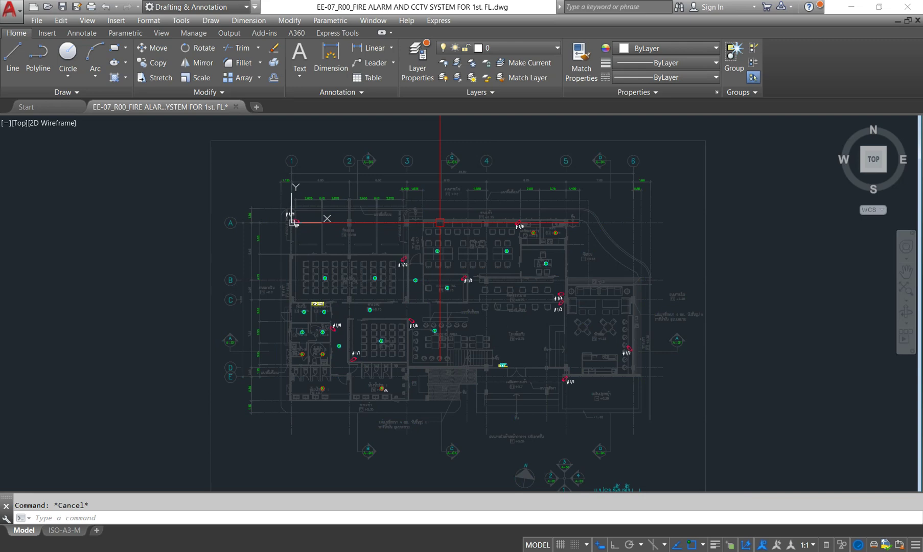
{"action": "left_click", "coordinate": [540, 54]}
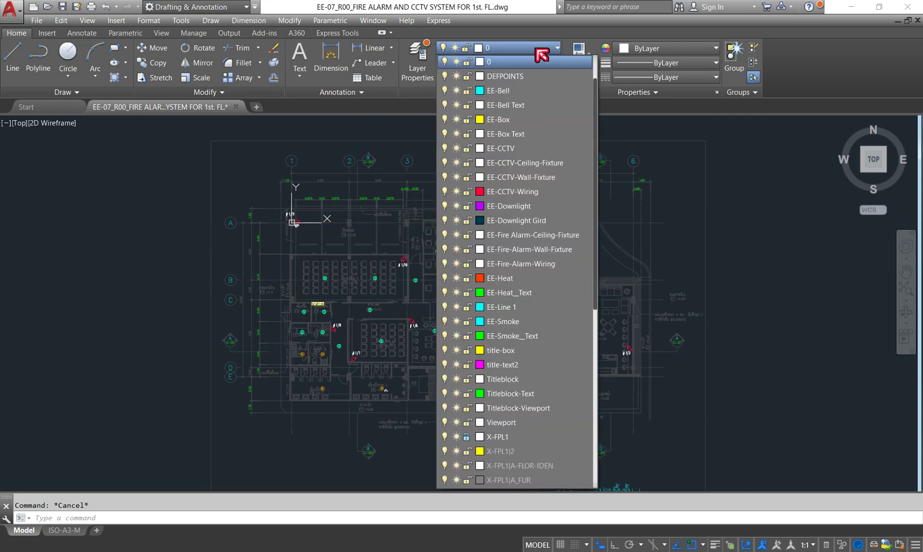
{"action": "left_click", "coordinate": [407, 246]}
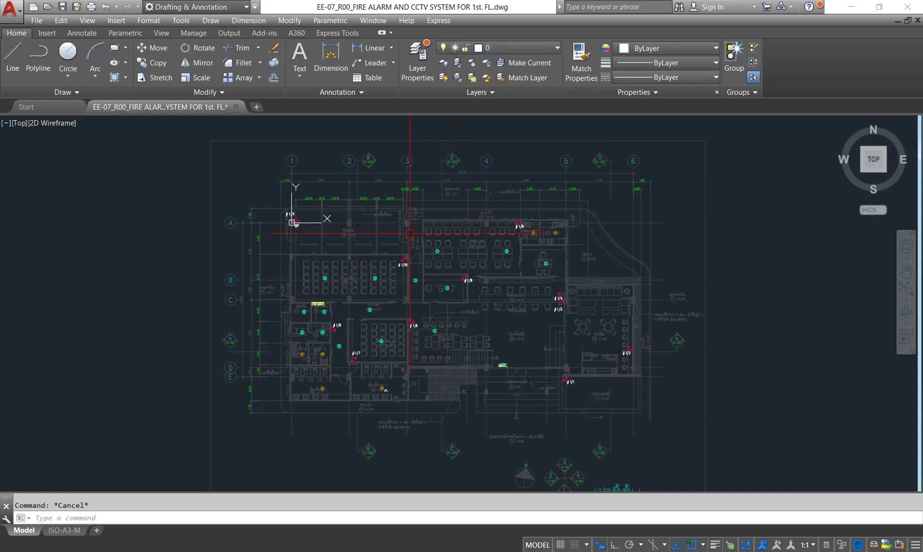
{"action": "left_click", "coordinate": [17, 33]}
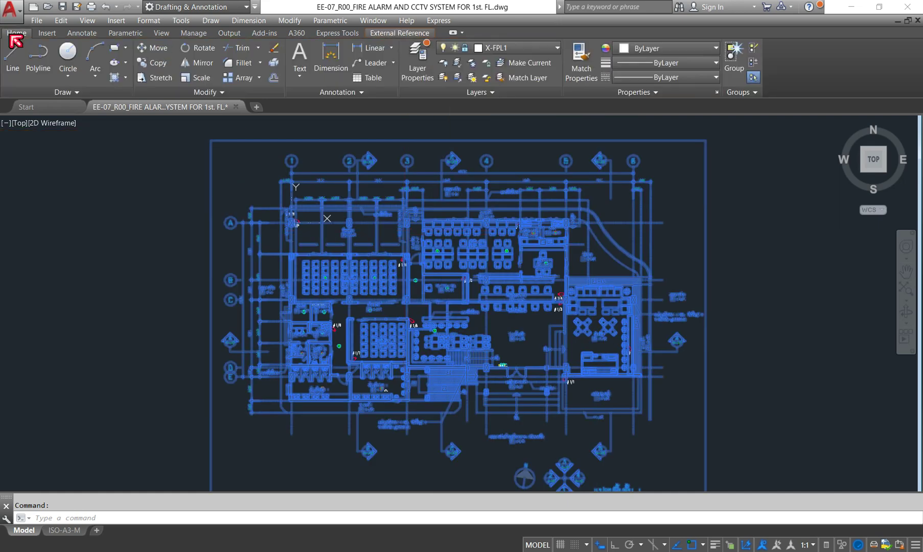
{"action": "left_click", "coordinate": [536, 50]}
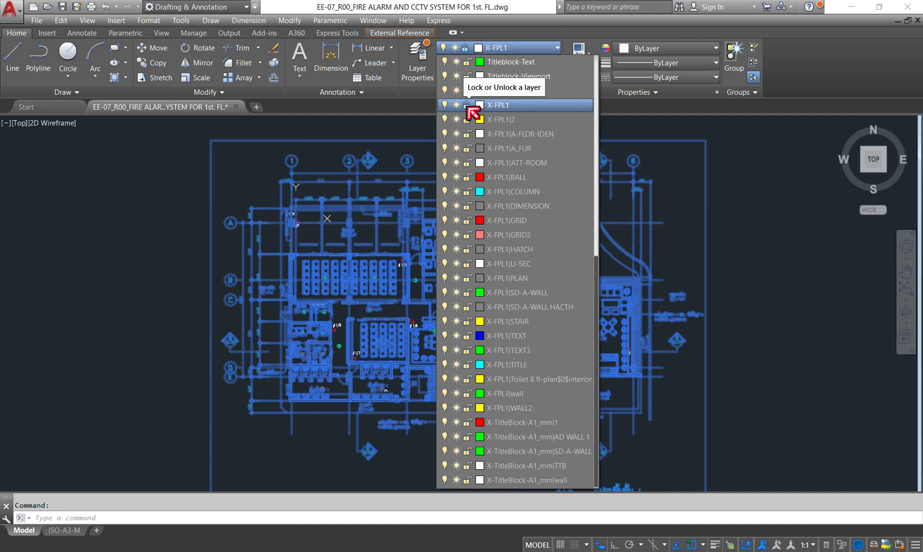
{"action": "left_click", "coordinate": [467, 105]}
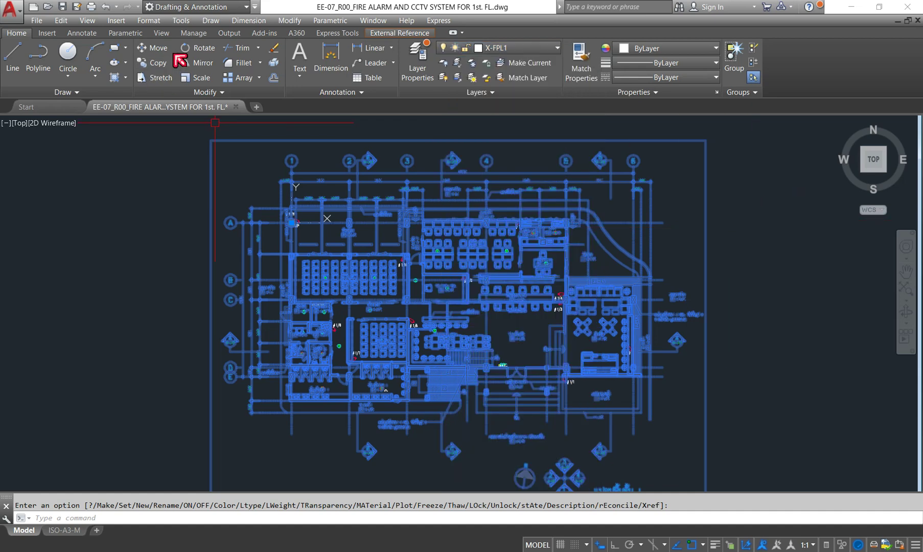
{"action": "left_click", "coordinate": [154, 62]}
- Cancel and undo the two accidental copies of the floor plan
{"action": "left_click", "coordinate": [115, 238]}
{"action": "scroll", "coordinate": [165, 233], "scroll_direction": "down", "scroll_amount": 4}
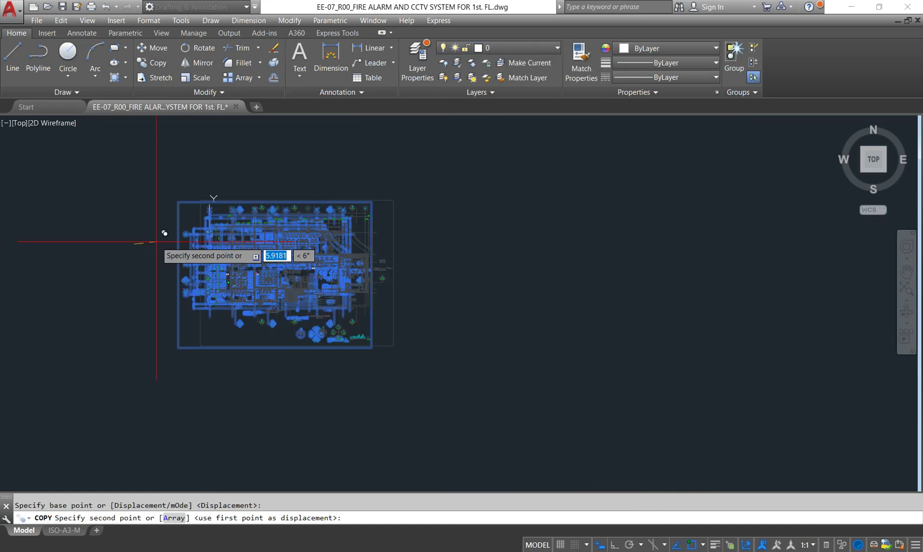
{"action": "left_click", "coordinate": [457, 249]}
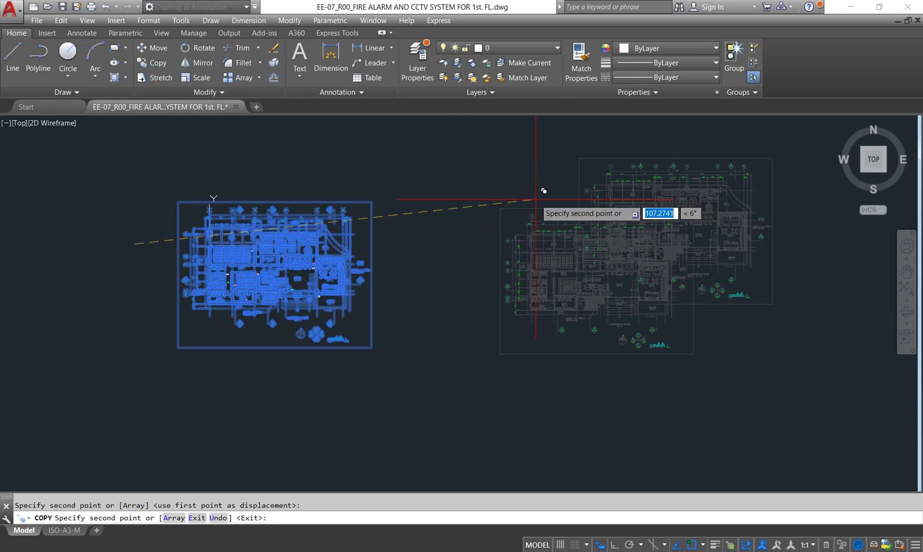
{"action": "scroll", "coordinate": [450, 237], "scroll_direction": "down", "scroll_amount": 2}
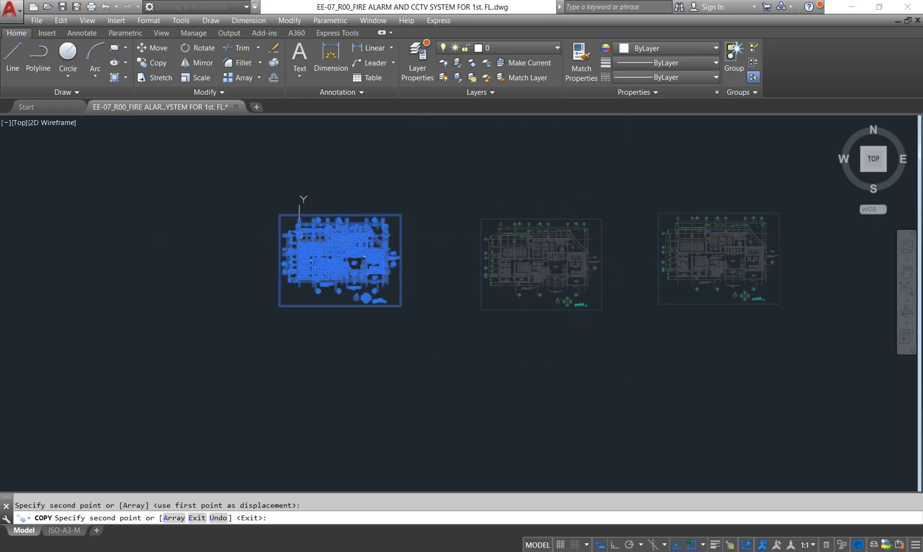
{"action": "left_click", "coordinate": [631, 239]}
{"action": "key", "text": "Escape"}
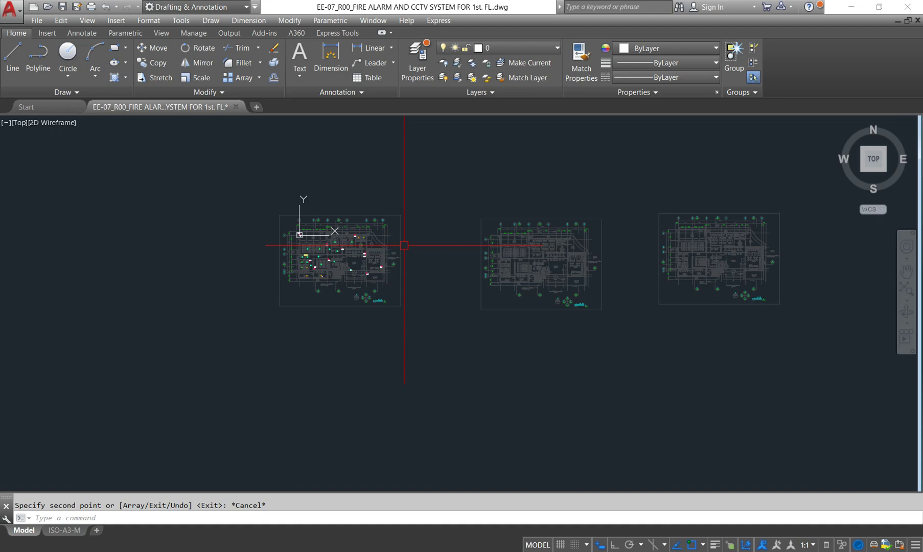
{"action": "key", "text": "ctrl+z"}
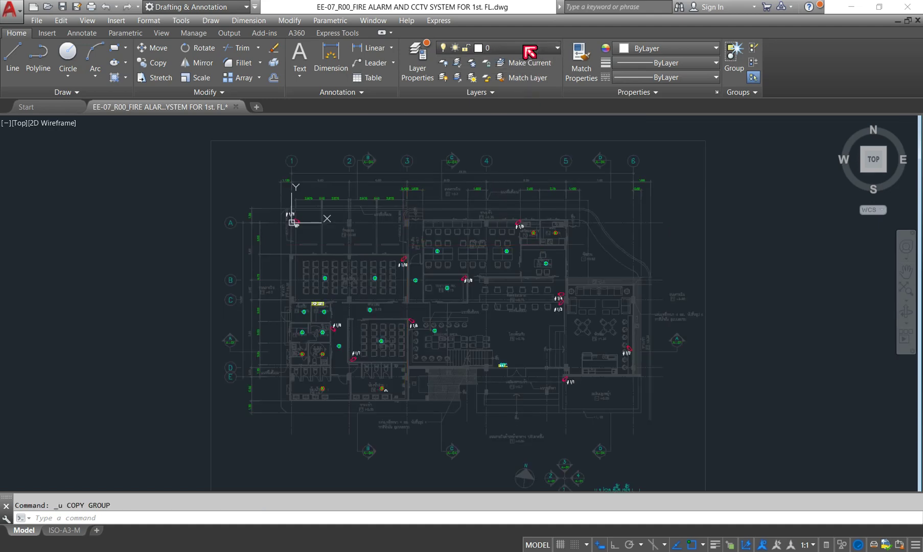
- Reselect the floor-plan reference and lock its X-FPL1 layer again
{"action": "left_click", "coordinate": [526, 48]}
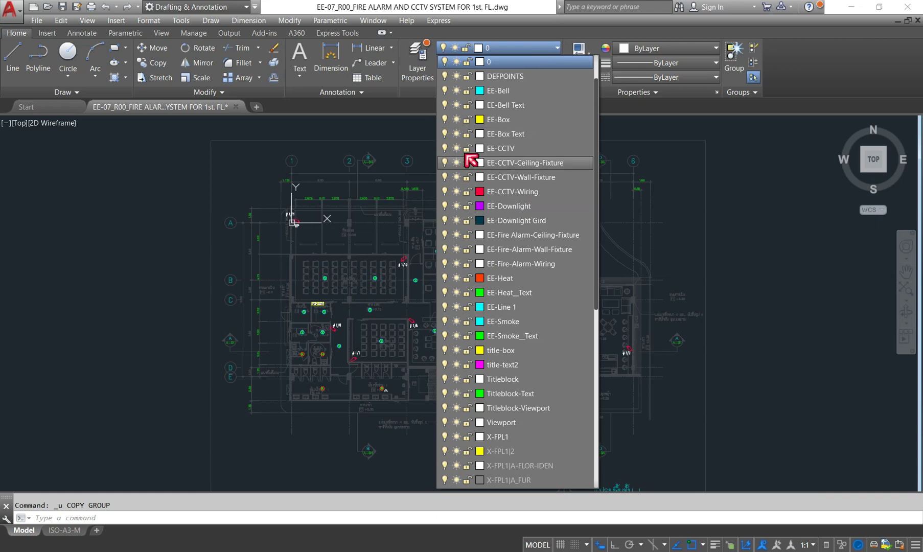
{"action": "left_click", "coordinate": [258, 254]}
{"action": "left_click", "coordinate": [16, 33]}
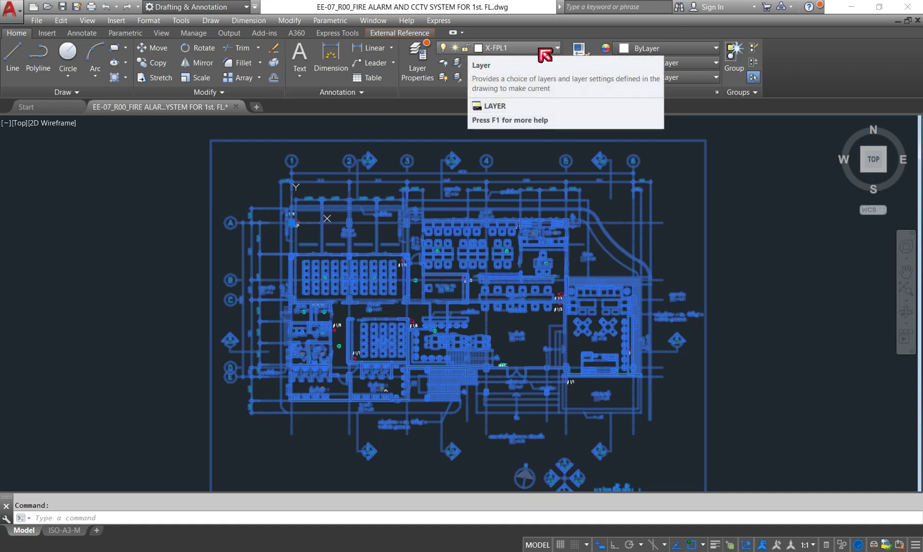
{"action": "left_click", "coordinate": [544, 51]}
{"action": "scroll", "coordinate": [505, 150], "scroll_direction": "down", "scroll_amount": 3}
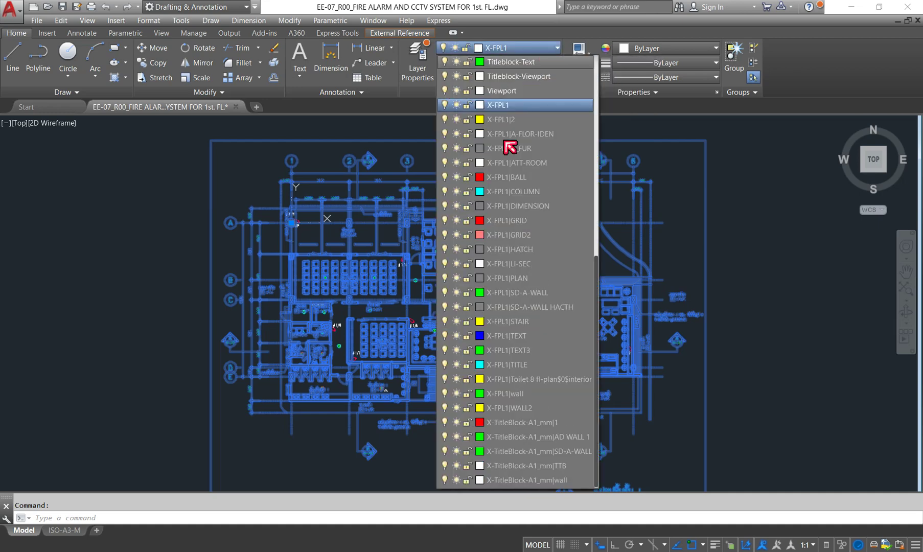
{"action": "left_click", "coordinate": [468, 107]}
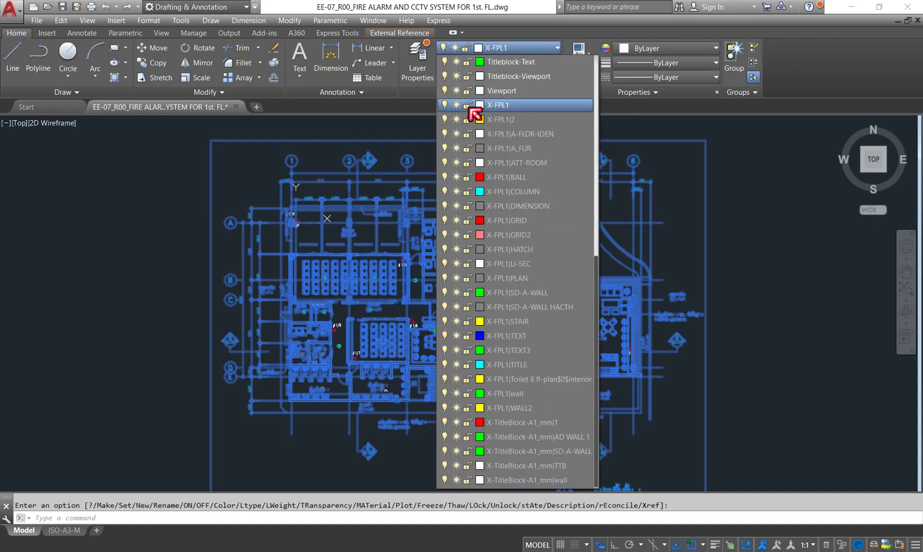
{"action": "key", "text": "Escape"}
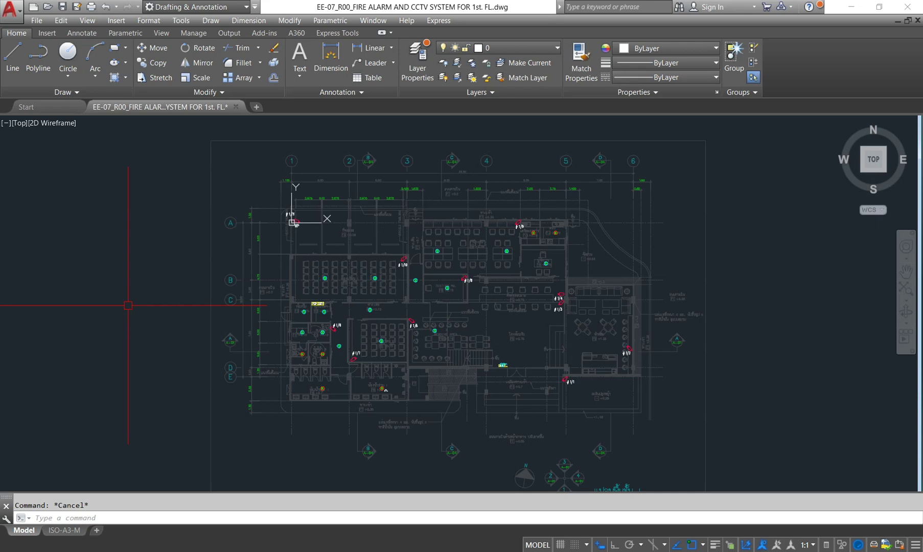
{"action": "scroll", "coordinate": [295, 306], "scroll_direction": "up", "scroll_amount": 2}
{"action": "scroll", "coordinate": [301, 296], "scroll_direction": "up", "scroll_amount": 3}
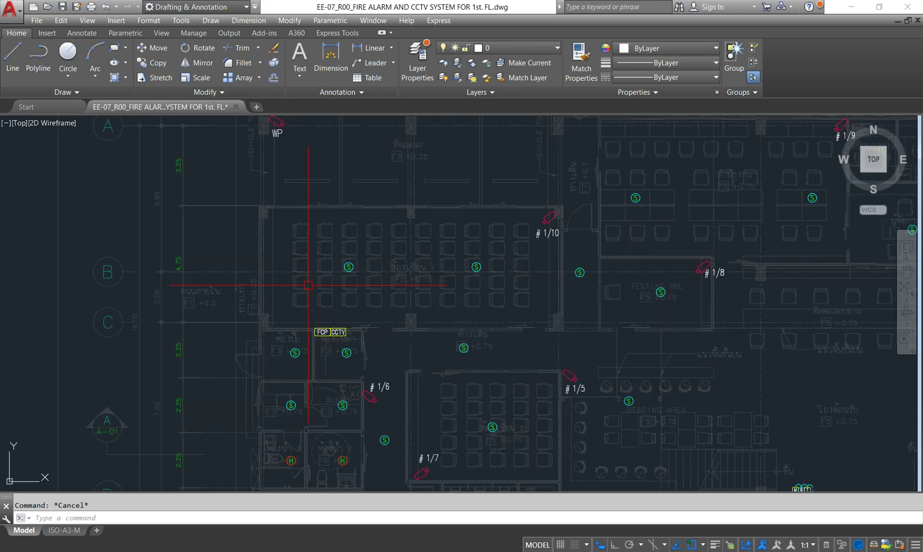
- Select the floor-plan xref and open X-FPL1.dwg in its own tab
{"action": "middle_click_drag", "start_coordinate": [325, 233], "coordinate": [350, 327]}
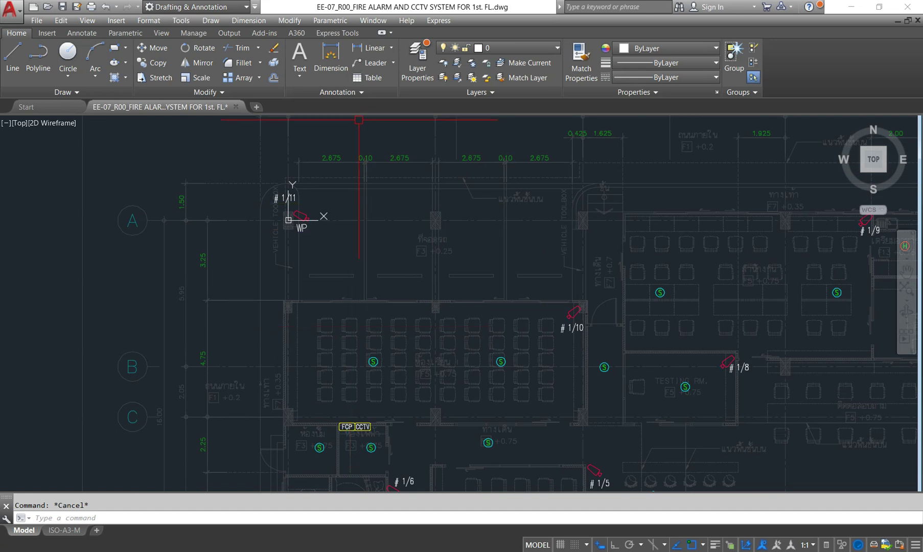
{"action": "left_click", "coordinate": [367, 212]}
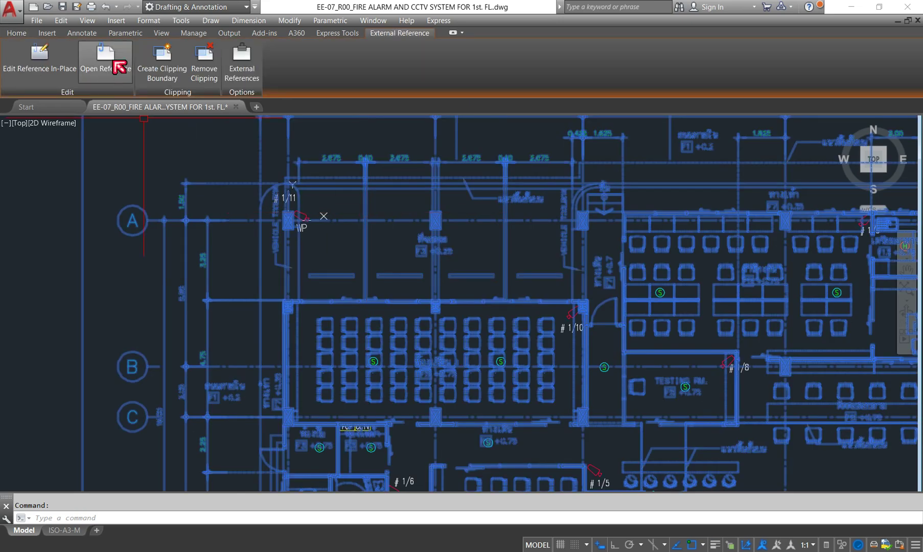
{"action": "left_click", "coordinate": [114, 62]}
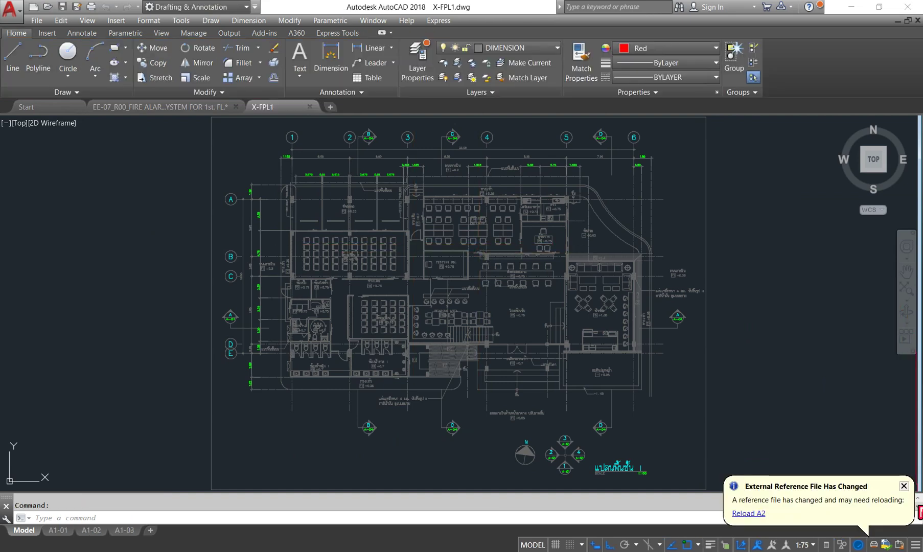
- Draw lines from grid bubble A to B and from C down to the section mark
{"action": "left_click", "coordinate": [904, 486]}
{"action": "scroll", "coordinate": [261, 209], "scroll_direction": "up", "scroll_amount": 6}
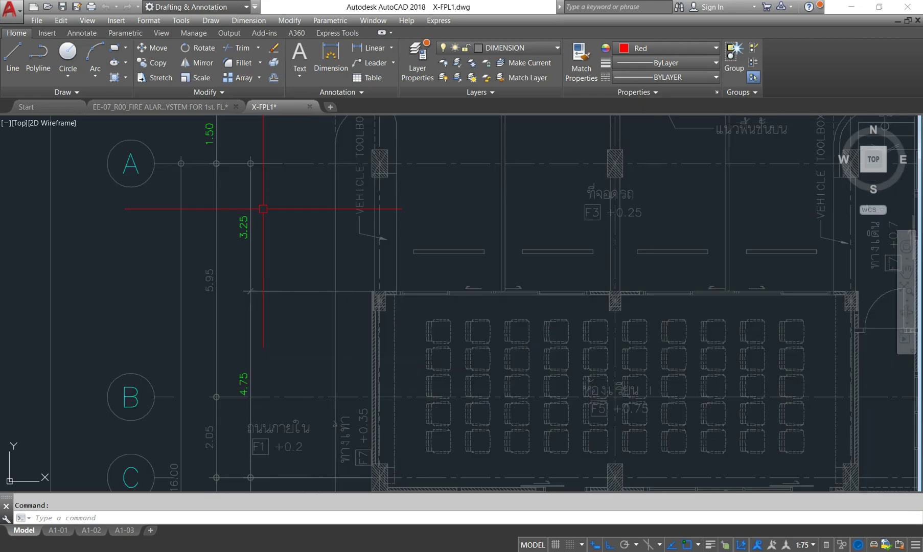
{"action": "scroll", "coordinate": [362, 290], "scroll_direction": "down", "scroll_amount": 2}
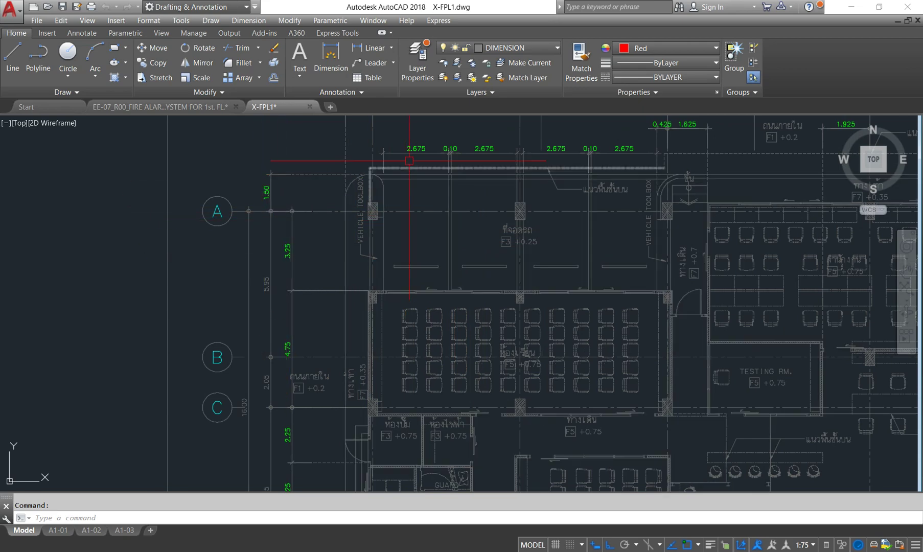
{"action": "scroll", "coordinate": [419, 142], "scroll_direction": "down", "scroll_amount": 4}
{"action": "scroll", "coordinate": [377, 278], "scroll_direction": "up", "scroll_amount": 1}
{"action": "scroll", "coordinate": [351, 192], "scroll_direction": "up", "scroll_amount": 3}
{"action": "middle_click_drag", "start_coordinate": [351, 192], "coordinate": [430, 158]}
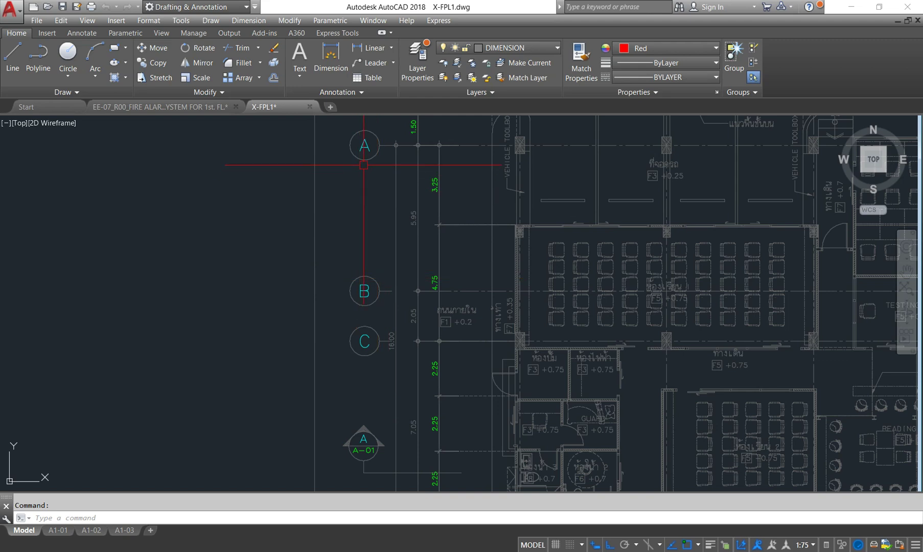
{"action": "left_click", "coordinate": [13, 55]}
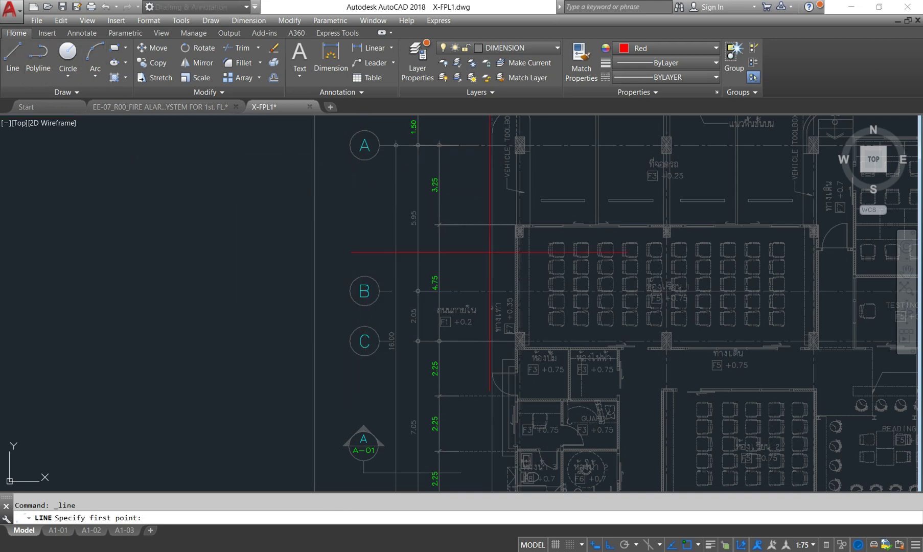
{"action": "left_click", "coordinate": [364, 159]}
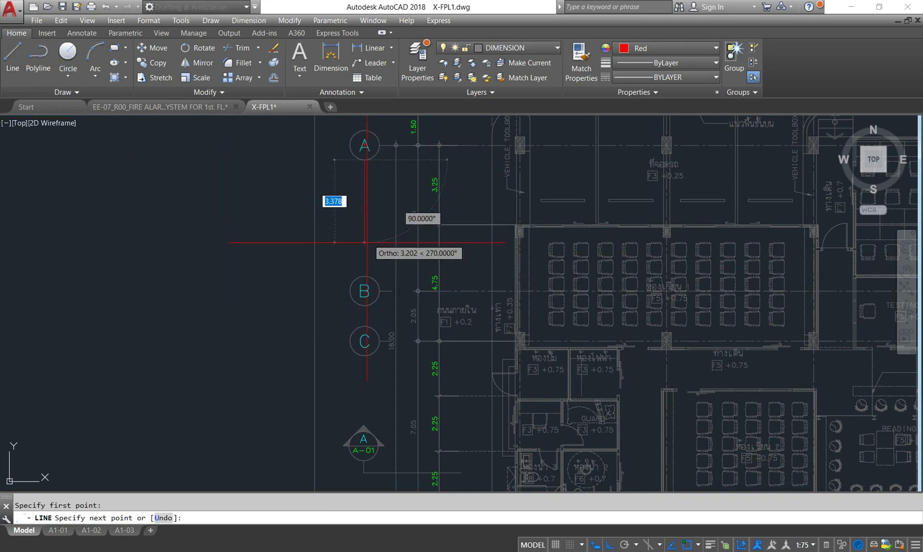
{"action": "left_click", "coordinate": [364, 275]}
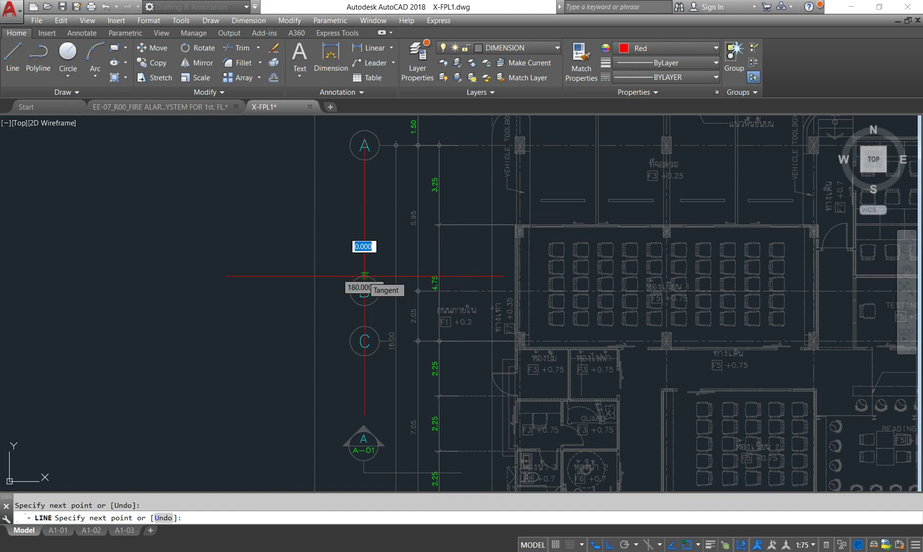
{"action": "key", "text": "Return"}
{"action": "key", "text": "Return"}
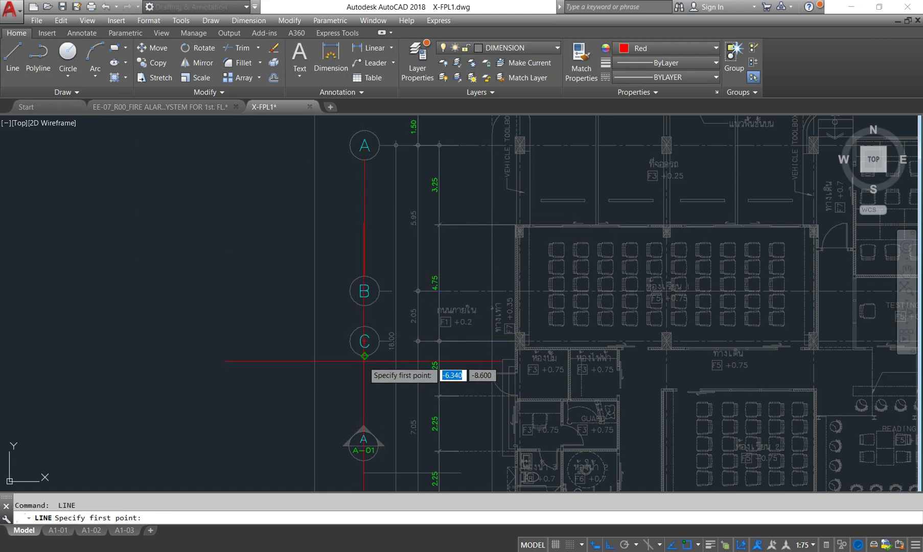
{"action": "left_click", "coordinate": [364, 356]}
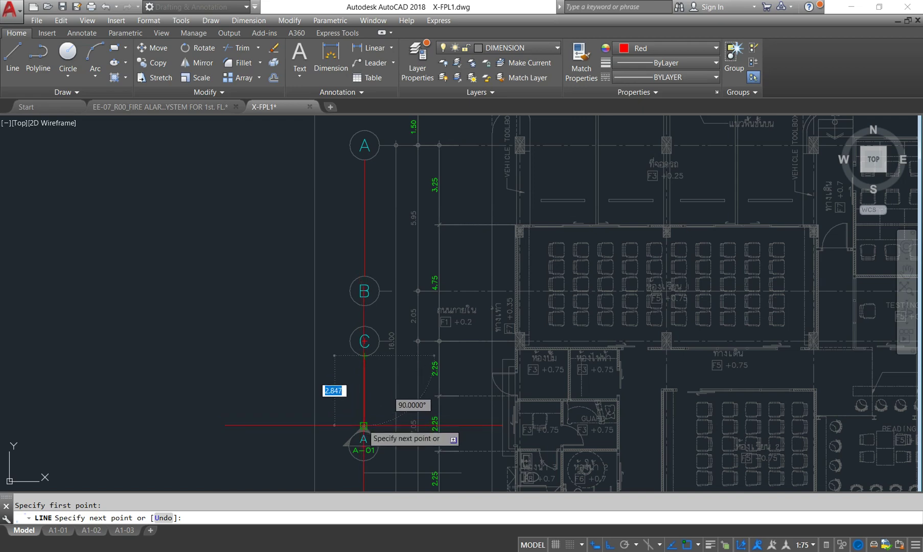
{"action": "left_click", "coordinate": [363, 425]}
{"action": "key", "text": "Return"}
- Save X-FPL1 and close it, returning to the fire alarm drawing
{"action": "middle_click_drag", "start_coordinate": [363, 289], "coordinate": [318, 261]}
{"action": "scroll", "coordinate": [319, 238], "scroll_direction": "up", "scroll_amount": 2}
{"action": "scroll", "coordinate": [318, 238], "scroll_direction": "down", "scroll_amount": 2}
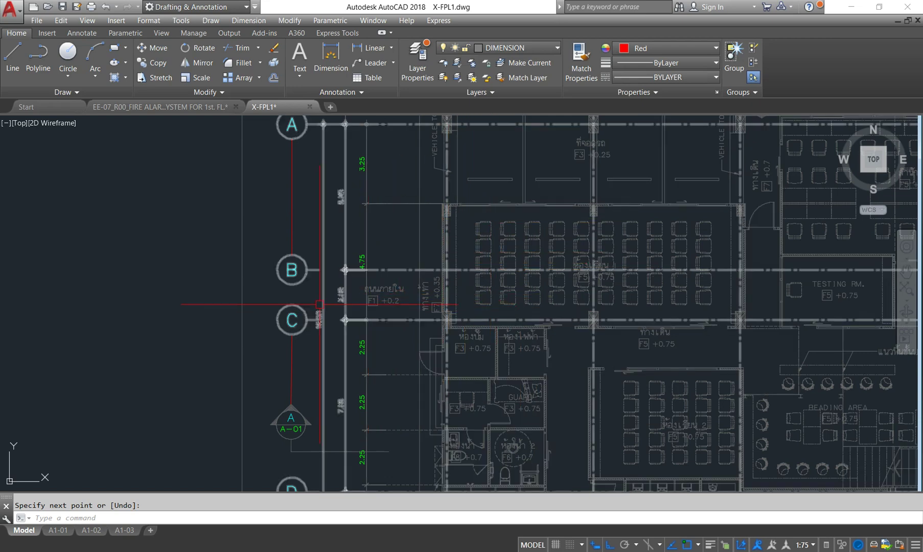
{"action": "left_click", "coordinate": [63, 7]}
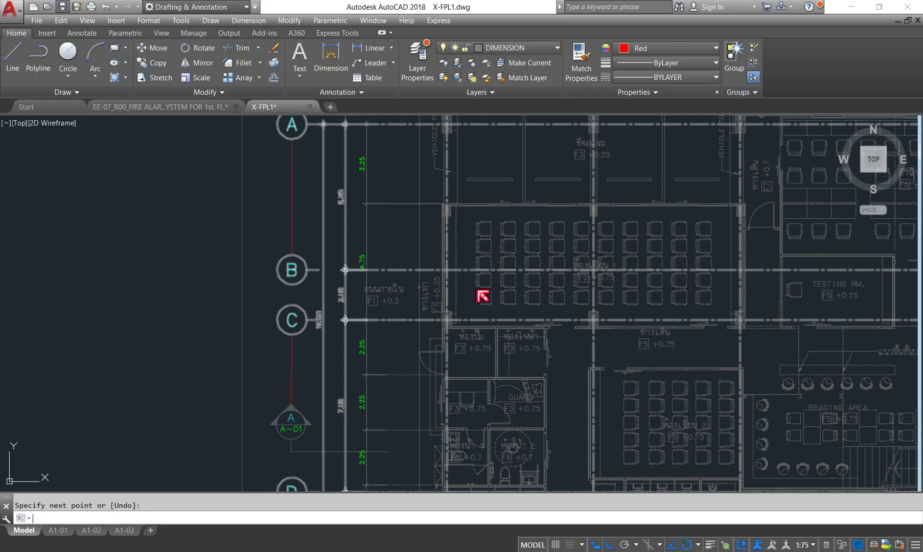
{"action": "left_click", "coordinate": [309, 107]}
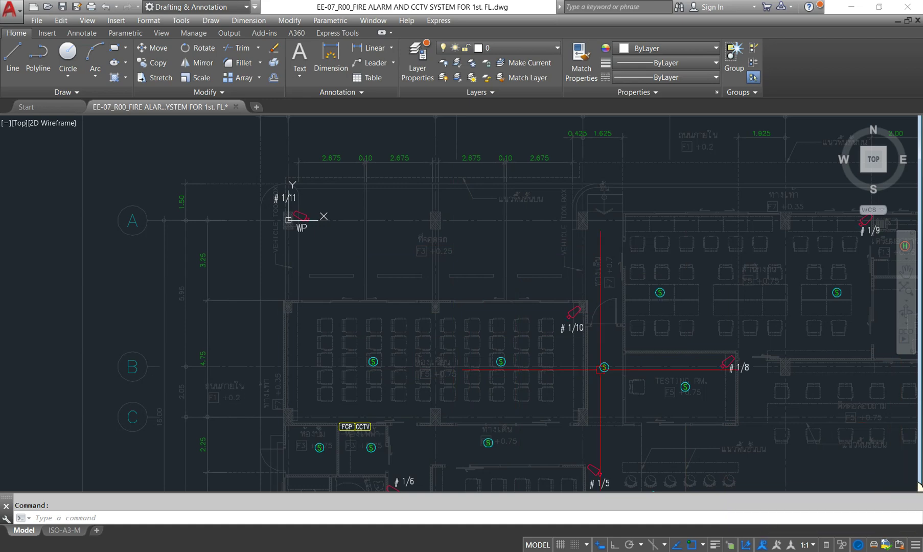
- Start editing the X-FPL1 reference in place, accepting the warning dialogs
{"action": "scroll", "coordinate": [434, 260], "scroll_direction": "down", "scroll_amount": 2}
{"action": "middle_click_drag", "start_coordinate": [434, 261], "coordinate": [384, 210]}
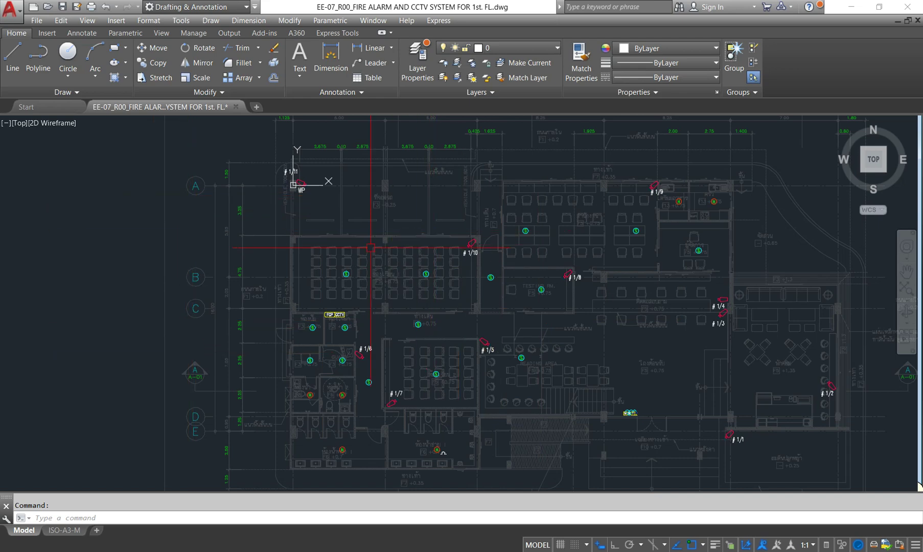
{"action": "left_click", "coordinate": [339, 226]}
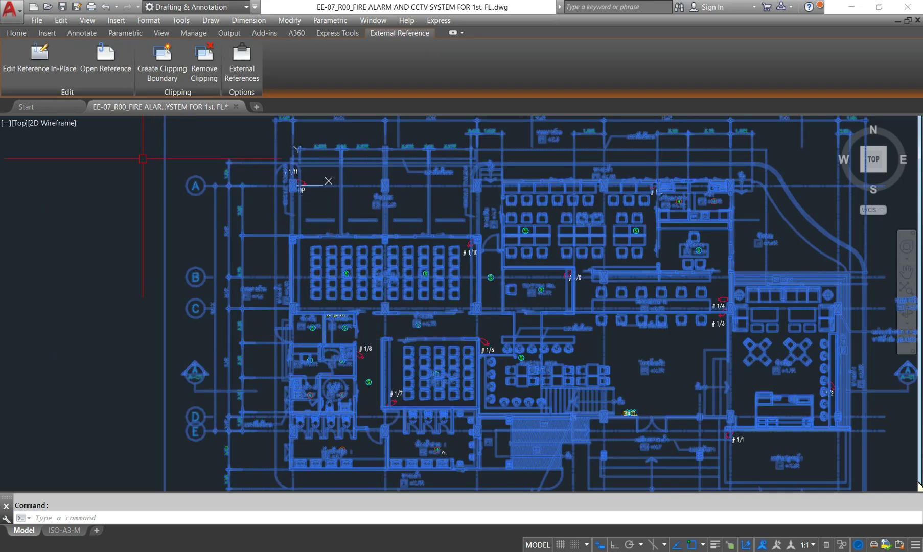
{"action": "left_click", "coordinate": [43, 64]}
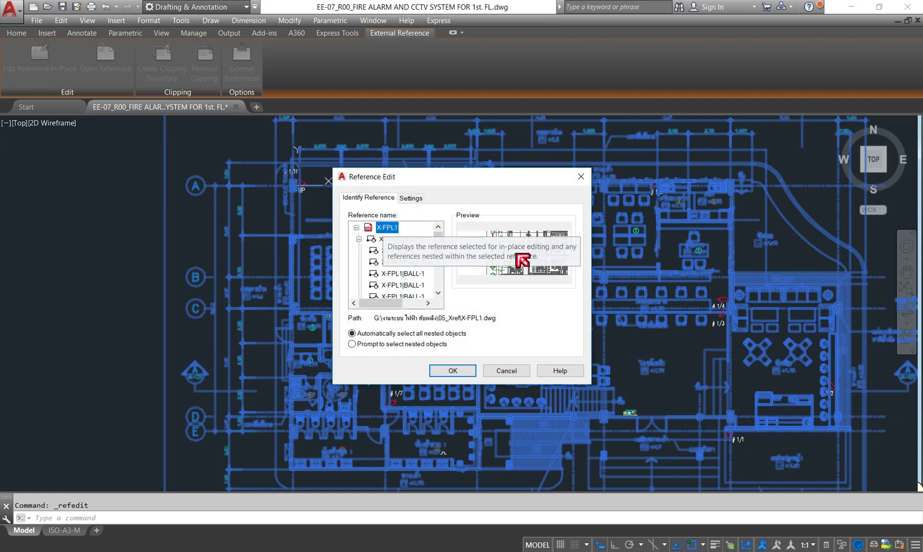
{"action": "left_click", "coordinate": [454, 370]}
{"action": "left_click", "coordinate": [486, 314]}
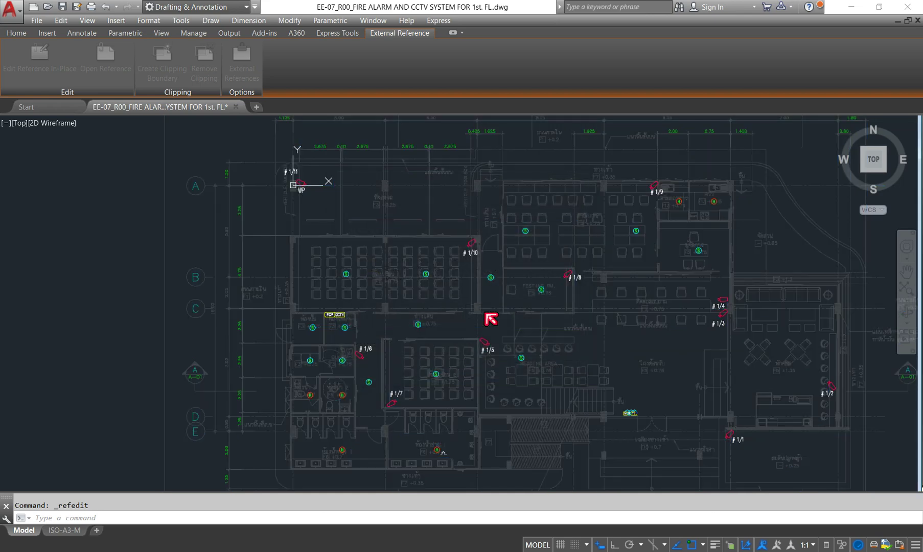
{"action": "left_click", "coordinate": [478, 327]}
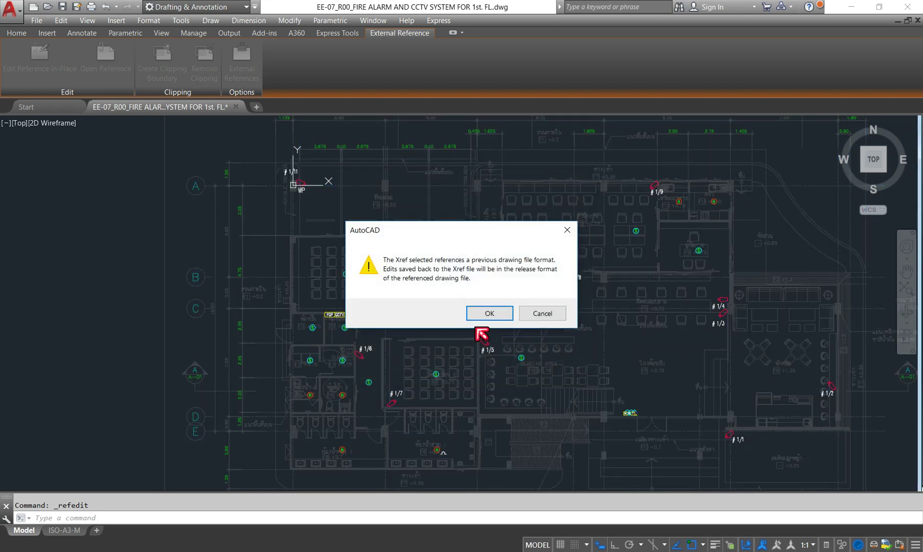
{"action": "left_click", "coordinate": [485, 315]}
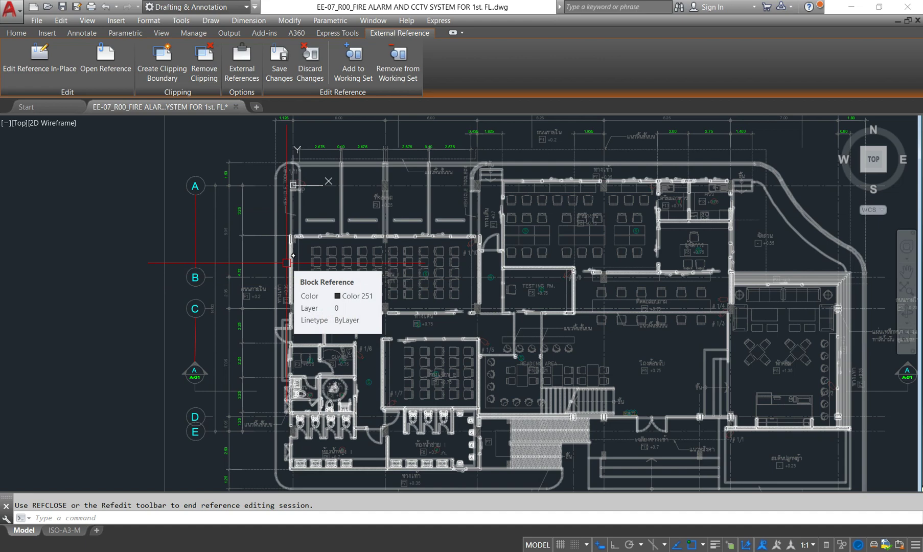
- Save the in-place edits back to X-FPL1 and update references to relative paths
{"action": "scroll", "coordinate": [287, 263], "scroll_direction": "down", "scroll_amount": 3}
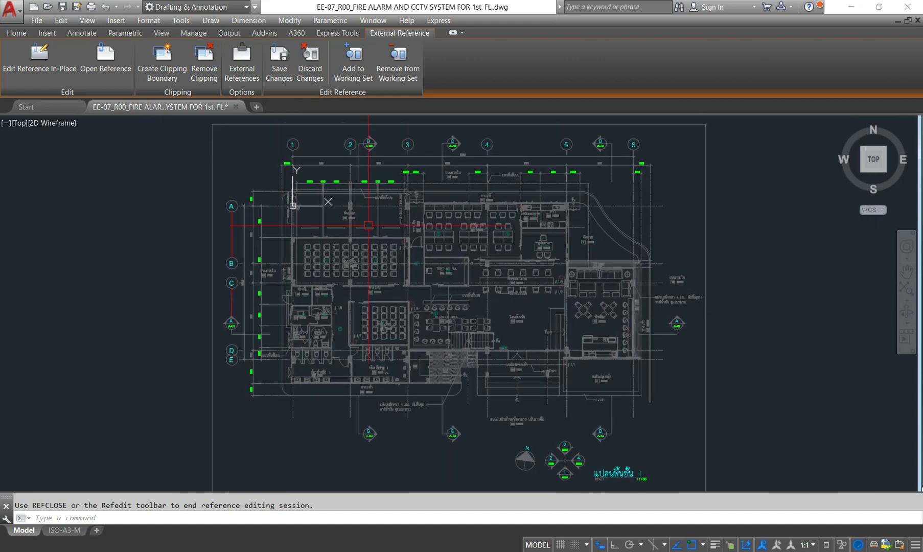
{"action": "middle_click_drag", "start_coordinate": [368, 224], "coordinate": [379, 213]}
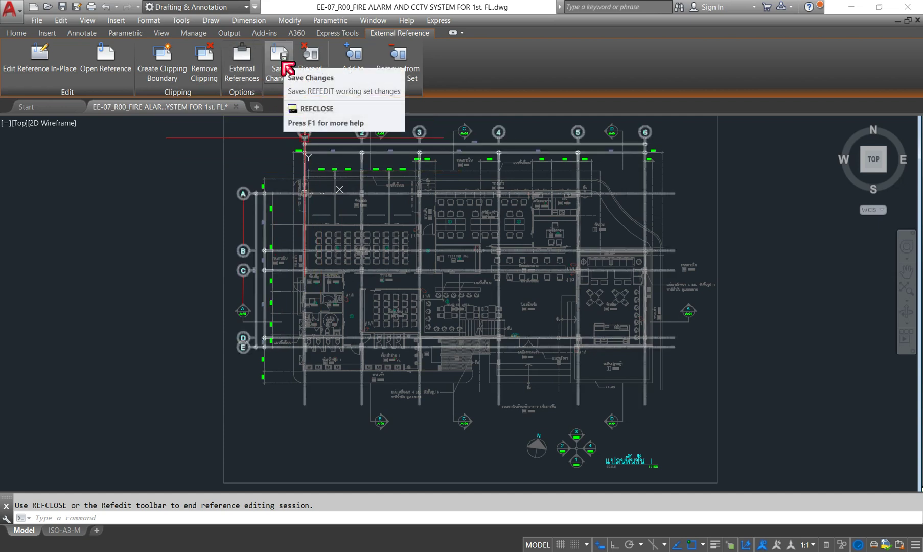
{"action": "left_click", "coordinate": [283, 69]}
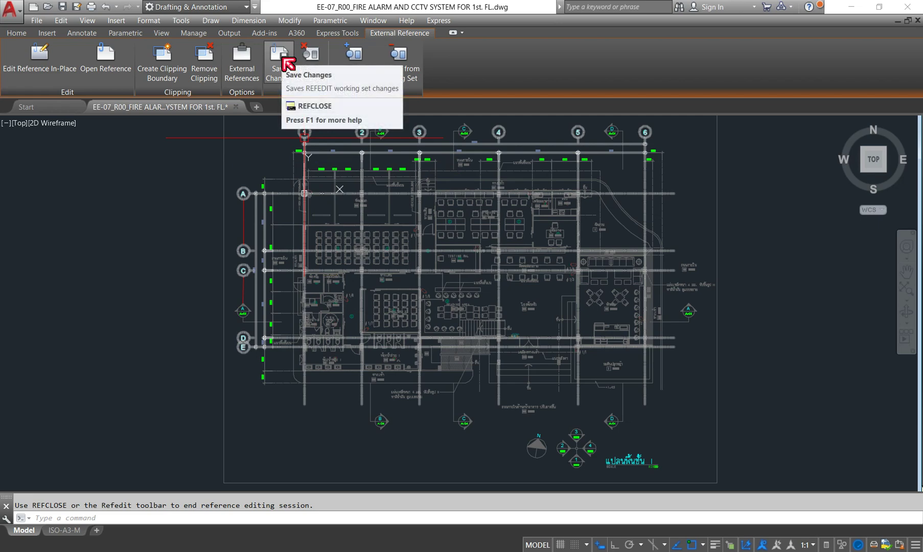
{"action": "left_click", "coordinate": [283, 58]}
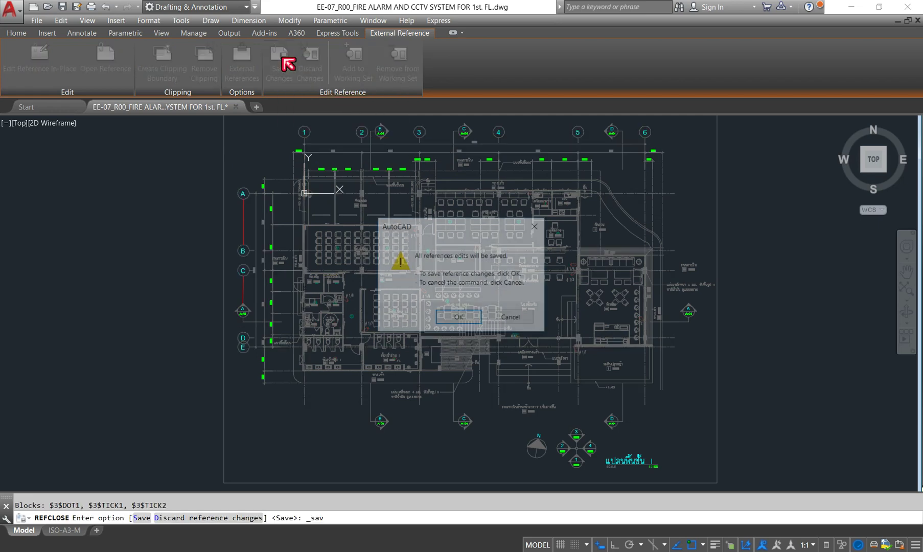
{"action": "left_click", "coordinate": [457, 319]}
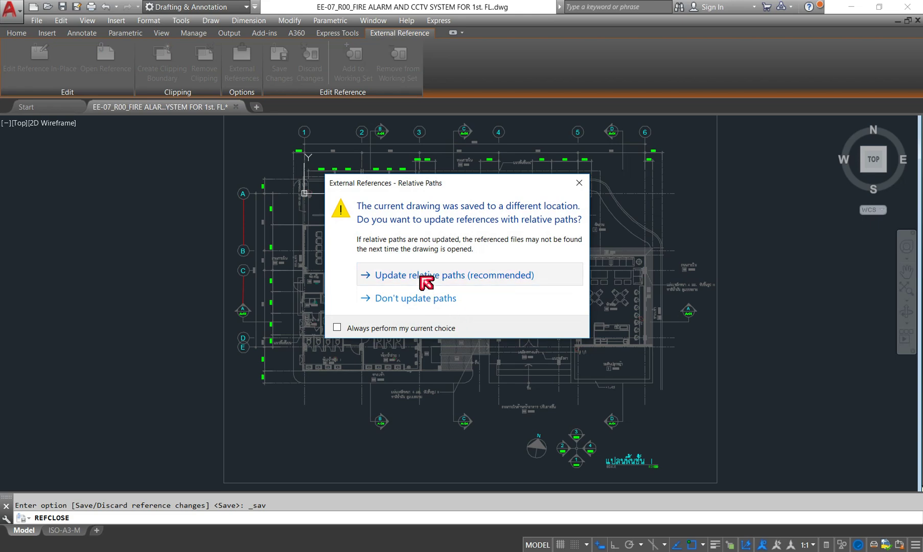
{"action": "left_click", "coordinate": [425, 281]}
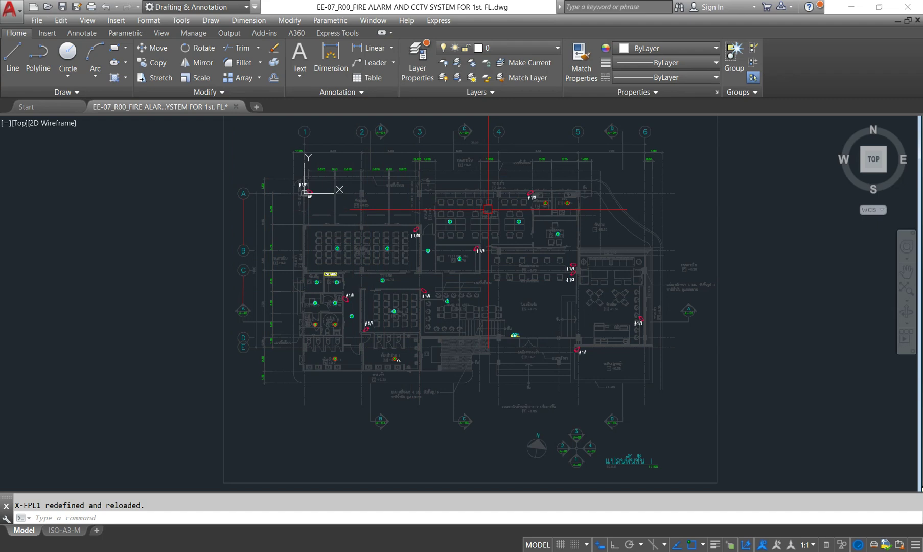
- Select the xref and open X-FPL1.dwg on its own
{"action": "middle_click_drag", "start_coordinate": [491, 228], "coordinate": [498, 232]}
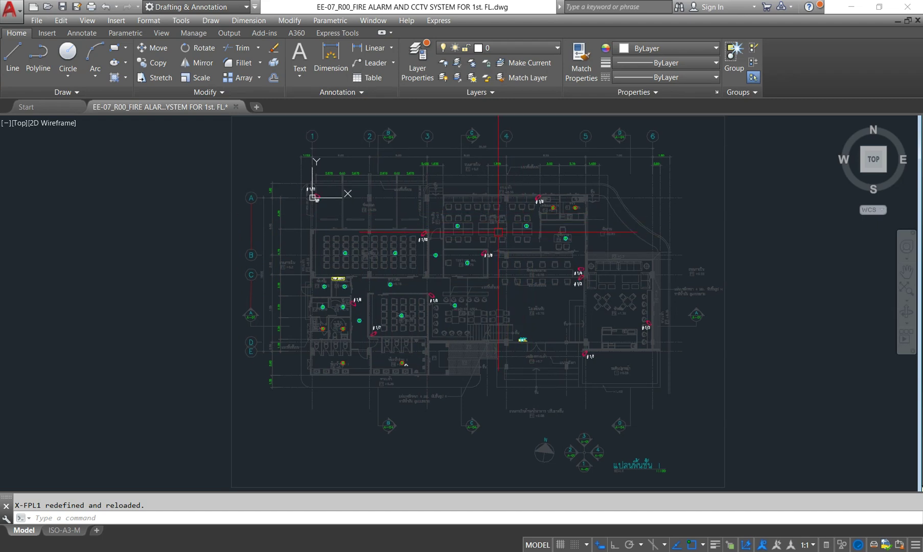
{"action": "middle_click_drag", "start_coordinate": [456, 217], "coordinate": [463, 222]}
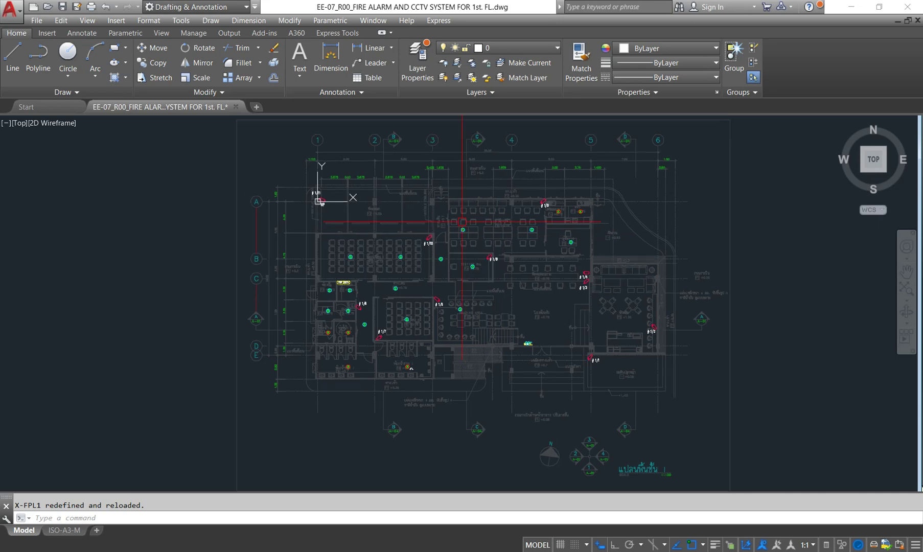
{"action": "left_click", "coordinate": [561, 279]}
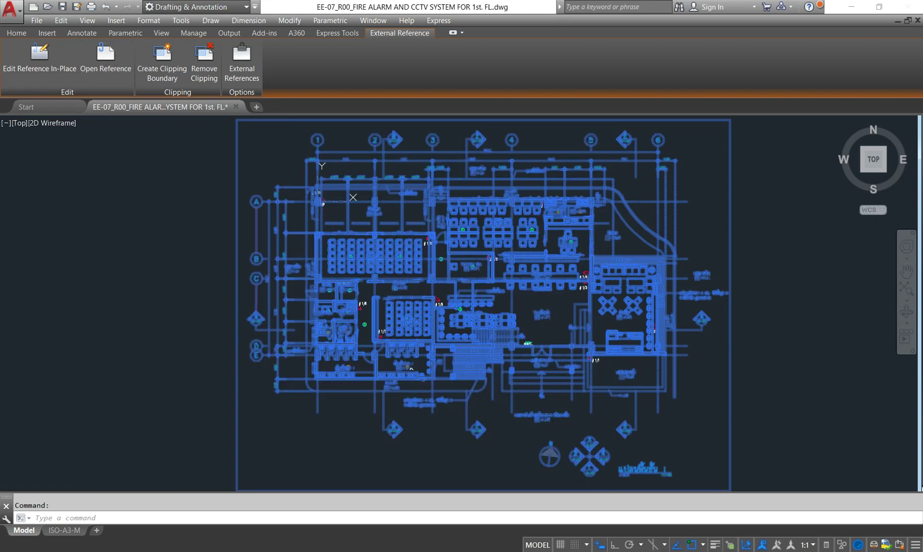
{"action": "left_click", "coordinate": [105, 59]}
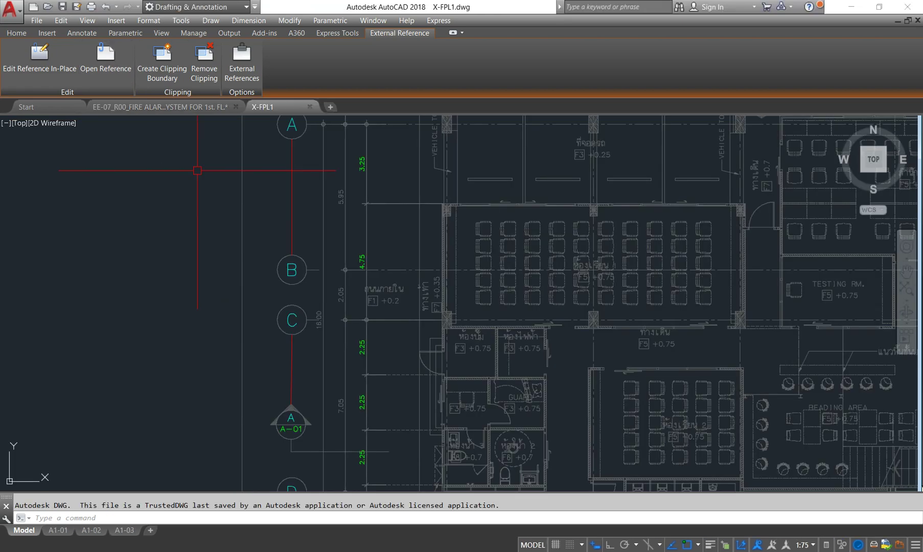
- Erase the two red grid-line segments, then save and close X-FPL1
{"action": "left_click", "coordinate": [292, 181]}
{"action": "left_click", "coordinate": [293, 358]}
{"action": "key", "text": "Delete"}
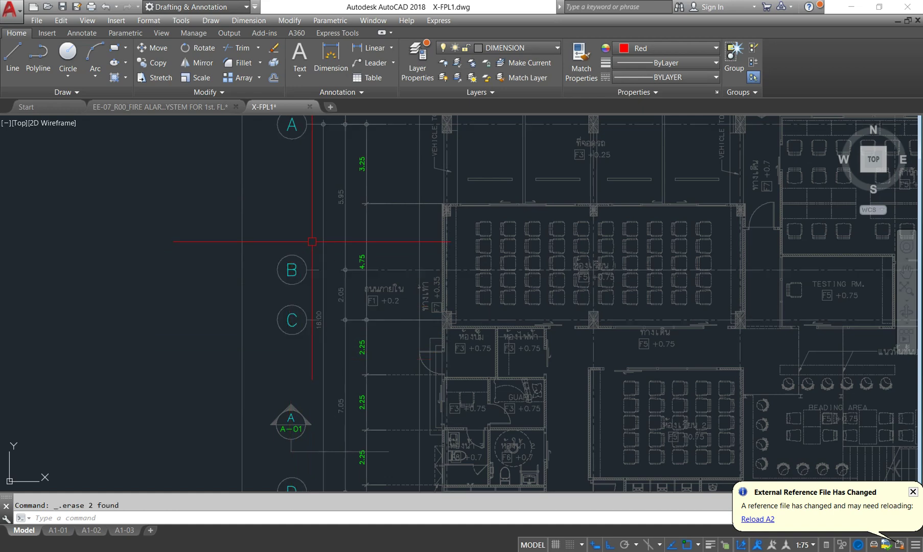
{"action": "left_click", "coordinate": [904, 291]}
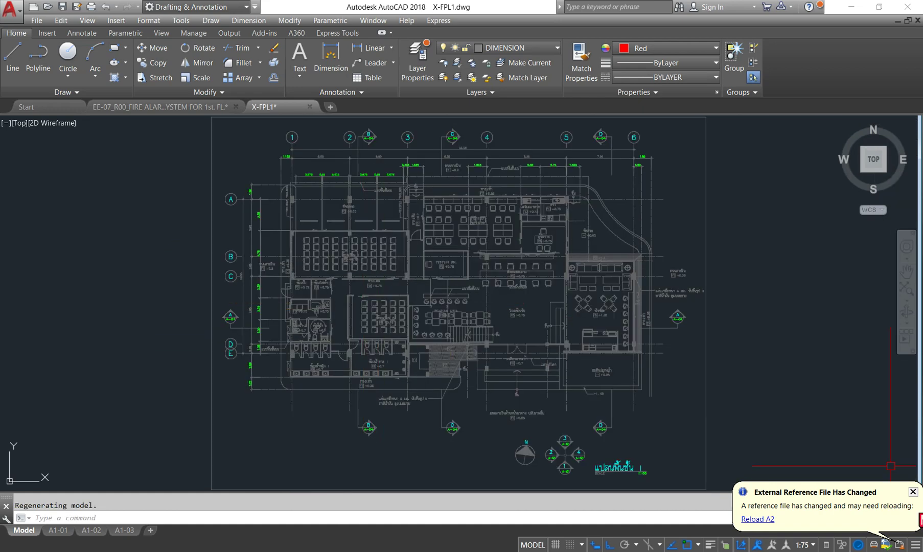
{"action": "left_click", "coordinate": [914, 492]}
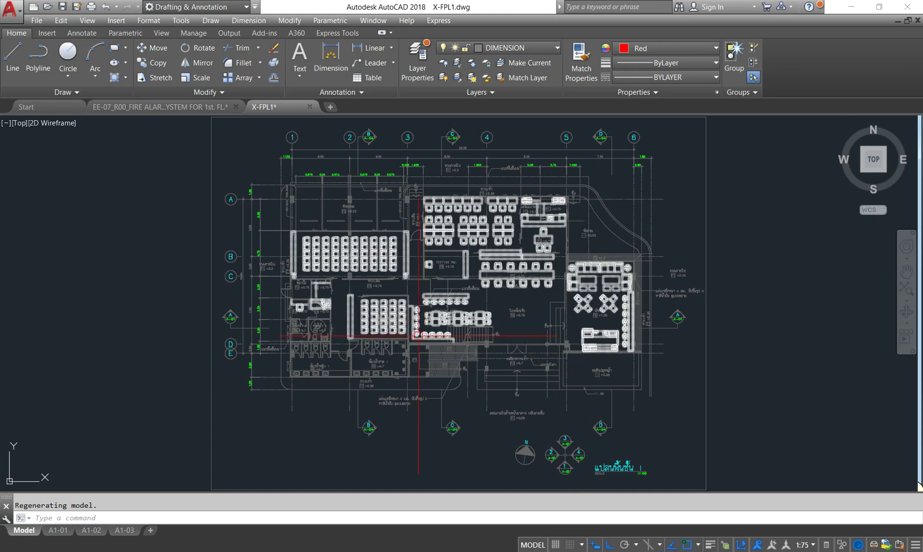
{"action": "left_click", "coordinate": [62, 7]}
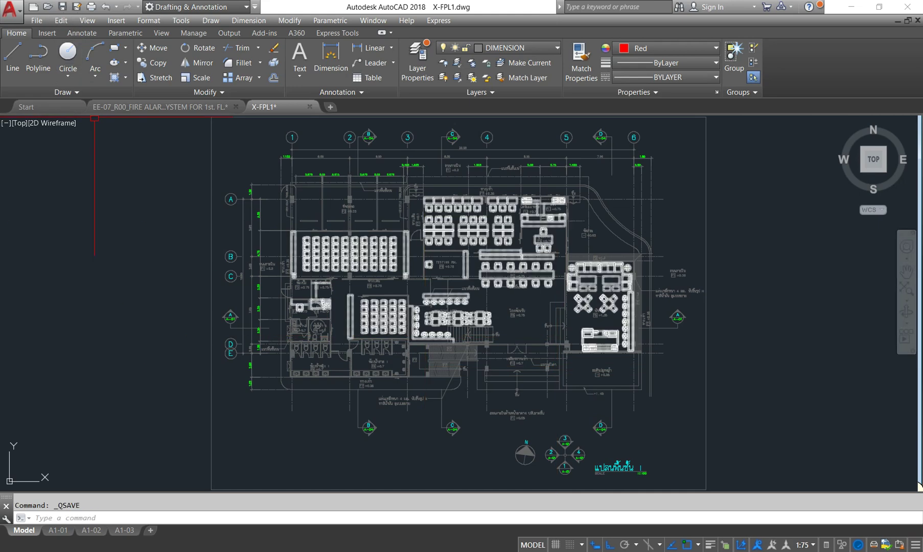
{"action": "left_click", "coordinate": [309, 106]}
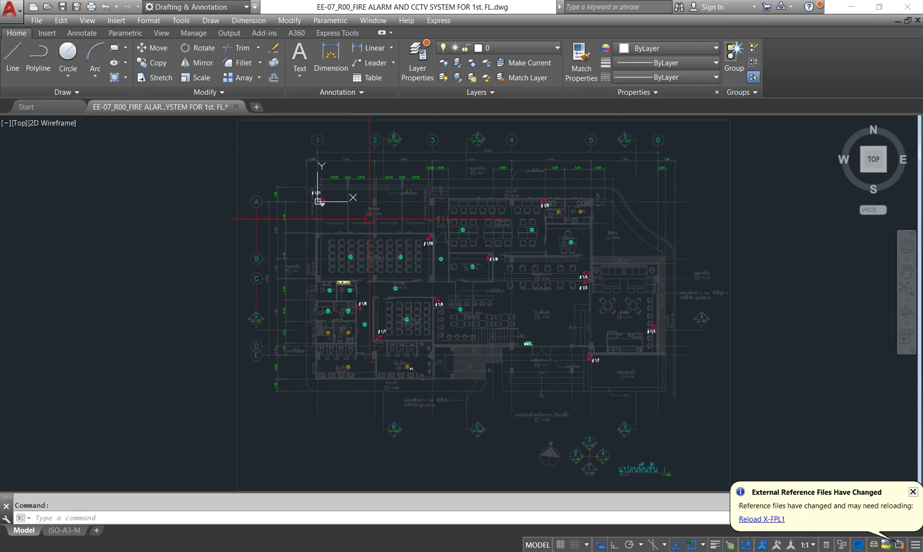
- Start an in-place edit of X-FPL1, accepting the reload of the changed reference
{"action": "left_click", "coordinate": [375, 216]}
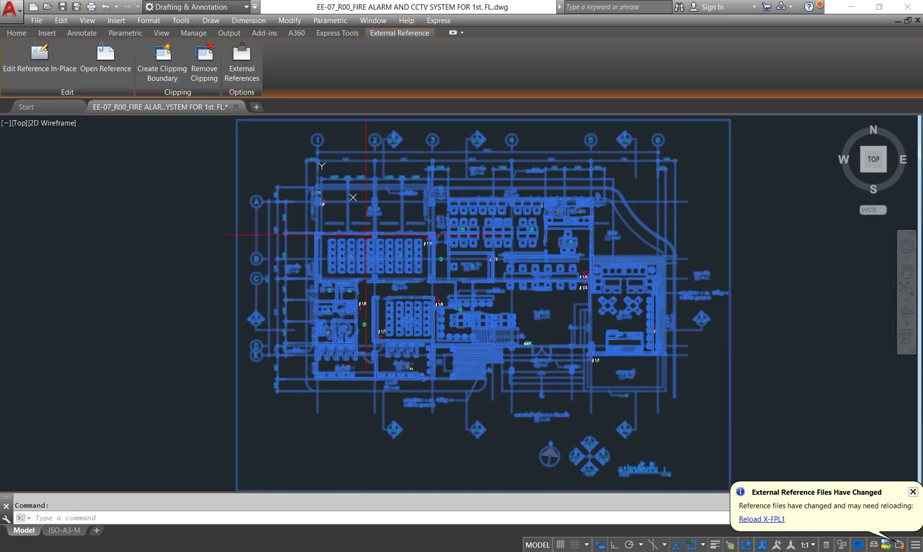
{"action": "left_click", "coordinate": [44, 72]}
{"action": "left_click", "coordinate": [428, 278]}
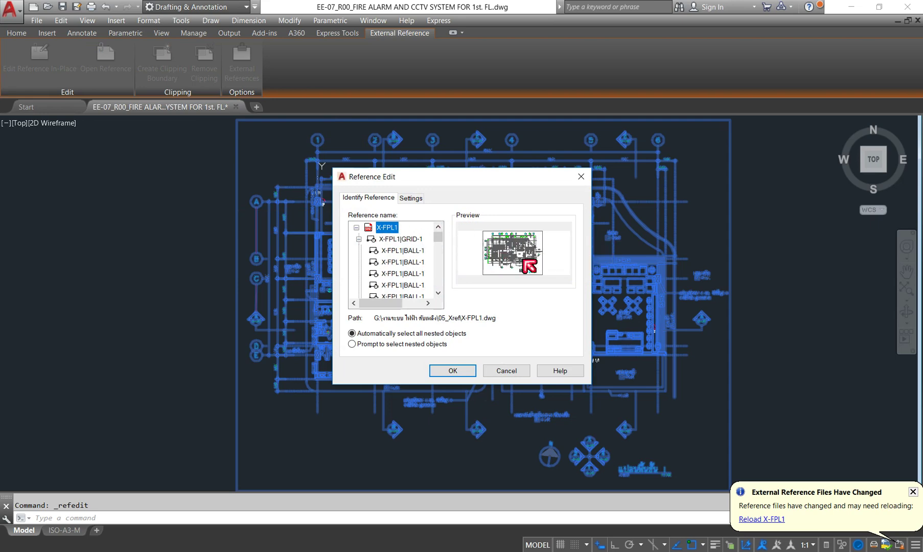
{"action": "left_click", "coordinate": [453, 371]}
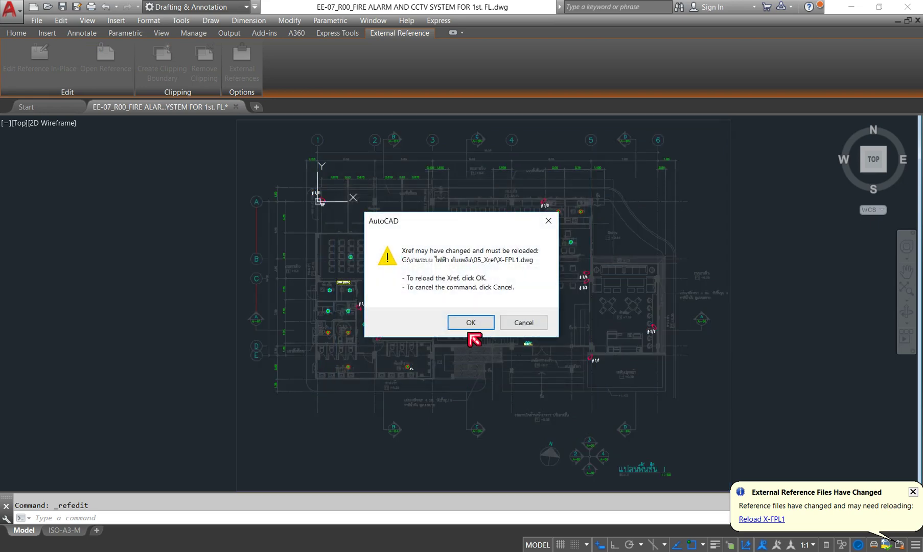
{"action": "left_click", "coordinate": [474, 329]}
{"action": "left_click", "coordinate": [501, 321]}
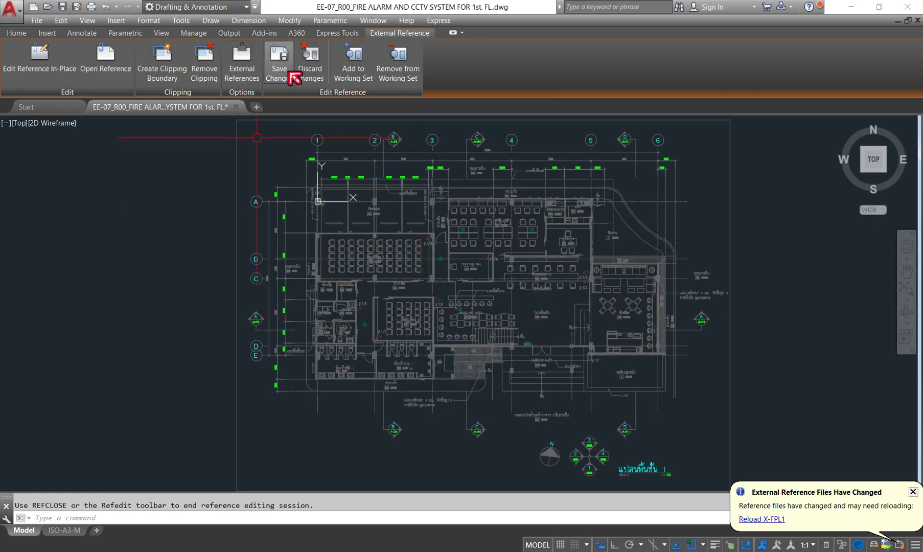
- Save the reference edits to X-FPL1 with relative paths and dismiss the notice
{"action": "left_click", "coordinate": [286, 64]}
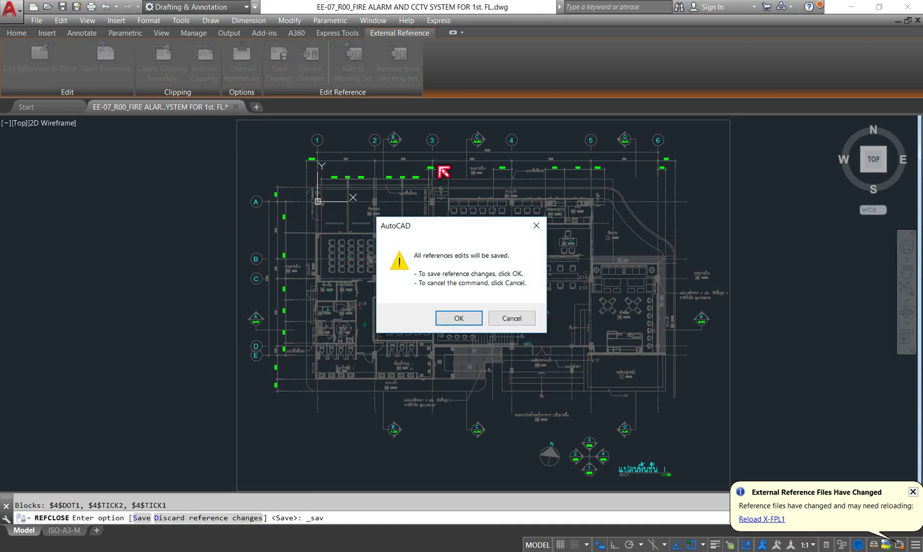
{"action": "left_click", "coordinate": [453, 318]}
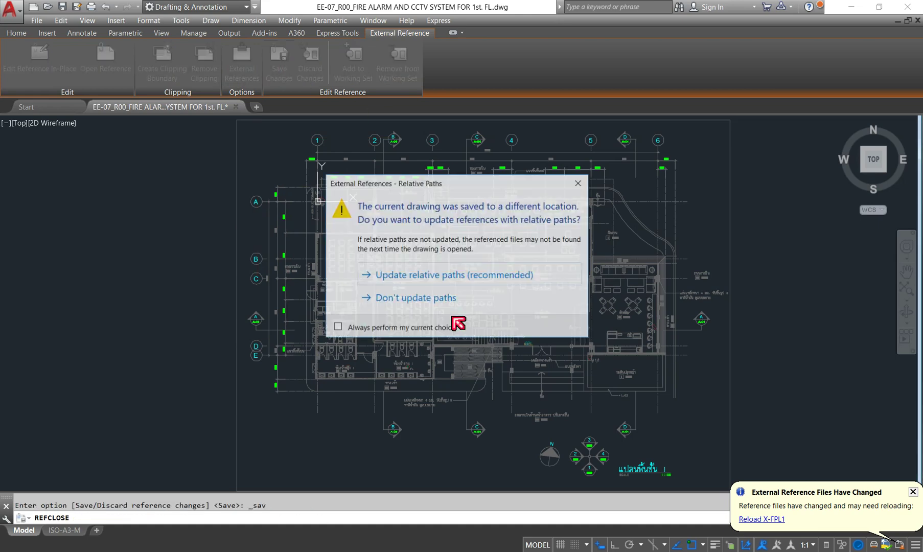
{"action": "left_click", "coordinate": [439, 280]}
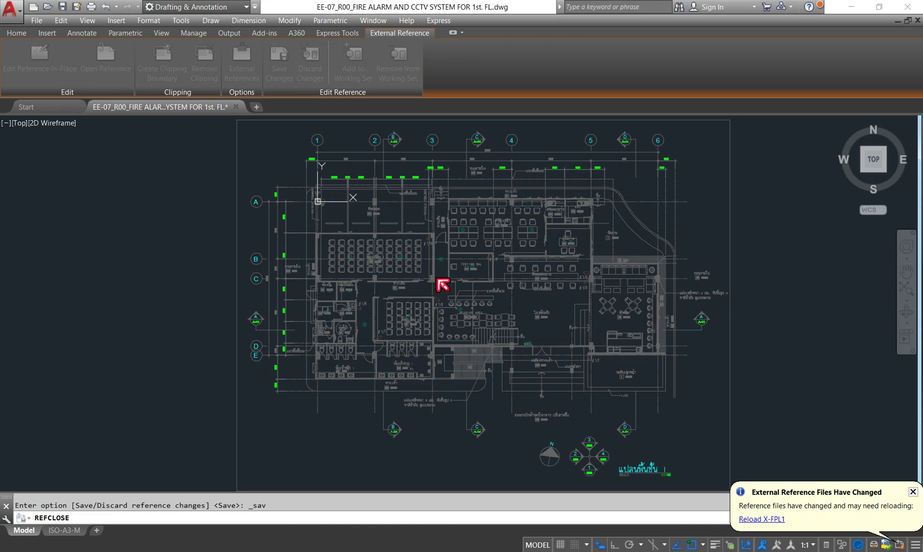
{"action": "left_click", "coordinate": [913, 492]}
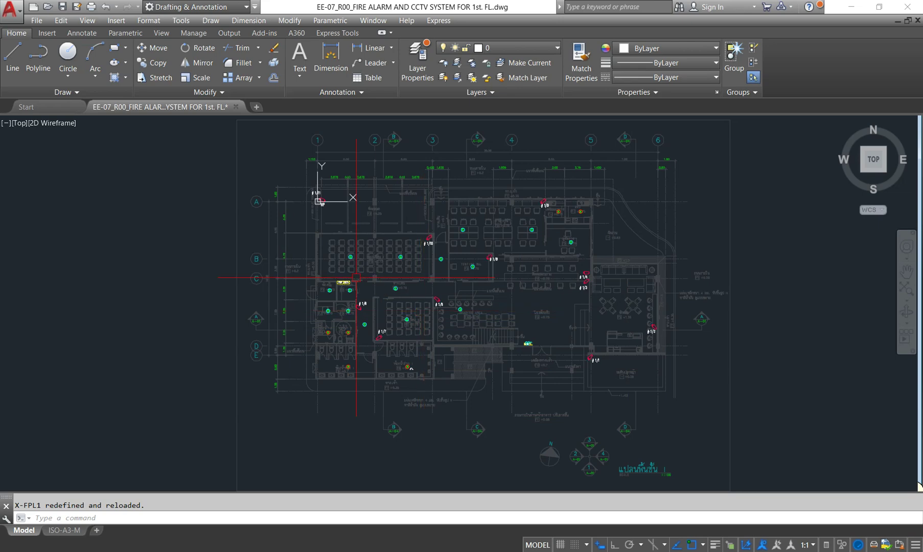
- Select the classroom's CCTV cameras and S symbols to check they're on EE-CCTV
{"action": "scroll", "coordinate": [349, 266], "scroll_direction": "up", "scroll_amount": 4}
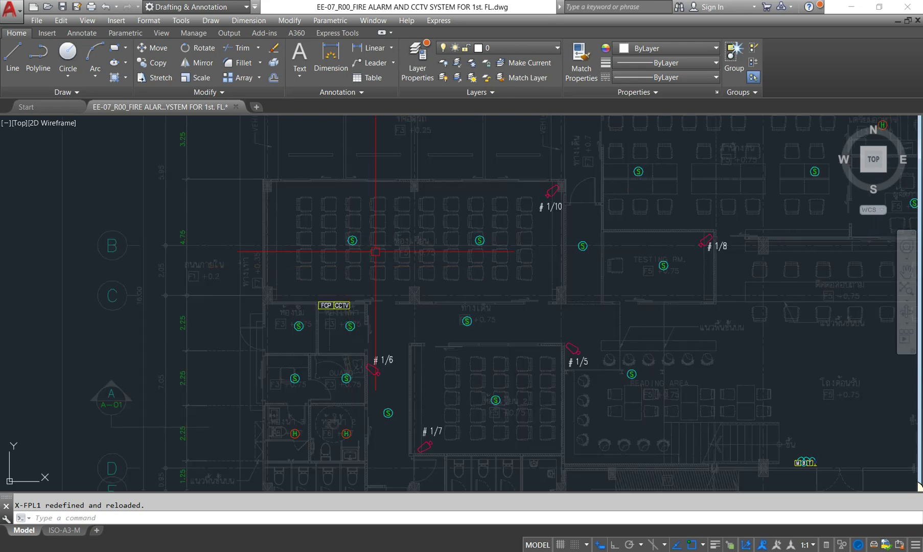
{"action": "scroll", "coordinate": [348, 234], "scroll_direction": "up", "scroll_amount": 4}
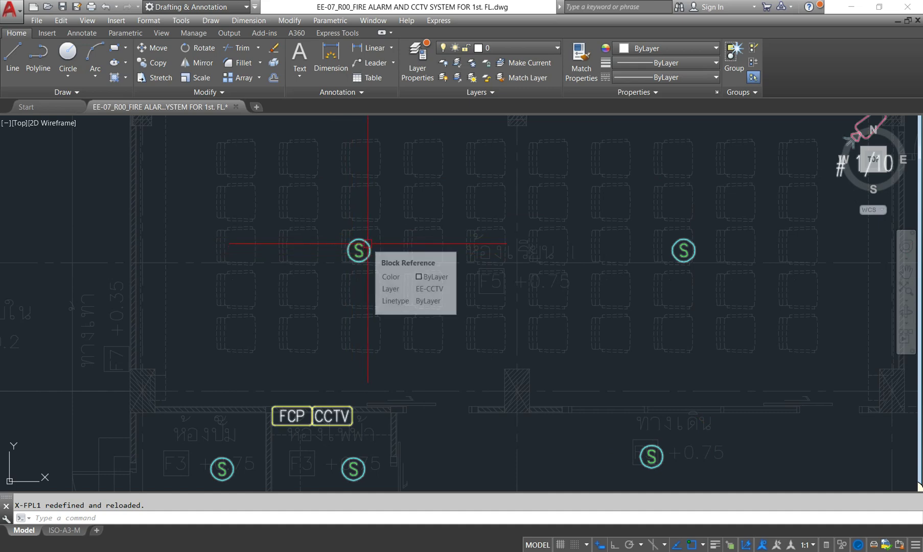
{"action": "mouse_move", "coordinate": [359, 251]}
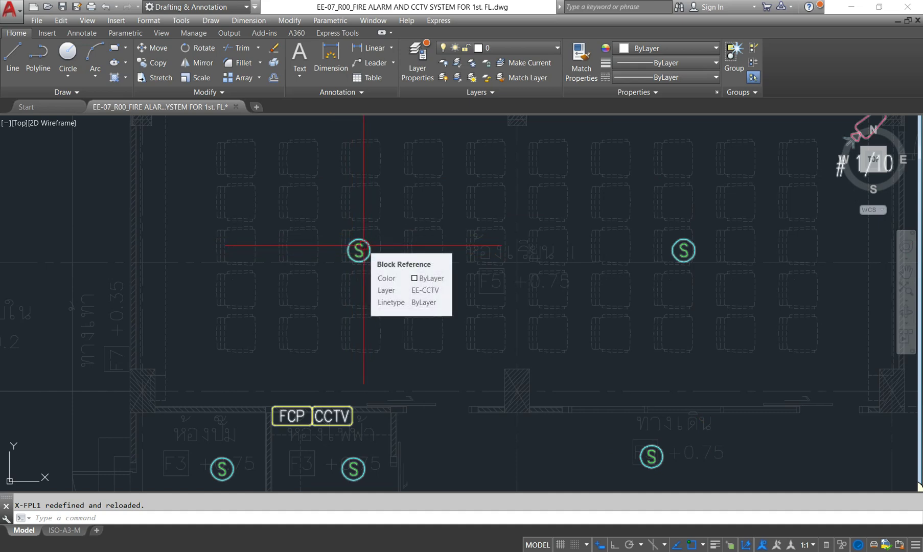
{"action": "scroll", "coordinate": [363, 246], "scroll_direction": "down", "scroll_amount": 2}
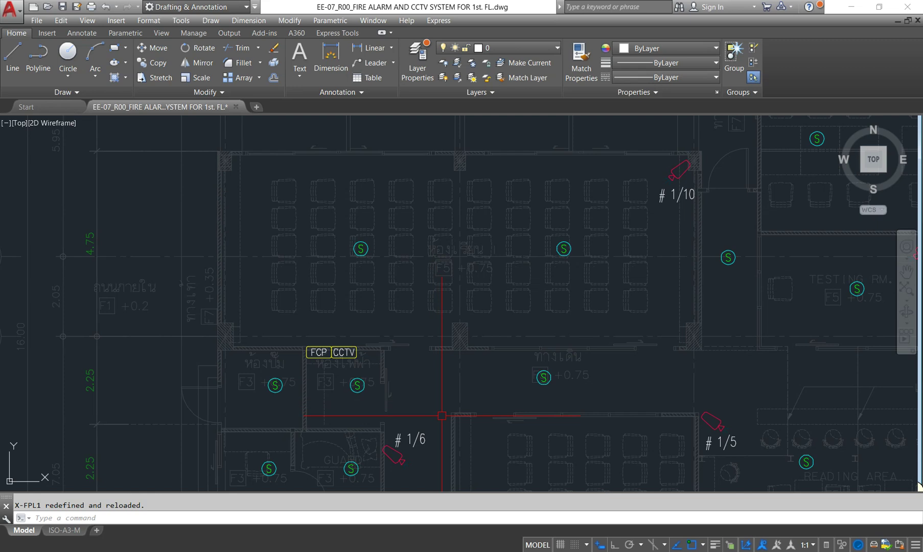
{"action": "left_click", "coordinate": [360, 249]}
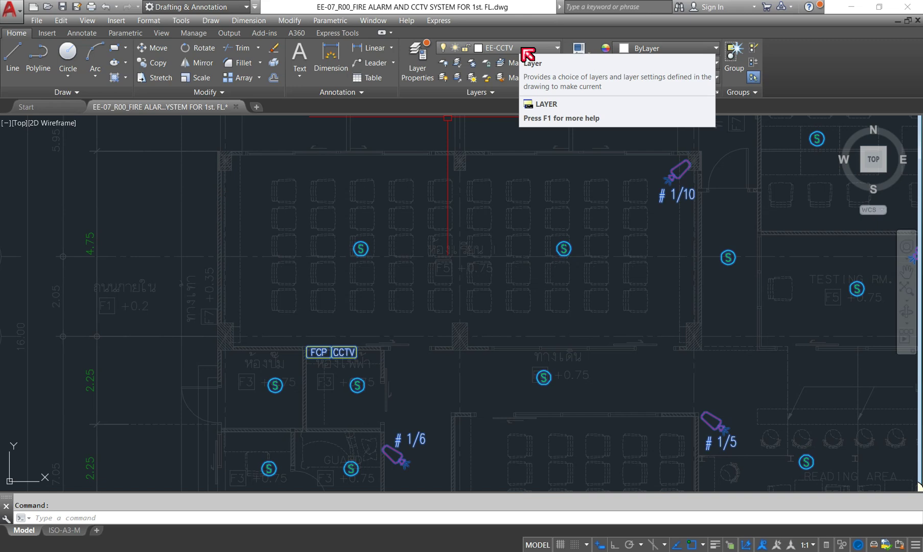
{"action": "left_click", "coordinate": [422, 71]}
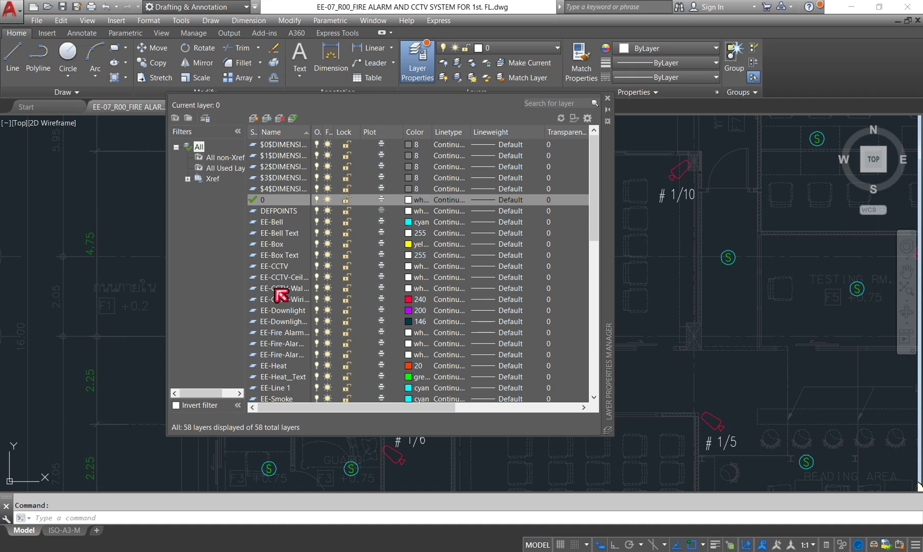
- Check the EE-CCTV layer in Layer Properties, then bring up the Home tab's layer list
{"action": "left_click", "coordinate": [280, 267]}
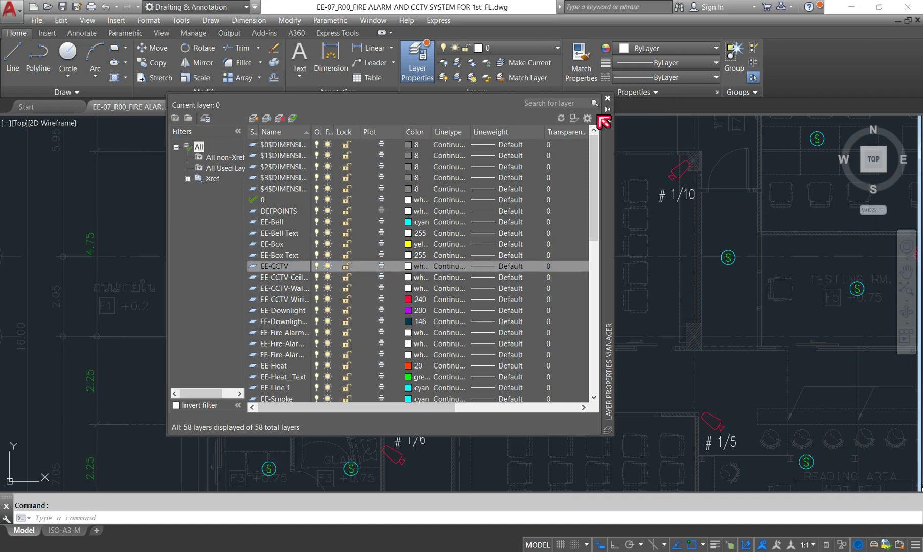
{"action": "left_click", "coordinate": [607, 97]}
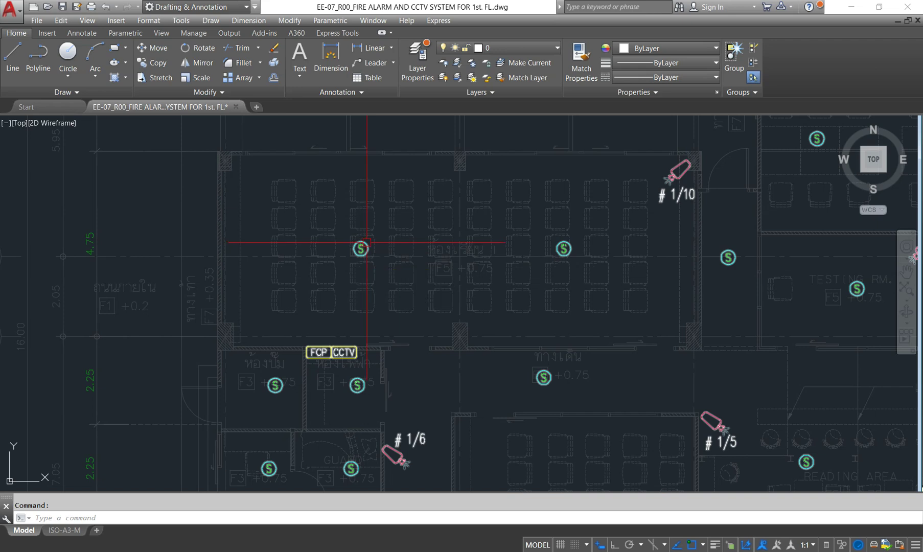
{"action": "left_click", "coordinate": [540, 49]}
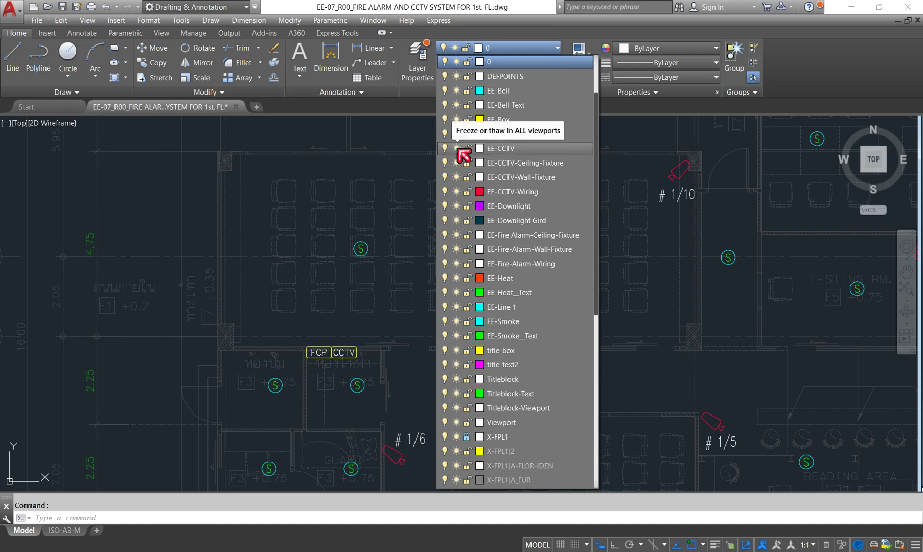
- Thaw the EE-CCTV layer so the CCTV camera symbols show across the plan
{"action": "left_click", "coordinate": [458, 148]}
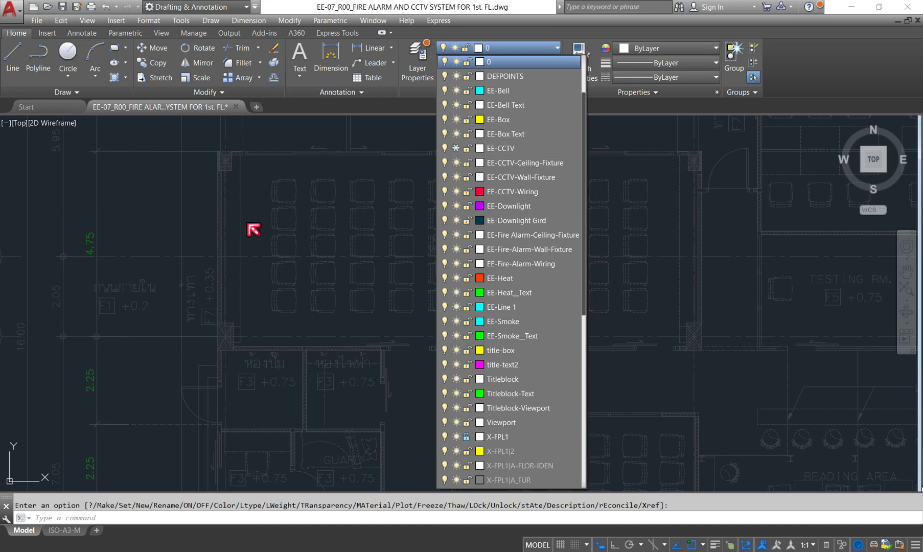
{"action": "left_click", "coordinate": [248, 230]}
{"action": "scroll", "coordinate": [330, 168], "scroll_direction": "down", "scroll_amount": 5}
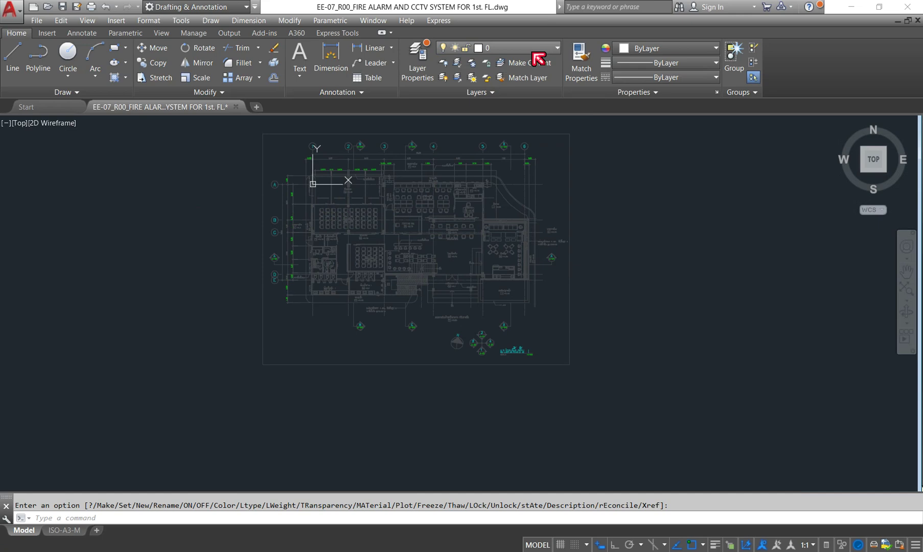
{"action": "left_click", "coordinate": [537, 47]}
{"action": "left_click", "coordinate": [455, 148]}
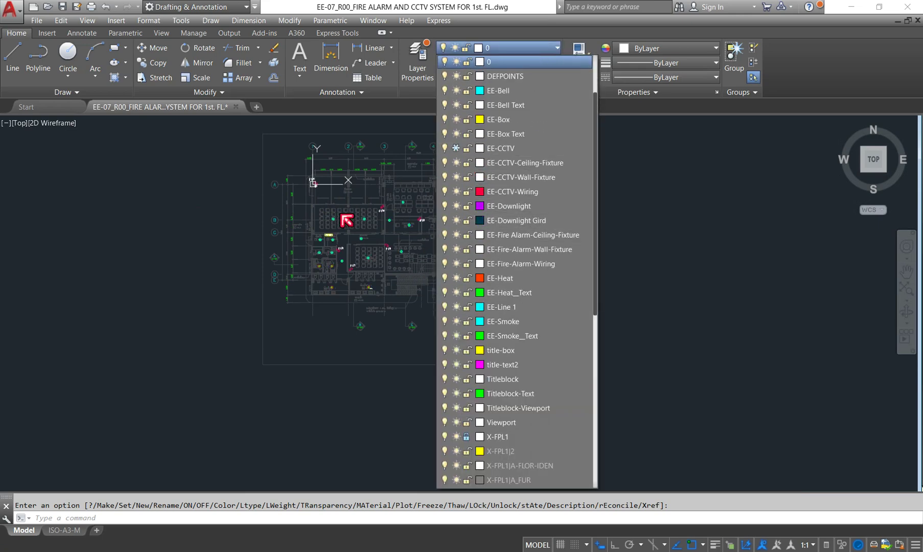
{"action": "scroll", "coordinate": [334, 223], "scroll_direction": "up", "scroll_amount": 3}
{"action": "scroll", "coordinate": [339, 229], "scroll_direction": "up", "scroll_amount": 2}
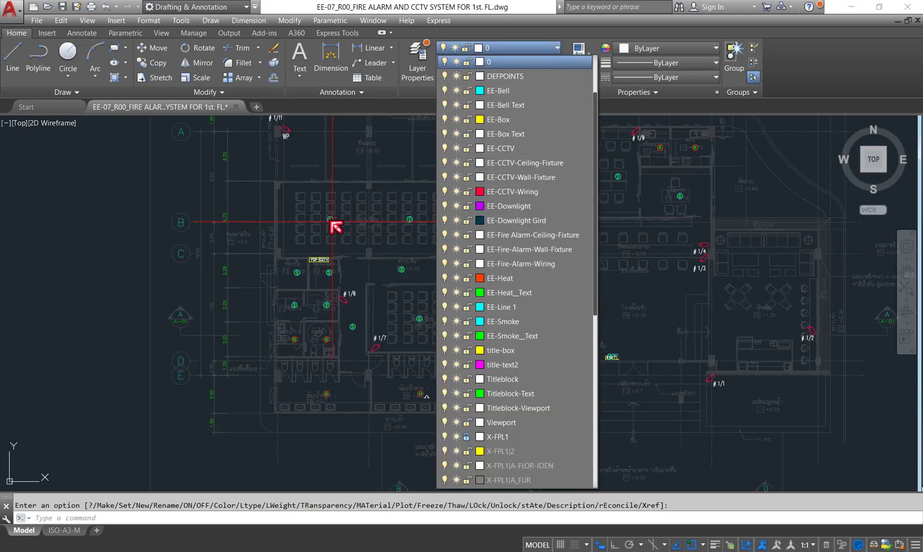
{"action": "left_click", "coordinate": [334, 224]}
{"action": "key", "text": "Return"}
{"action": "key", "text": "ctrl+a"}
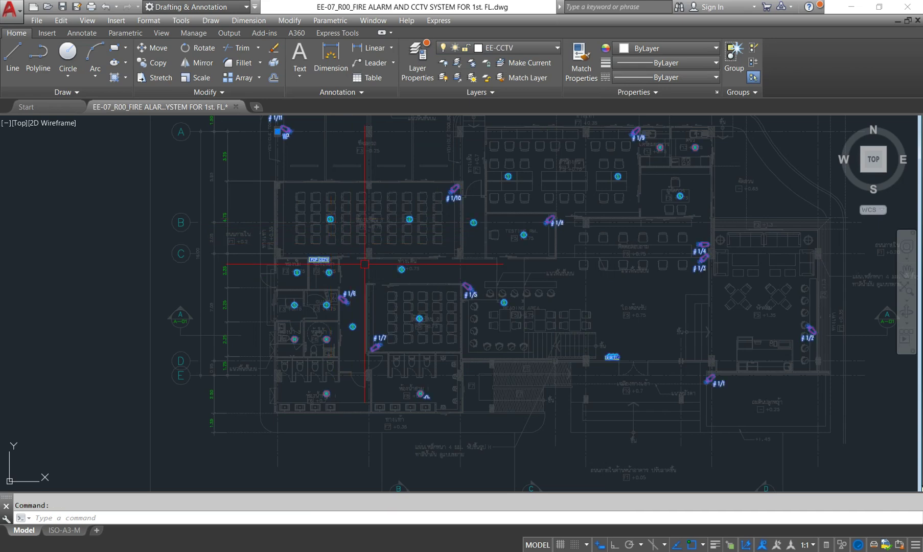
- Trial-move the CCTV symbols, undo the move, and start editing the device block
{"action": "left_click", "coordinate": [153, 51]}
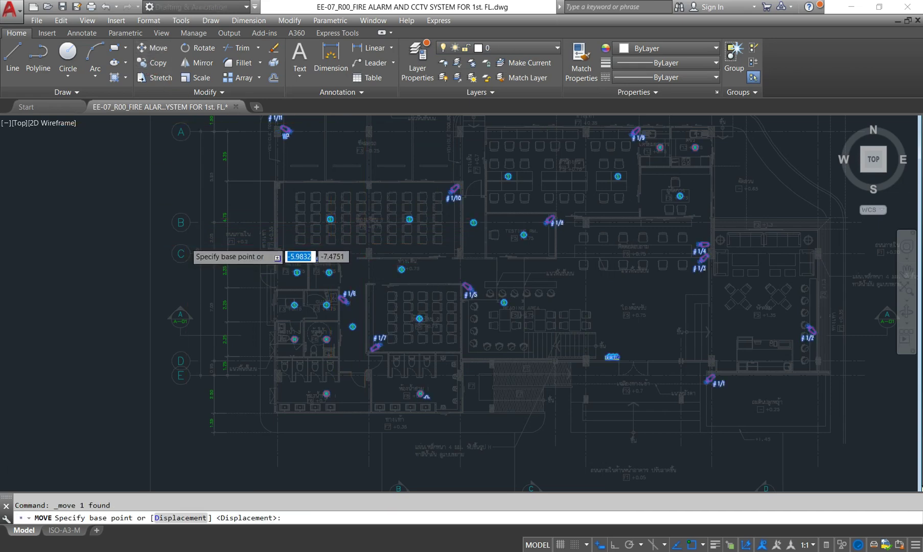
{"action": "scroll", "coordinate": [194, 245], "scroll_direction": "down", "scroll_amount": 5}
{"action": "left_click", "coordinate": [417, 349]}
{"action": "left_click", "coordinate": [627, 354]}
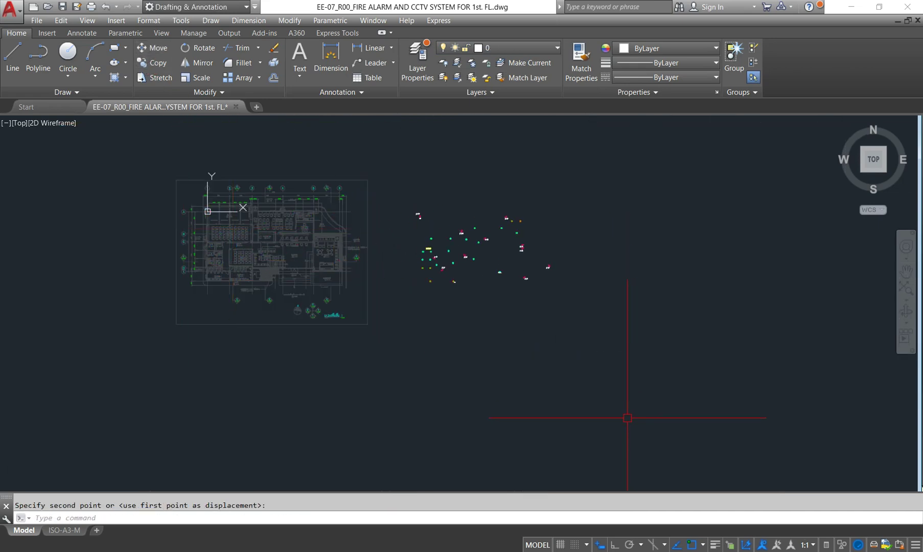
{"action": "key", "text": "ctrl+z"}
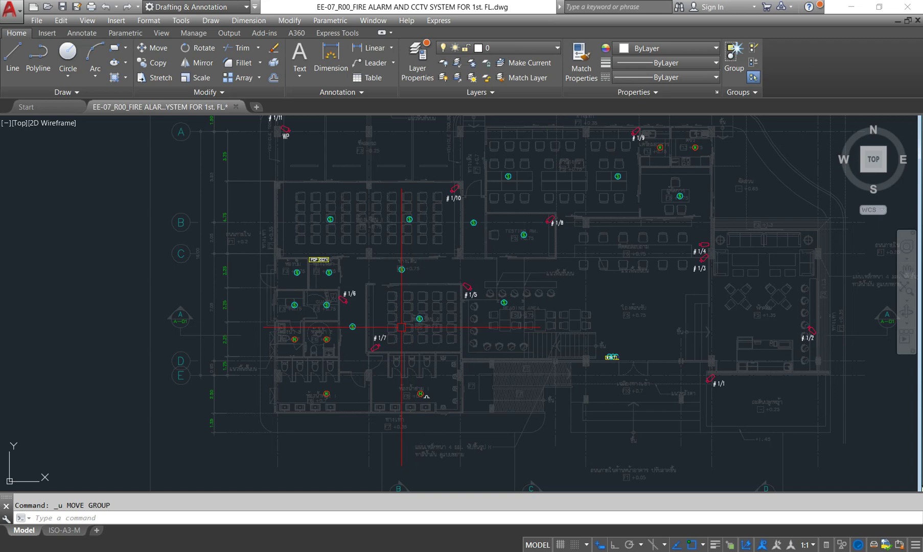
{"action": "scroll", "coordinate": [360, 197], "scroll_direction": "up", "scroll_amount": 1}
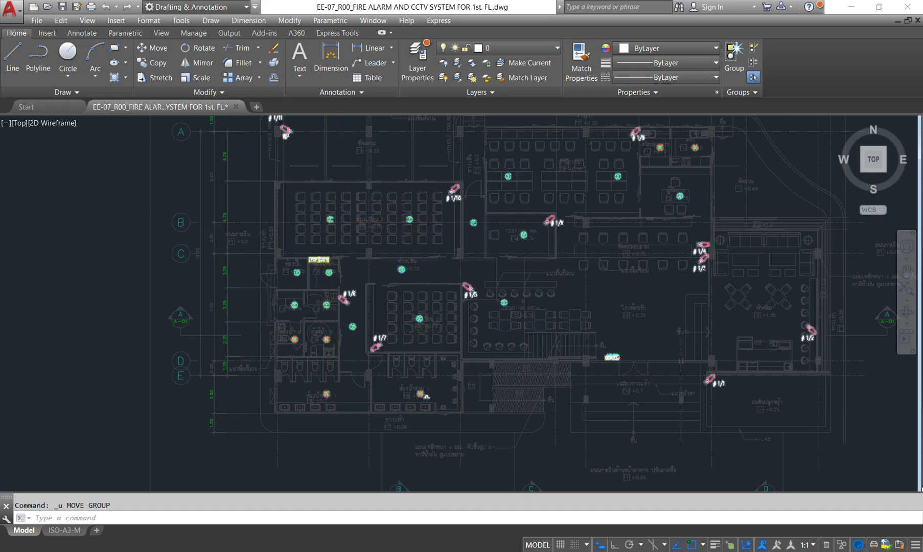
{"action": "scroll", "coordinate": [379, 199], "scroll_direction": "up", "scroll_amount": 5}
{"action": "double_click", "coordinate": [397, 185]}
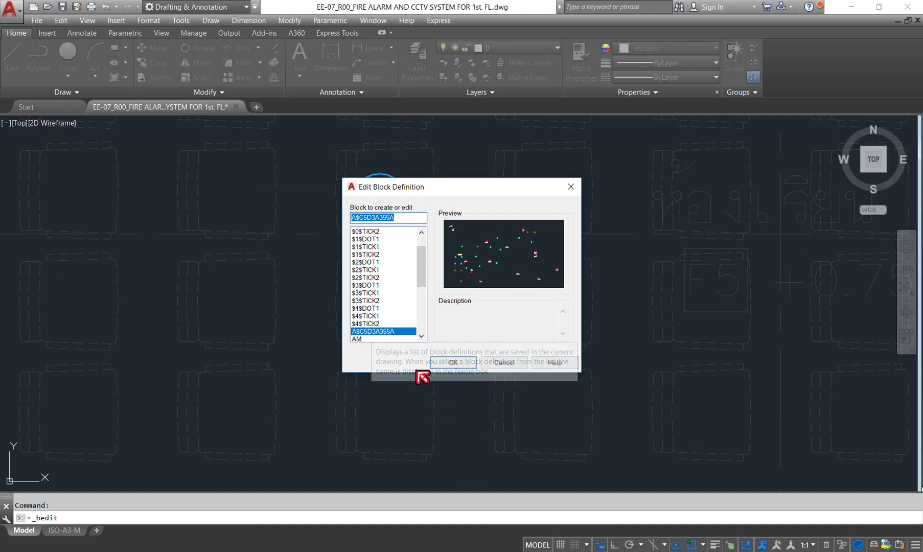
- Confirm editing block A$C5D3A355A and recentre its contents around the S symbol
{"action": "left_click", "coordinate": [454, 363]}
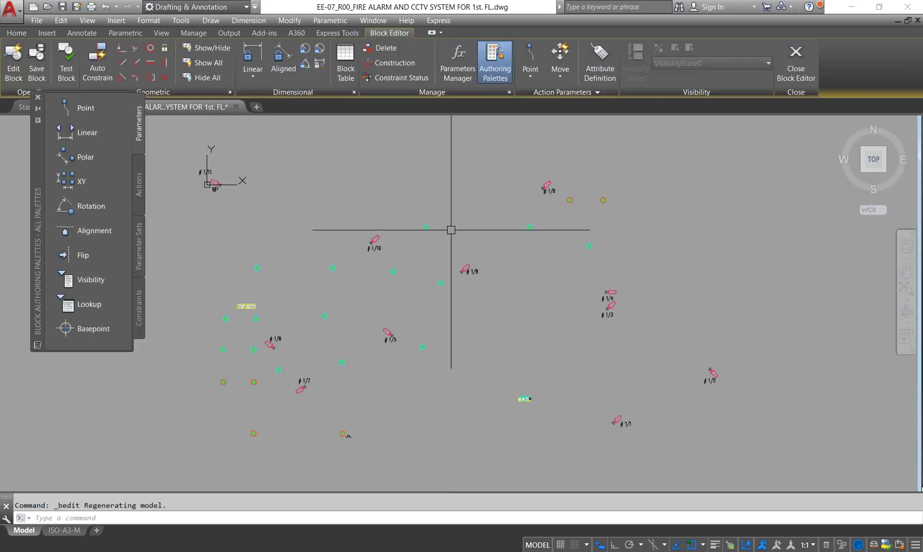
{"action": "scroll", "coordinate": [451, 229], "scroll_direction": "down", "scroll_amount": 4}
{"action": "scroll", "coordinate": [438, 245], "scroll_direction": "up", "scroll_amount": 2}
{"action": "scroll", "coordinate": [438, 245], "scroll_direction": "up", "scroll_amount": 2}
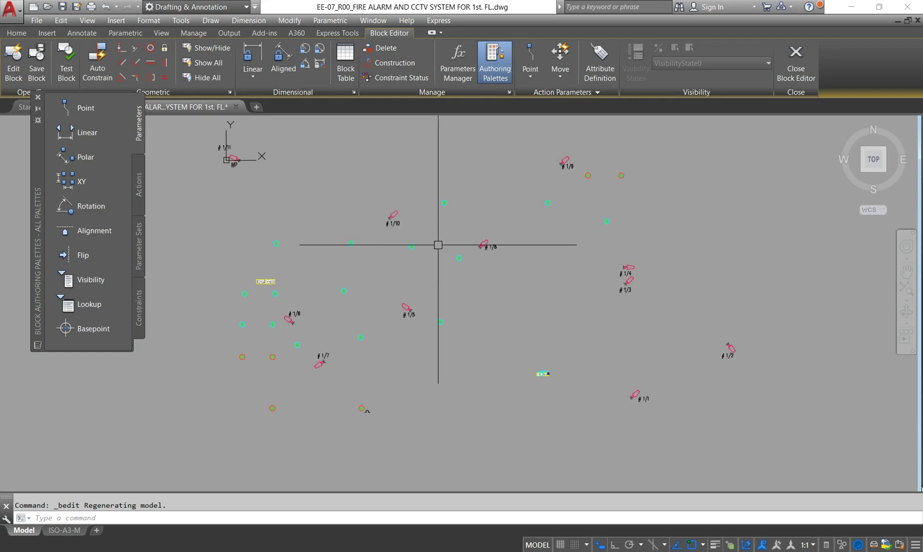
{"action": "middle_click_drag", "start_coordinate": [443, 262], "coordinate": [485, 260]}
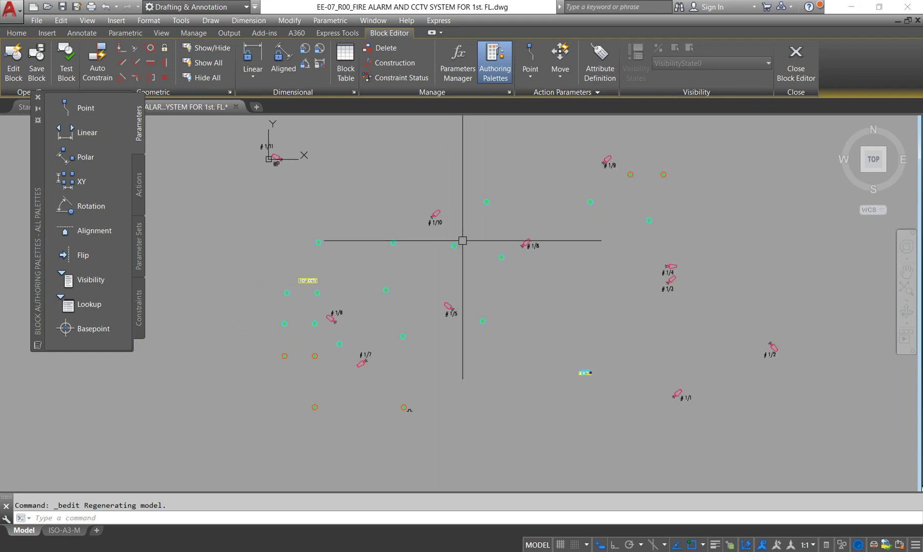
{"action": "scroll", "coordinate": [487, 205], "scroll_direction": "up", "scroll_amount": 8}
{"action": "left_click", "coordinate": [488, 205]}
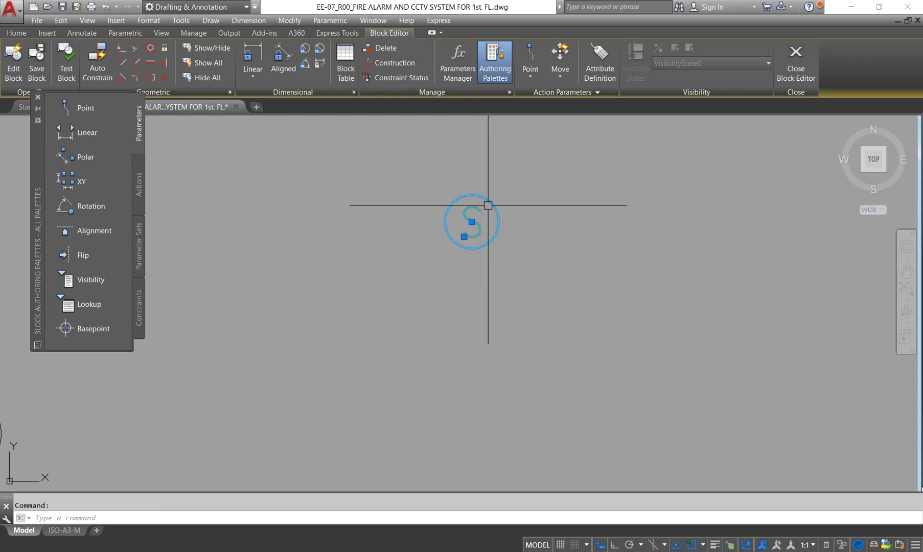
{"action": "left_click", "coordinate": [14, 32]}
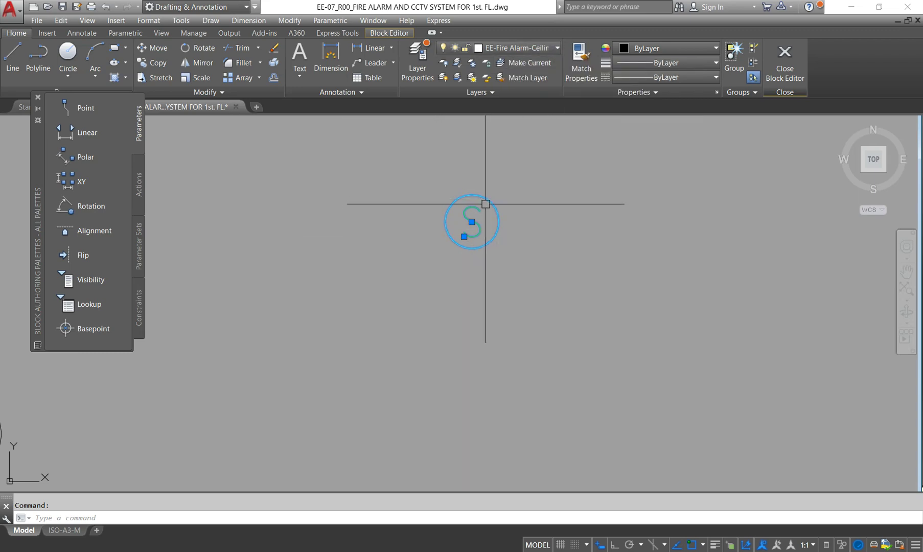
{"action": "key", "text": "Escape"}
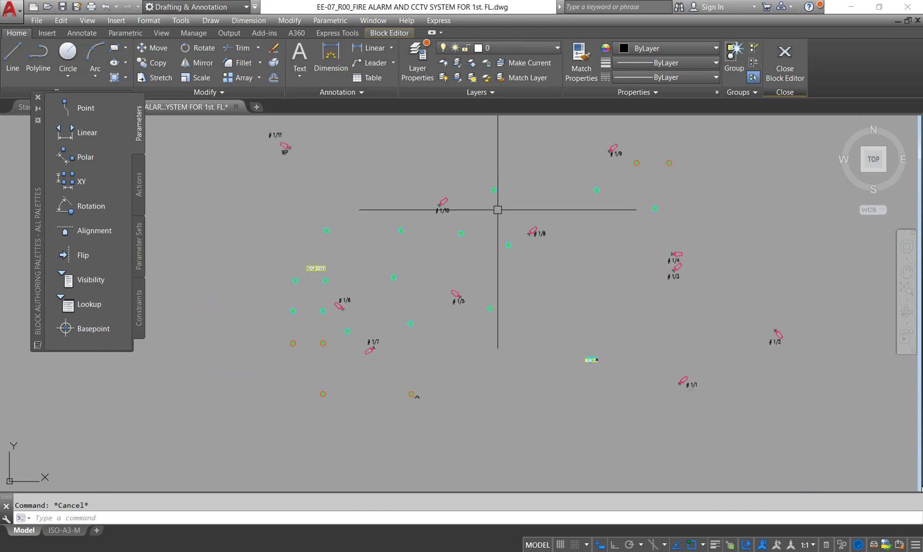
- Crossing-window select every device inside the block
{"action": "scroll", "coordinate": [463, 206], "scroll_direction": "down", "scroll_amount": 3}
{"action": "scroll", "coordinate": [450, 220], "scroll_direction": "up", "scroll_amount": 3}
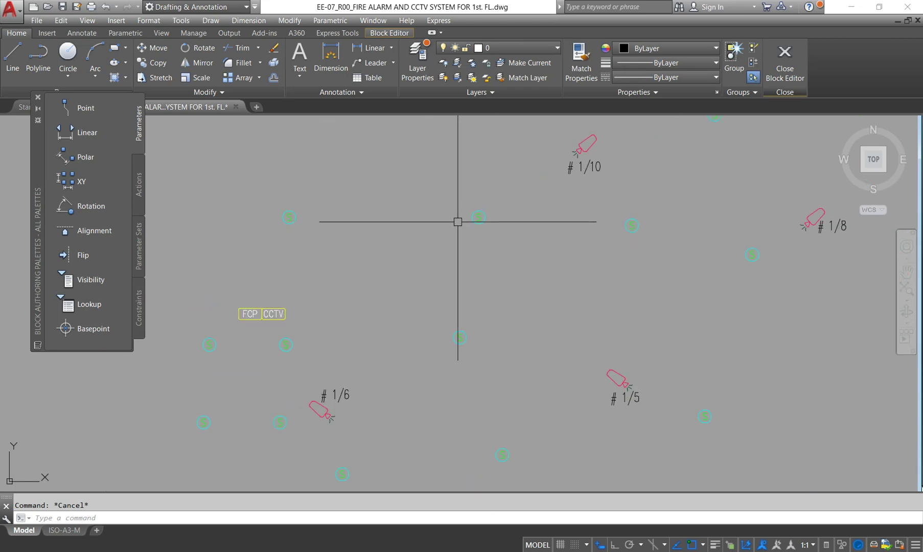
{"action": "scroll", "coordinate": [461, 225], "scroll_direction": "down", "scroll_amount": 5}
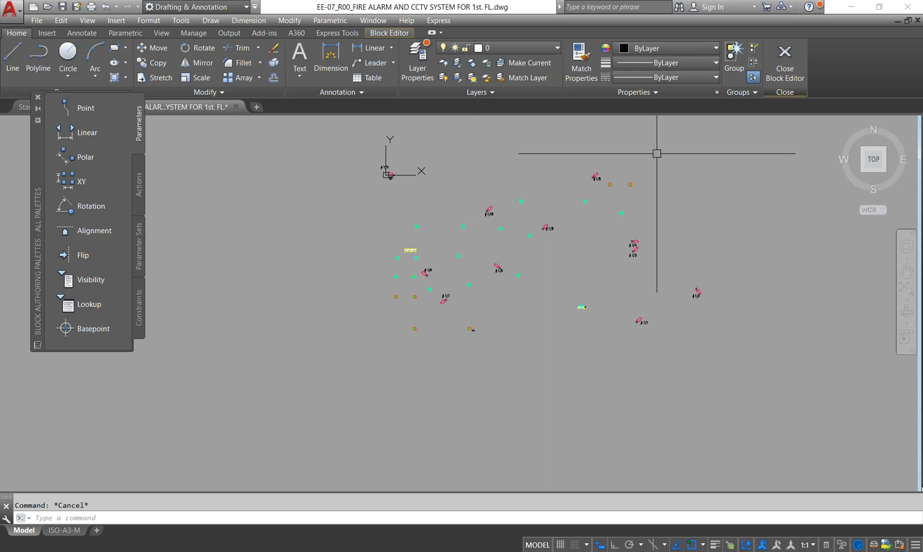
{"action": "left_click", "coordinate": [739, 130]}
{"action": "left_click", "coordinate": [290, 379]}
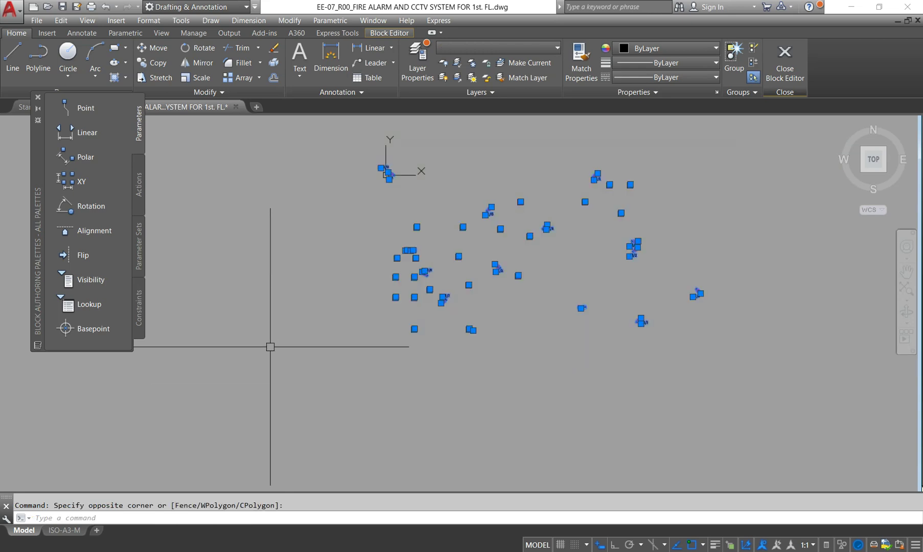
- Show the selection's properties and filter it to the Text (12) objects
{"action": "left_click", "coordinate": [293, 20]}
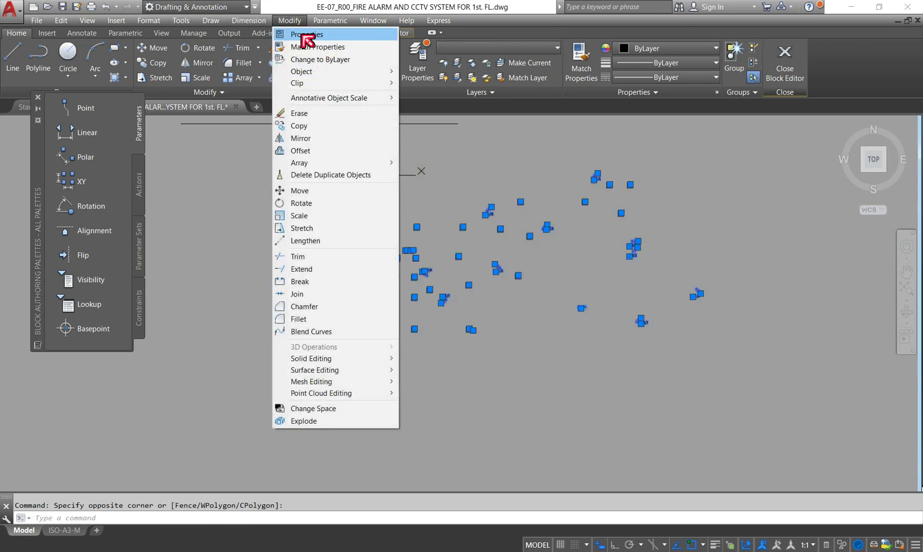
{"action": "left_click", "coordinate": [305, 37]}
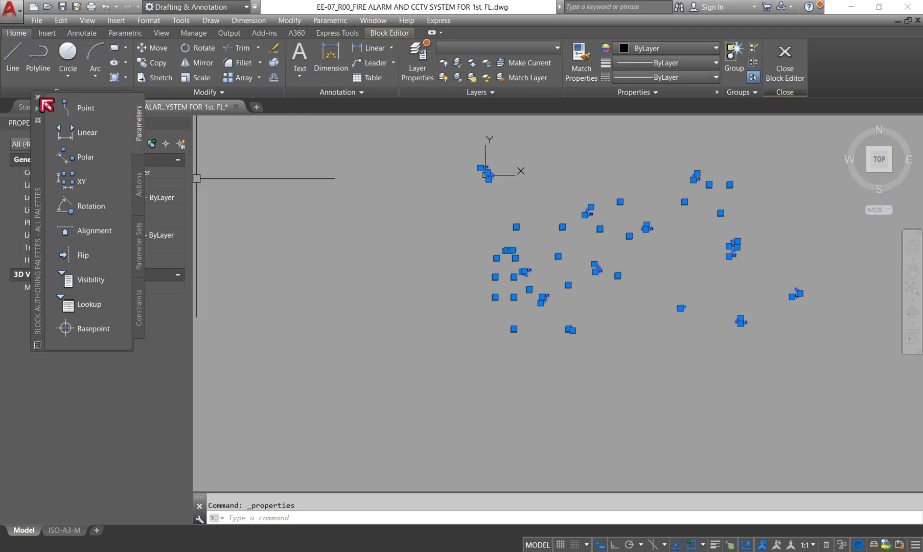
{"action": "left_click", "coordinate": [37, 96]}
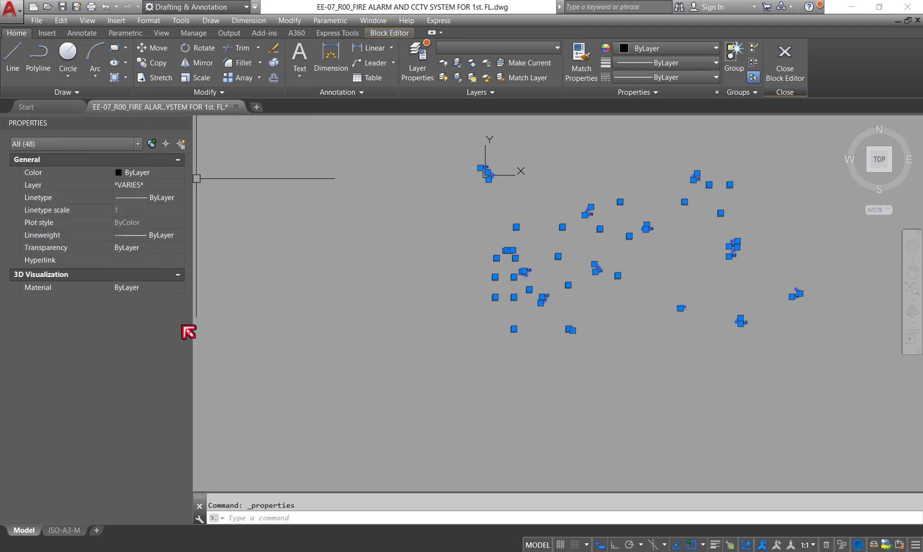
{"action": "left_click", "coordinate": [79, 145]}
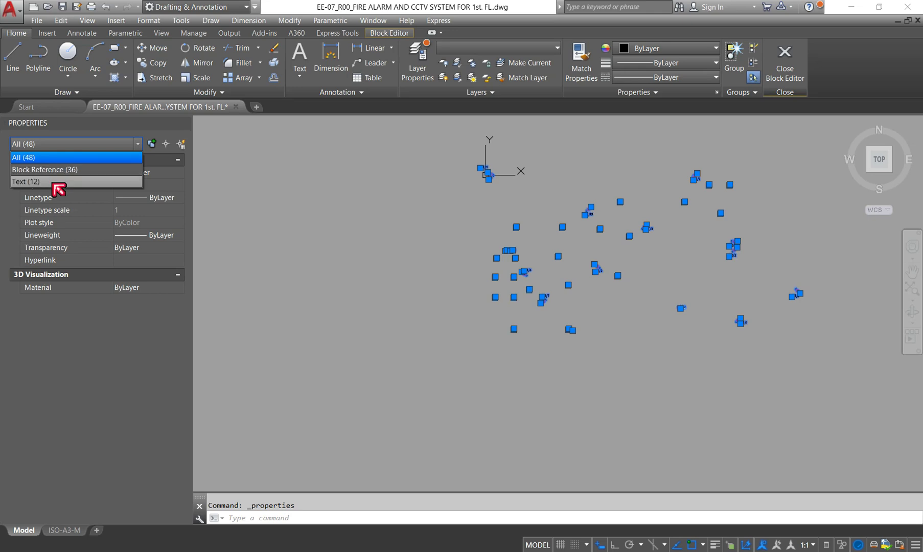
{"action": "left_click", "coordinate": [285, 238]}
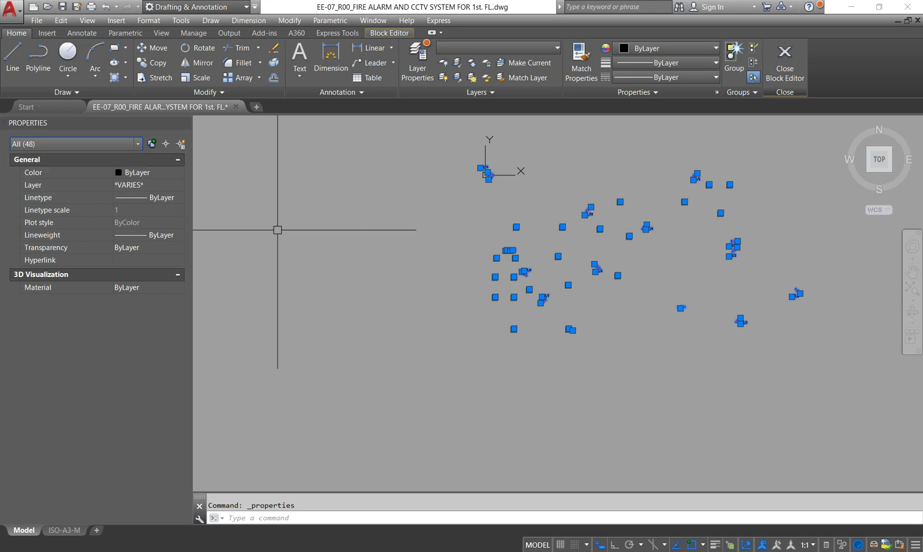
{"action": "left_click", "coordinate": [109, 144]}
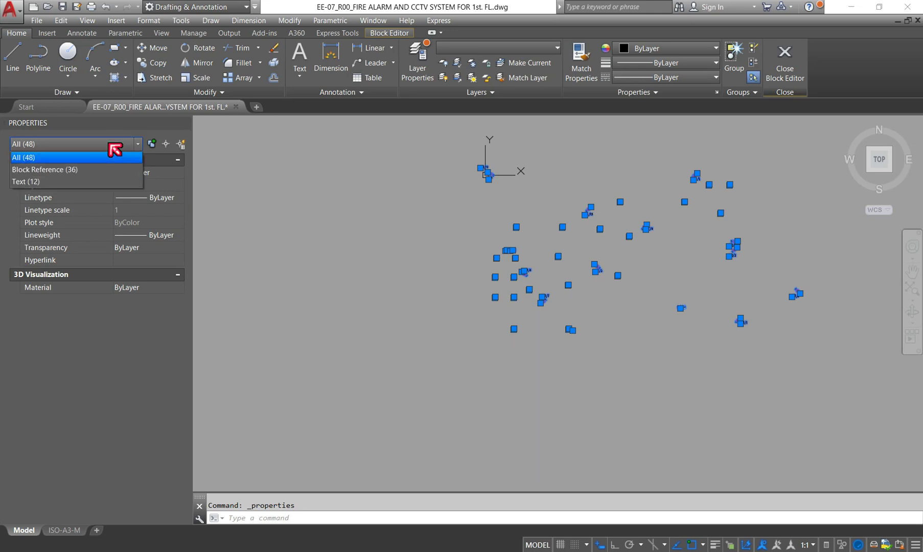
{"action": "left_click", "coordinate": [91, 183]}
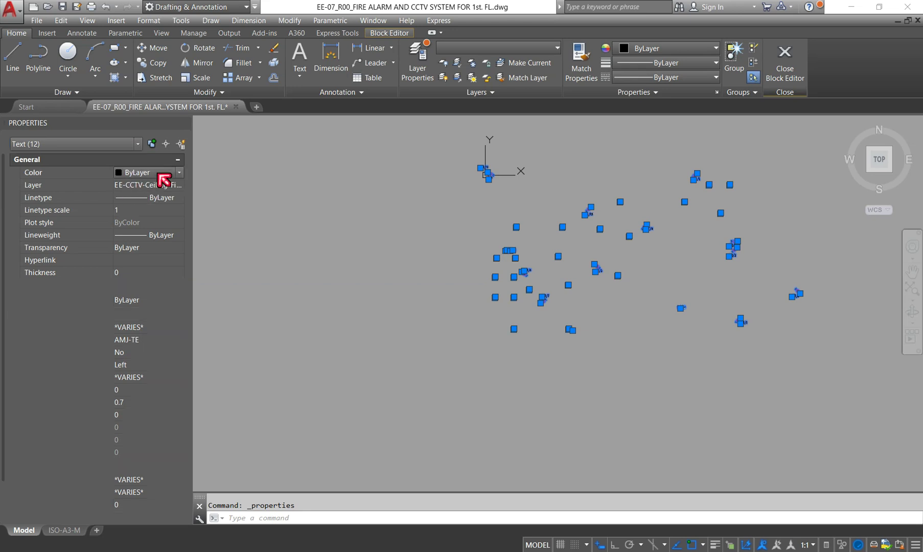
- Make the 12 tag texts red with a 0.30 mm lineweight
{"action": "left_click", "coordinate": [168, 175]}
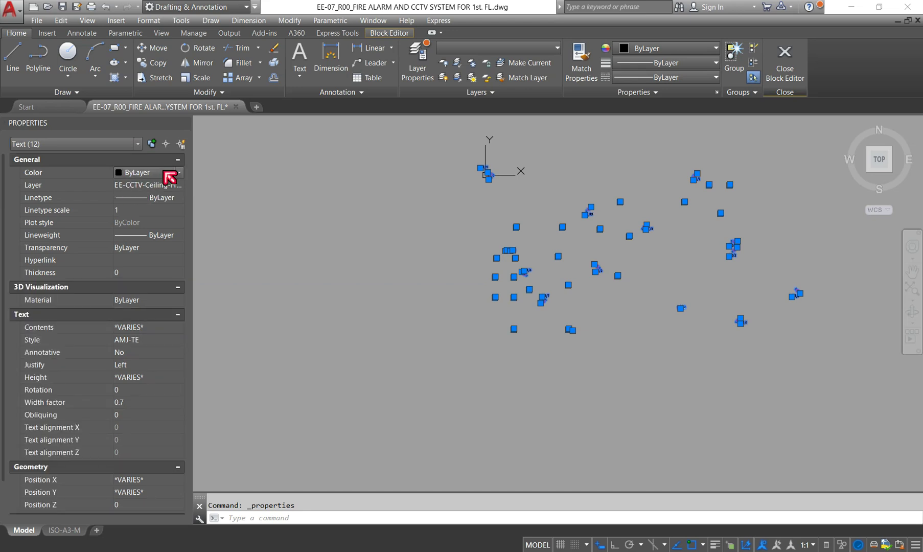
{"action": "left_click", "coordinate": [168, 175]}
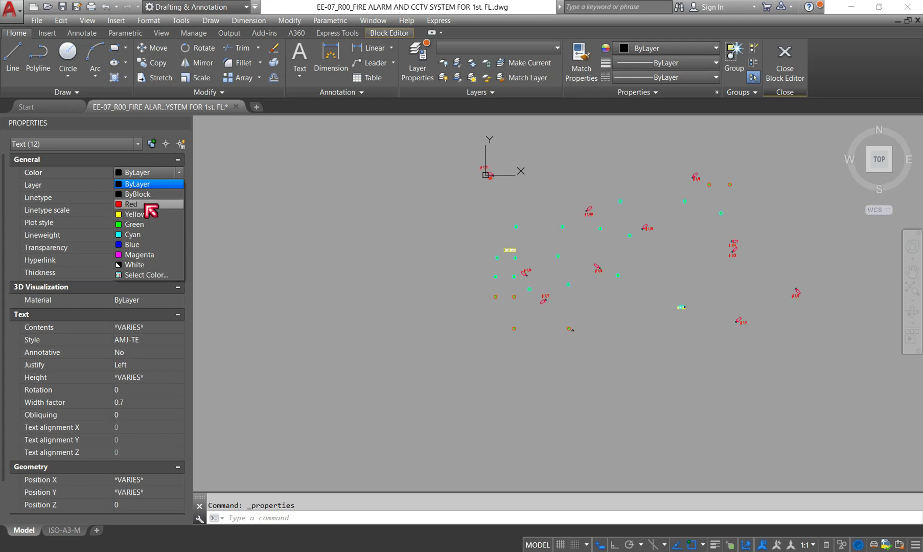
{"action": "left_click", "coordinate": [146, 204]}
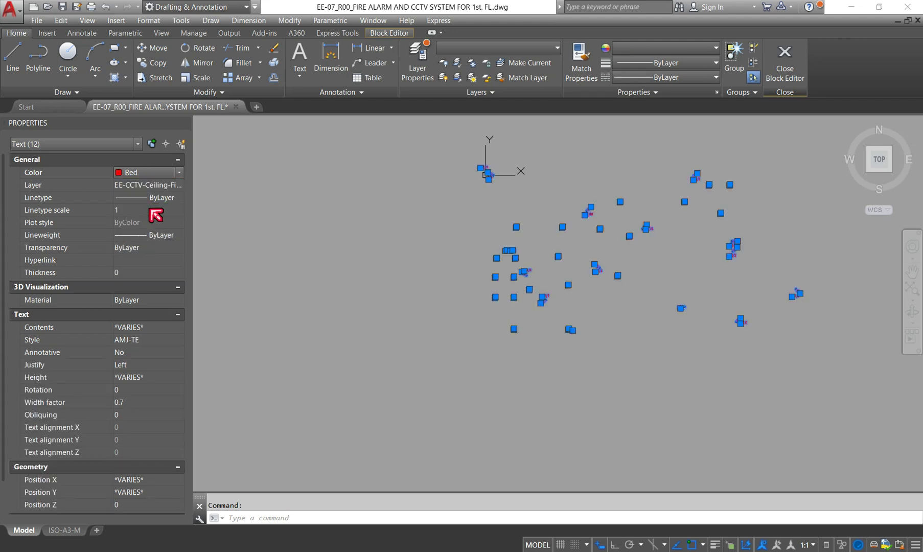
{"action": "mouse_move", "coordinate": [148, 235]}
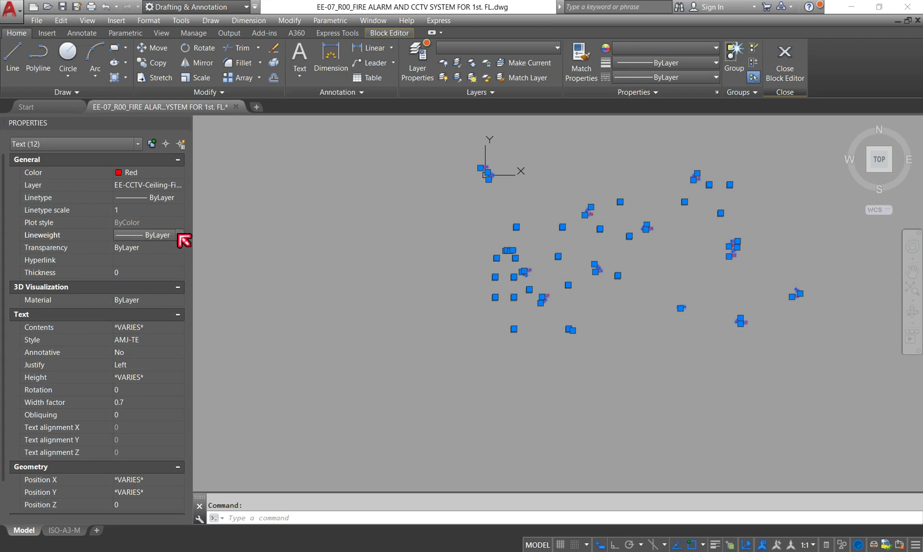
{"action": "left_click", "coordinate": [180, 236]}
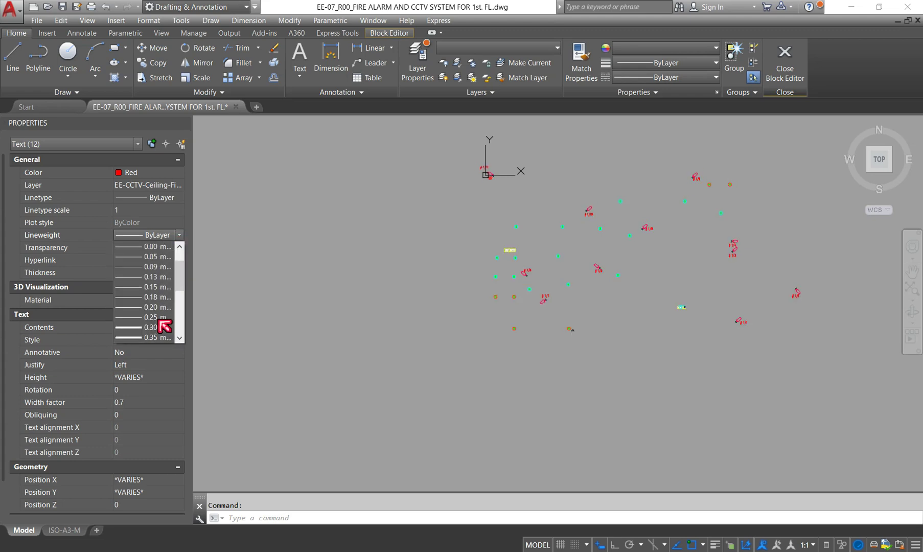
{"action": "left_click", "coordinate": [158, 328]}
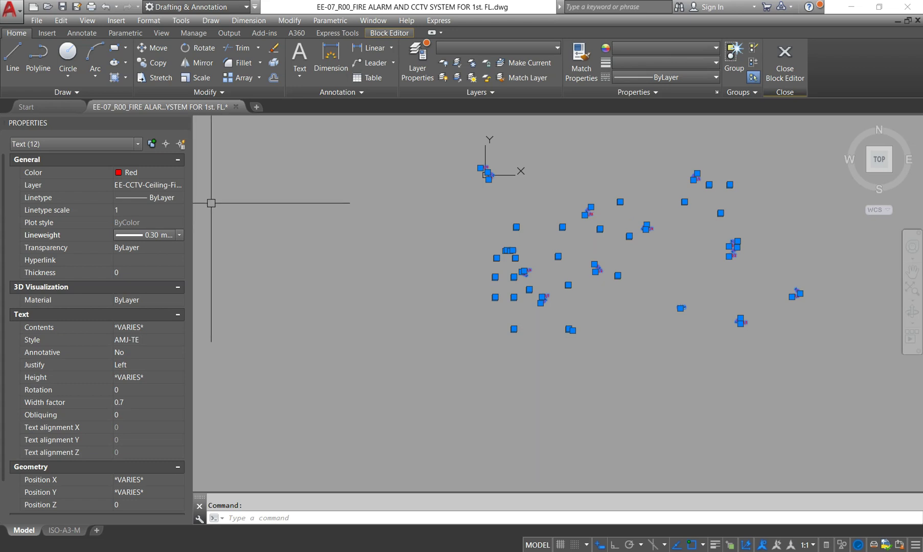
{"action": "mouse_move", "coordinate": [187, 124]}
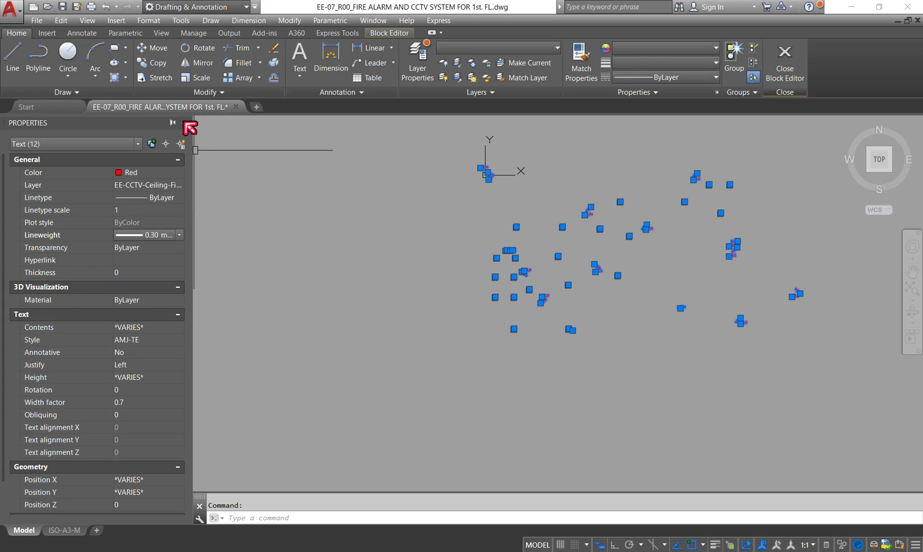
{"action": "left_click", "coordinate": [184, 122]}
{"action": "key", "text": "Escape"}
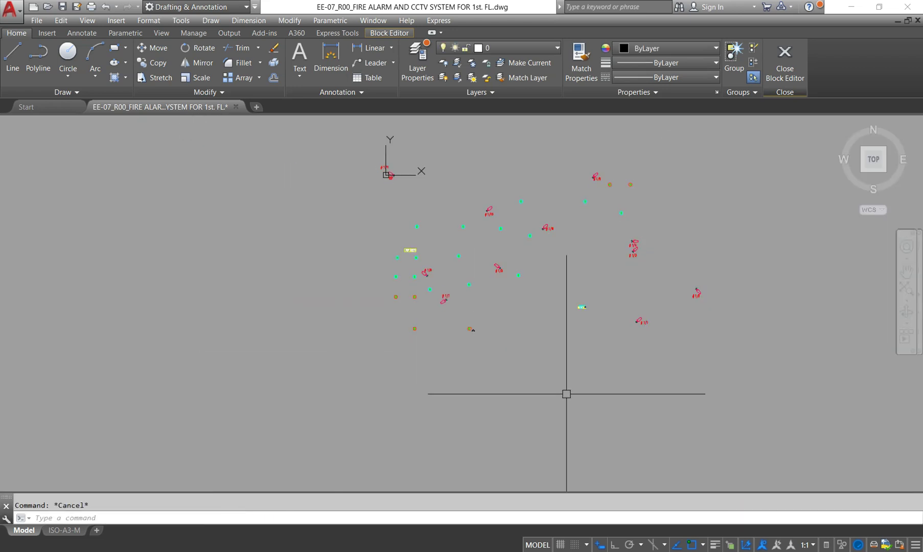
- Turn on lineweight display, review the block, then close the Block Editor saving changes
{"action": "scroll", "coordinate": [493, 263], "scroll_direction": "up", "scroll_amount": 6}
{"action": "scroll", "coordinate": [491, 260], "scroll_direction": "up", "scroll_amount": 1}
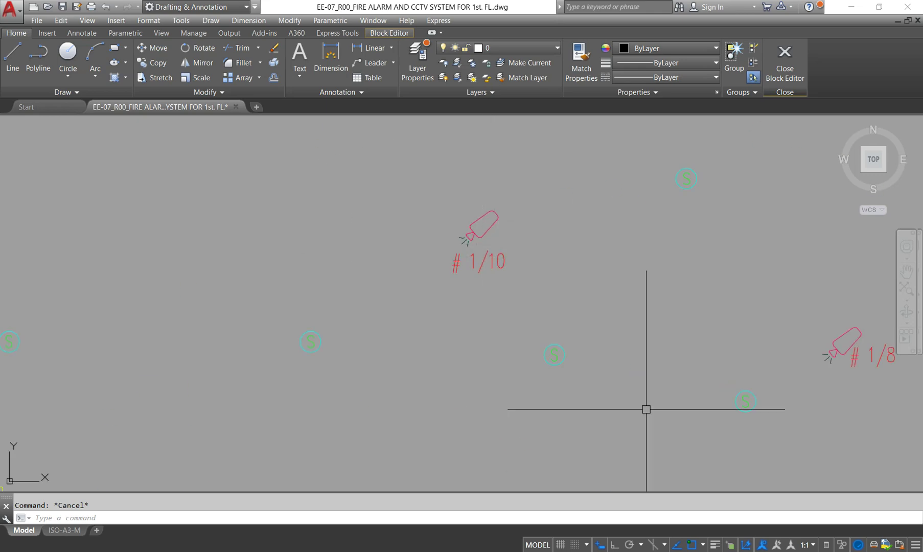
{"action": "left_click", "coordinate": [715, 545]}
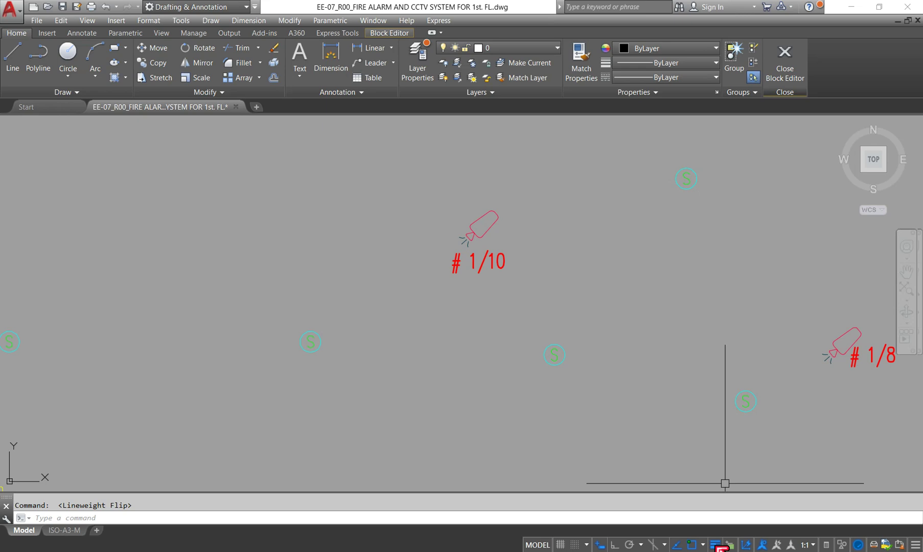
{"action": "scroll", "coordinate": [482, 268], "scroll_direction": "up", "scroll_amount": 4}
{"action": "scroll", "coordinate": [481, 250], "scroll_direction": "up", "scroll_amount": 2}
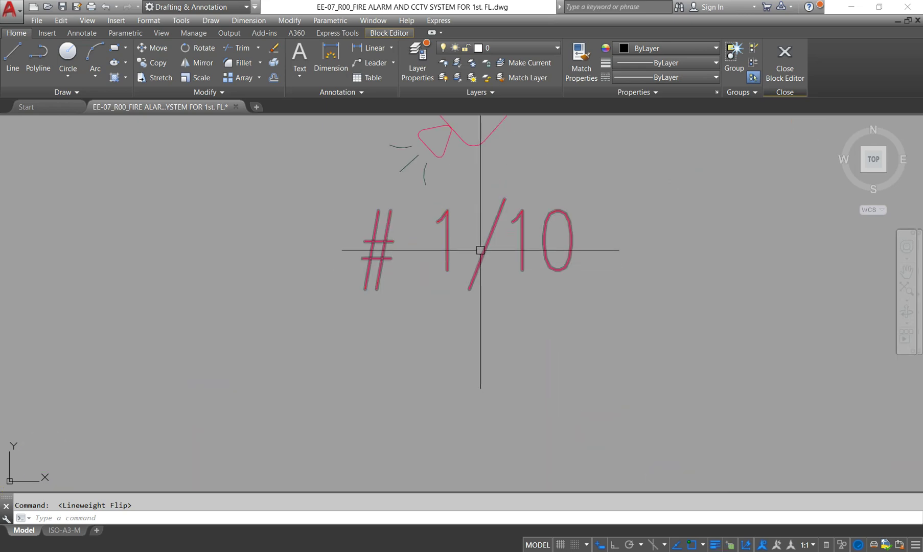
{"action": "scroll", "coordinate": [480, 249], "scroll_direction": "down", "scroll_amount": 7}
{"action": "scroll", "coordinate": [481, 250], "scroll_direction": "up", "scroll_amount": 5}
{"action": "scroll", "coordinate": [482, 248], "scroll_direction": "down", "scroll_amount": 4}
{"action": "scroll", "coordinate": [483, 246], "scroll_direction": "down", "scroll_amount": 5}
{"action": "scroll", "coordinate": [481, 247], "scroll_direction": "down", "scroll_amount": 3}
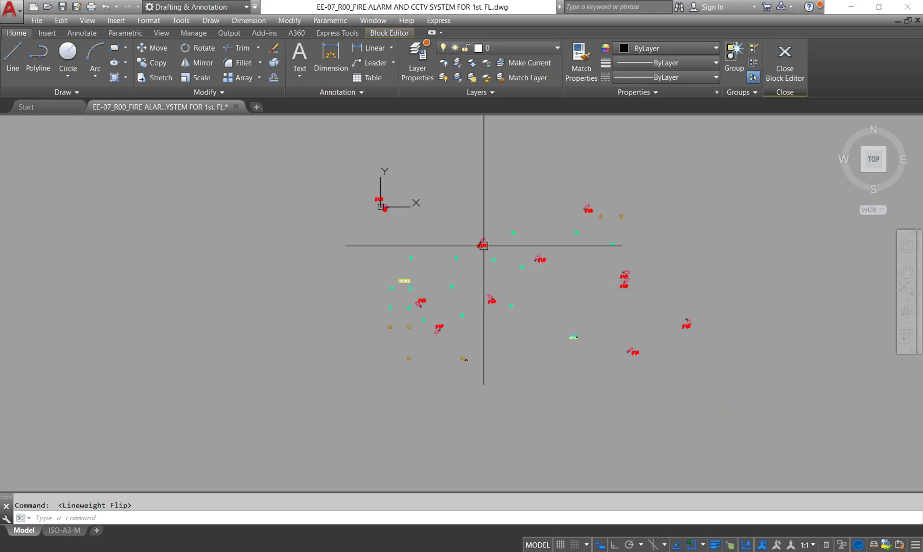
{"action": "middle_click_drag", "start_coordinate": [502, 296], "coordinate": [488, 282]}
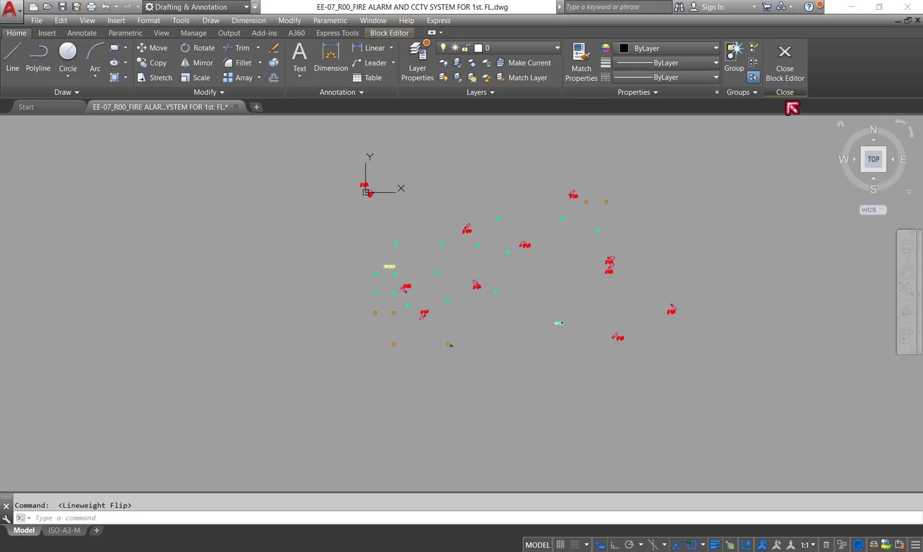
{"action": "left_click", "coordinate": [793, 82]}
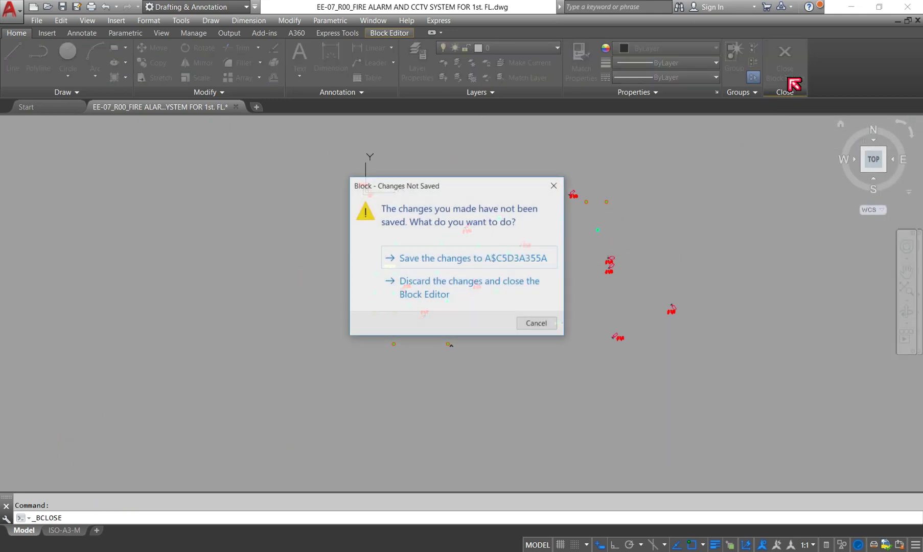
{"action": "left_click", "coordinate": [454, 266]}
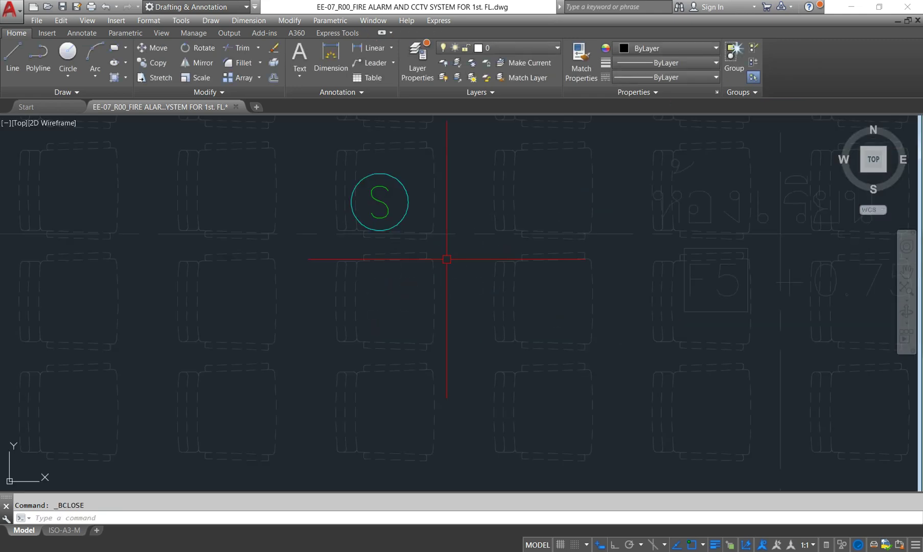
- Zoom around camera #1/6 to check the red tags #1/5, #1/6 and #1/7
{"action": "scroll", "coordinate": [433, 201], "scroll_direction": "down", "scroll_amount": 4}
{"action": "scroll", "coordinate": [434, 266], "scroll_direction": "down", "scroll_amount": 1}
{"action": "scroll", "coordinate": [463, 322], "scroll_direction": "up", "scroll_amount": 5}
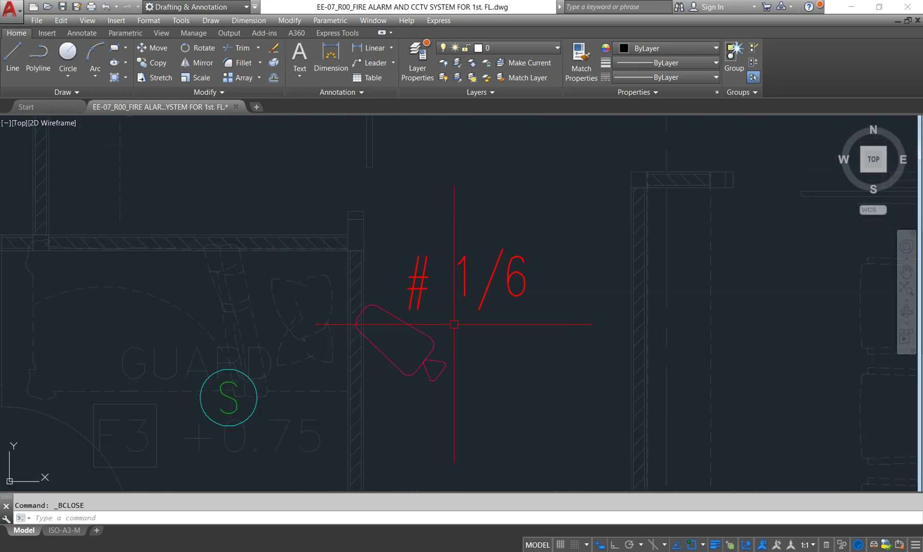
{"action": "scroll", "coordinate": [493, 284], "scroll_direction": "down", "scroll_amount": 5}
{"action": "scroll", "coordinate": [492, 284], "scroll_direction": "up", "scroll_amount": 2}
{"action": "scroll", "coordinate": [492, 284], "scroll_direction": "up", "scroll_amount": 3}
{"action": "scroll", "coordinate": [493, 284], "scroll_direction": "down", "scroll_amount": 5}
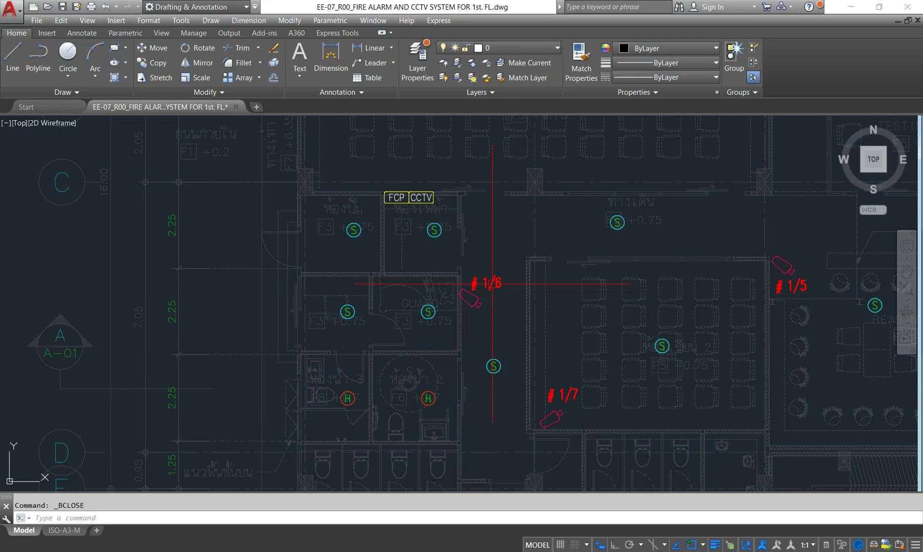
- Switch to the ISO-A3-M layout and step in and out of its viewport
{"action": "left_click", "coordinate": [65, 529]}
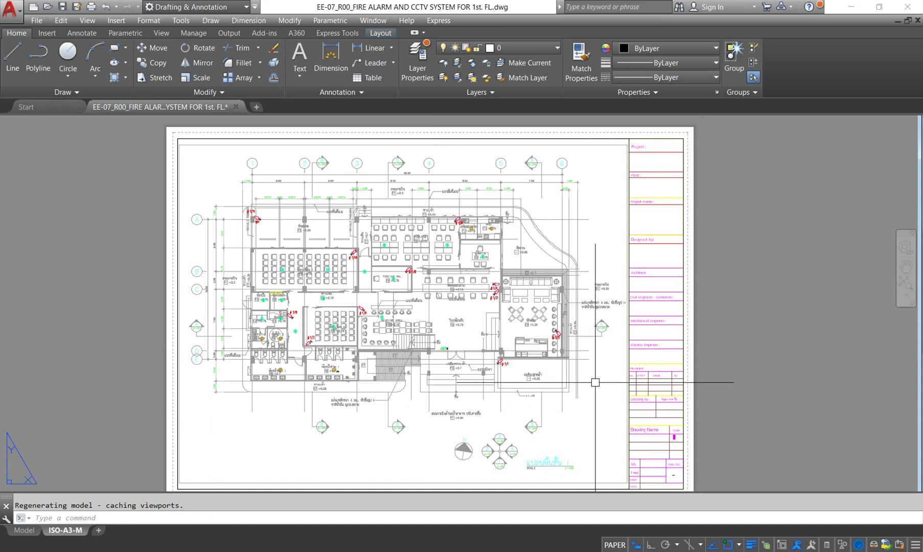
{"action": "double_click", "coordinate": [542, 326]}
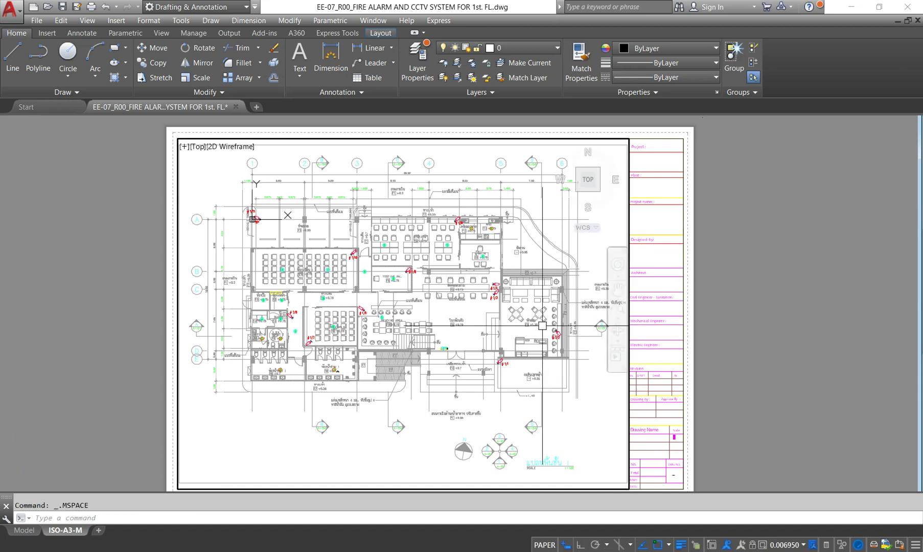
{"action": "left_click", "coordinate": [617, 305]}
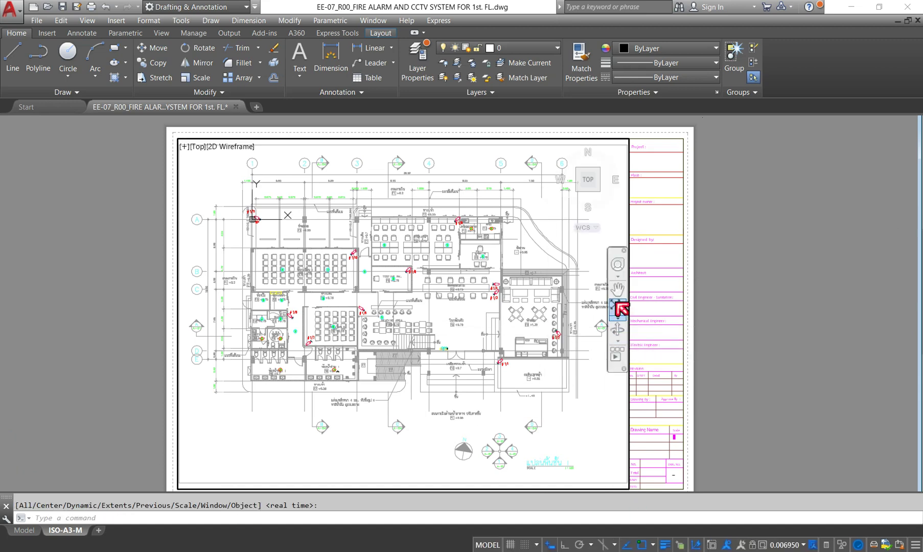
{"action": "double_click", "coordinate": [789, 384]}
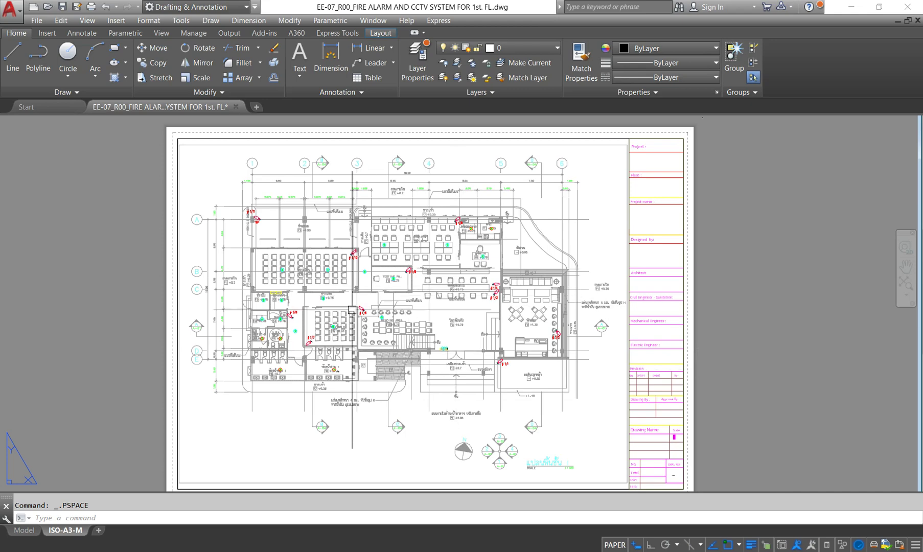
- Recentre the sheet and bring up its Plot dialog (DWF6 ePlot, A3 full bleed, acad.ctb)
{"action": "scroll", "coordinate": [347, 243], "scroll_direction": "up", "scroll_amount": 3}
{"action": "scroll", "coordinate": [346, 243], "scroll_direction": "up", "scroll_amount": 2}
{"action": "scroll", "coordinate": [347, 243], "scroll_direction": "up", "scroll_amount": 3}
{"action": "scroll", "coordinate": [413, 296], "scroll_direction": "down", "scroll_amount": 1}
{"action": "scroll", "coordinate": [412, 296], "scroll_direction": "down", "scroll_amount": 3}
{"action": "scroll", "coordinate": [413, 297], "scroll_direction": "down", "scroll_amount": 3}
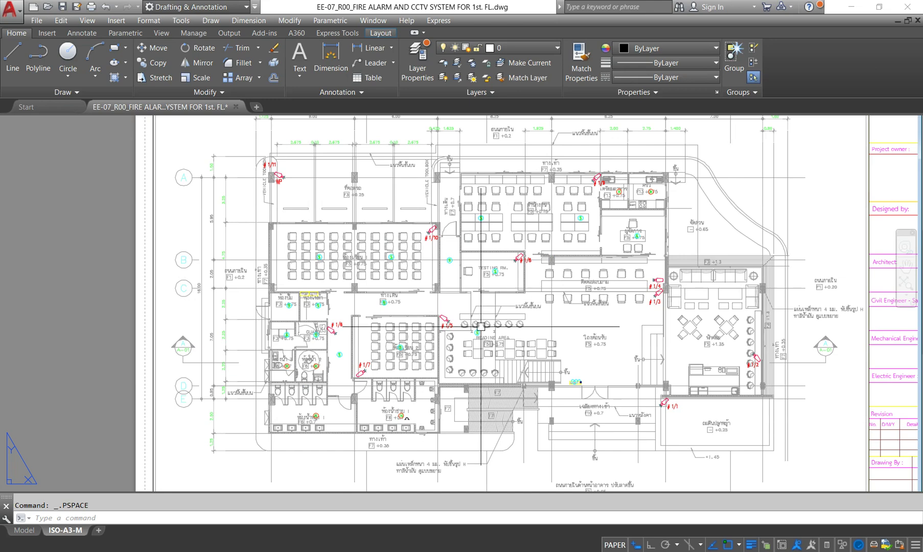
{"action": "middle_click_drag", "start_coordinate": [413, 296], "coordinate": [410, 312]}
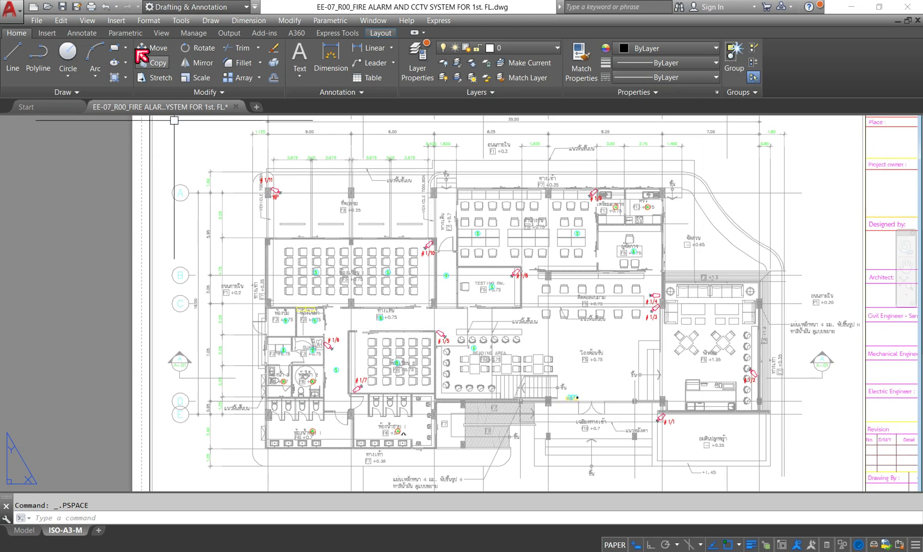
{"action": "left_click", "coordinate": [91, 6]}
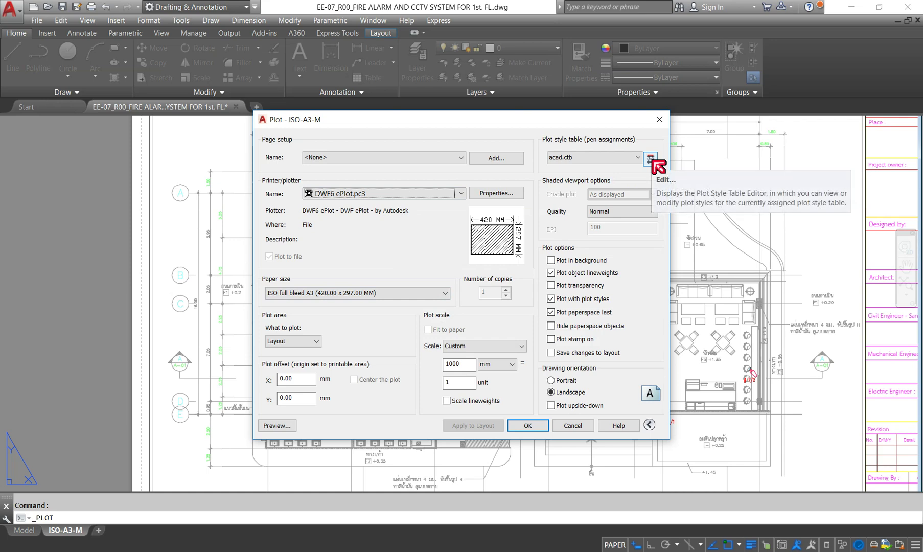
{"action": "left_click", "coordinate": [266, 426]}
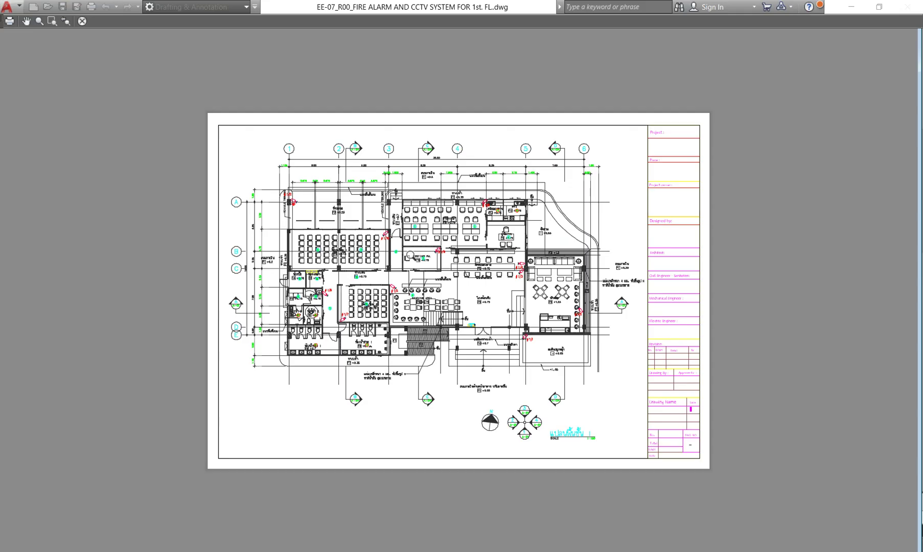
{"action": "scroll", "coordinate": [372, 257], "scroll_direction": "up", "scroll_amount": 2}
{"action": "scroll", "coordinate": [411, 202], "scroll_direction": "up", "scroll_amount": 3}
{"action": "scroll", "coordinate": [428, 182], "scroll_direction": "up", "scroll_amount": 4}
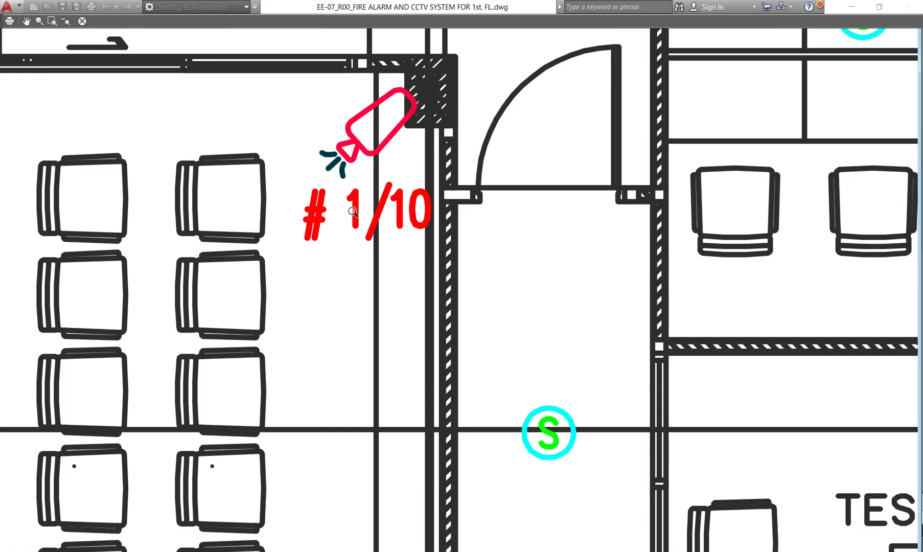
{"action": "scroll", "coordinate": [399, 207], "scroll_direction": "down", "scroll_amount": 4}
{"action": "scroll", "coordinate": [398, 208], "scroll_direction": "up", "scroll_amount": 4}
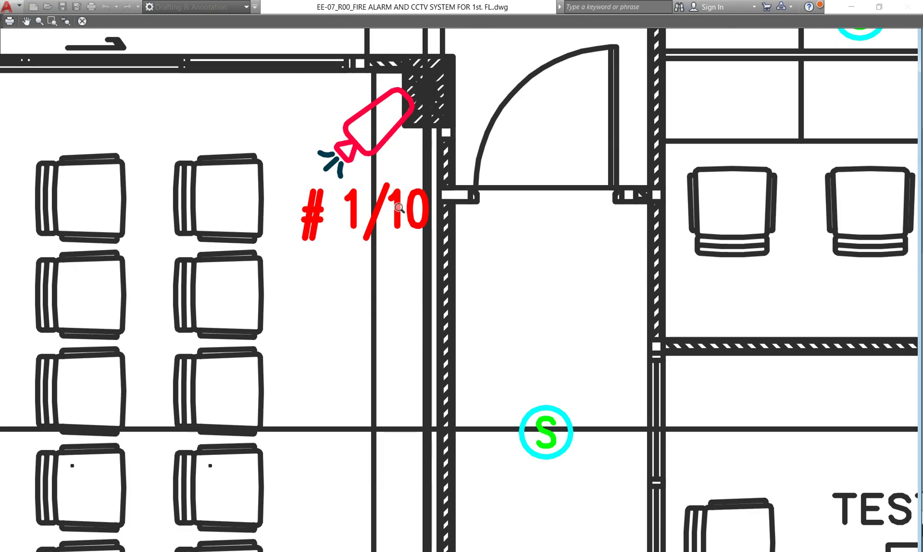
{"action": "scroll", "coordinate": [399, 208], "scroll_direction": "down", "scroll_amount": 4}
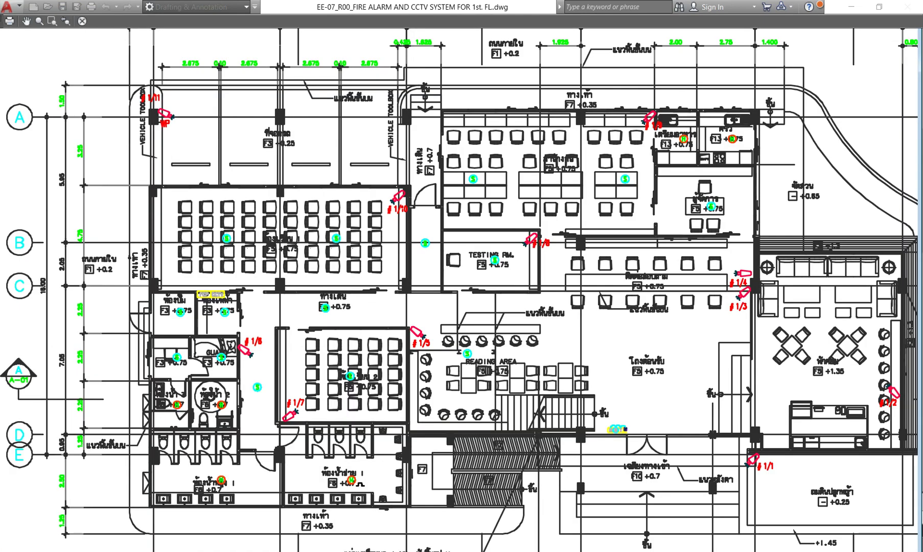
{"action": "scroll", "coordinate": [399, 210], "scroll_direction": "down", "scroll_amount": 2}
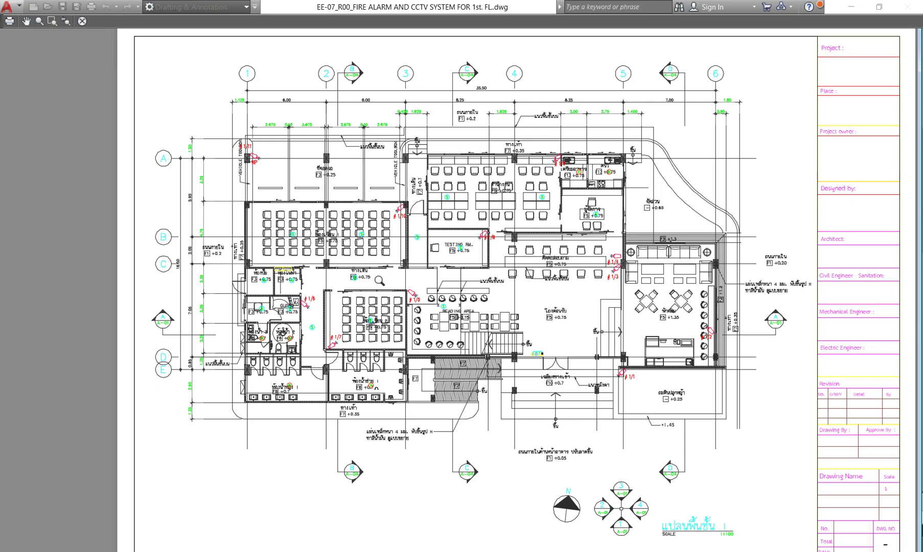
{"action": "key", "text": "Escape"}
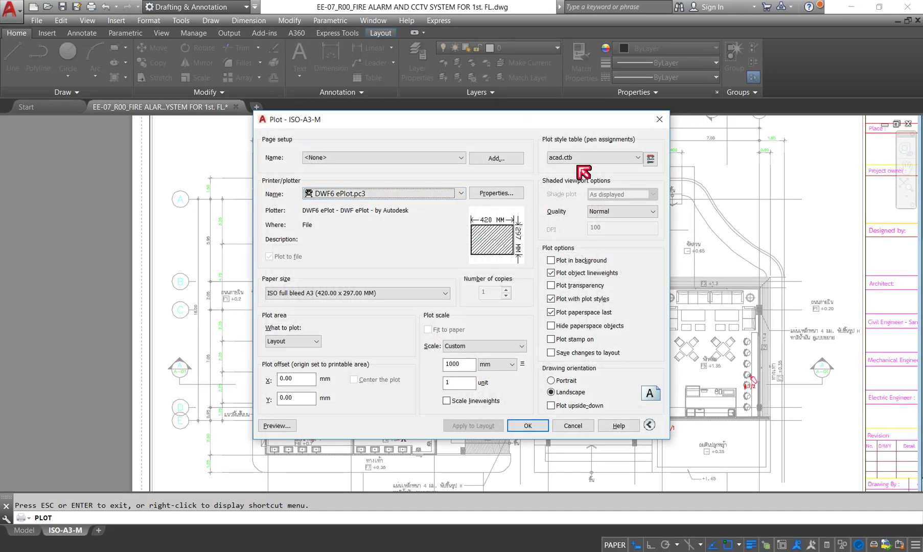
- Cancel plotting, return to model space, and select the referenced floor plan
{"action": "key", "text": "Escape"}
{"action": "left_click", "coordinate": [26, 531]}
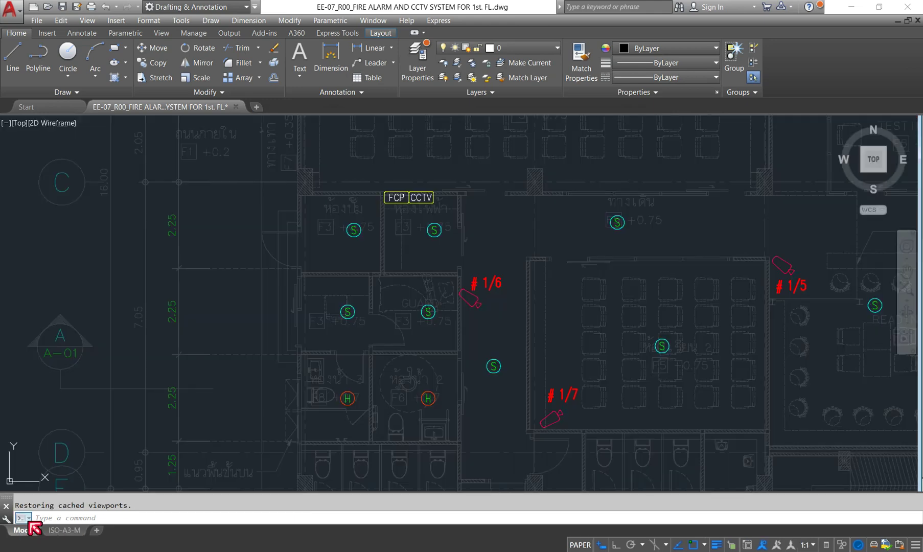
{"action": "middle_click_drag", "start_coordinate": [369, 217], "coordinate": [355, 408]}
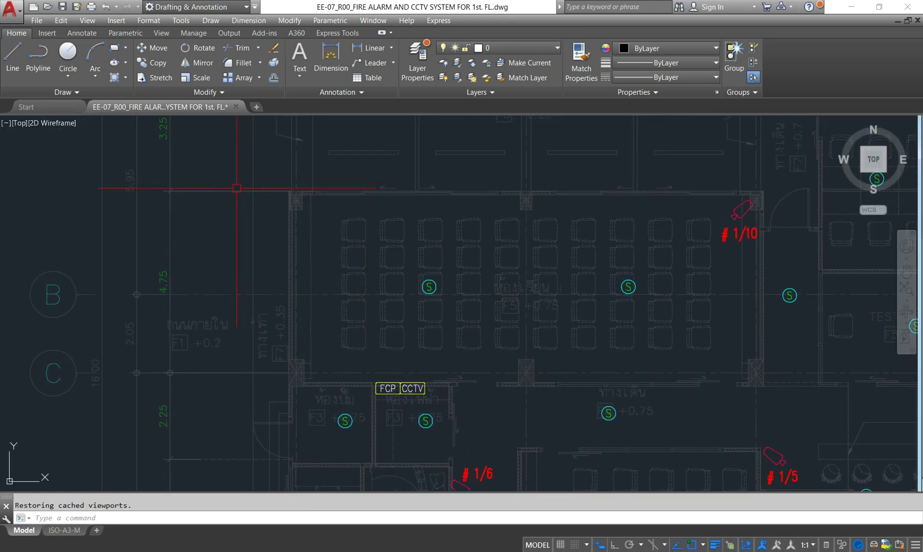
{"action": "left_click", "coordinate": [234, 204]}
{"action": "left_click", "coordinate": [17, 33]}
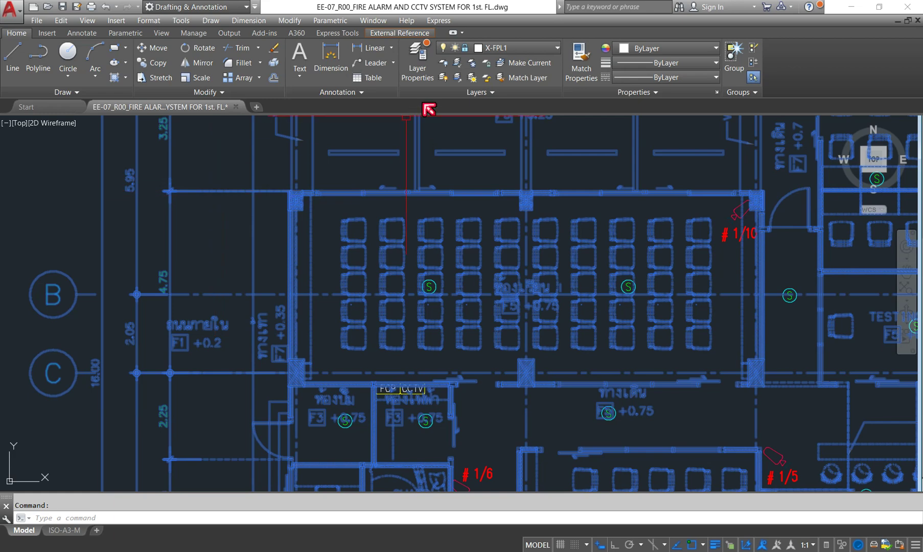
- Review the drawing's layers, then reselect and deselect the floor plan xref
{"action": "left_click", "coordinate": [420, 72]}
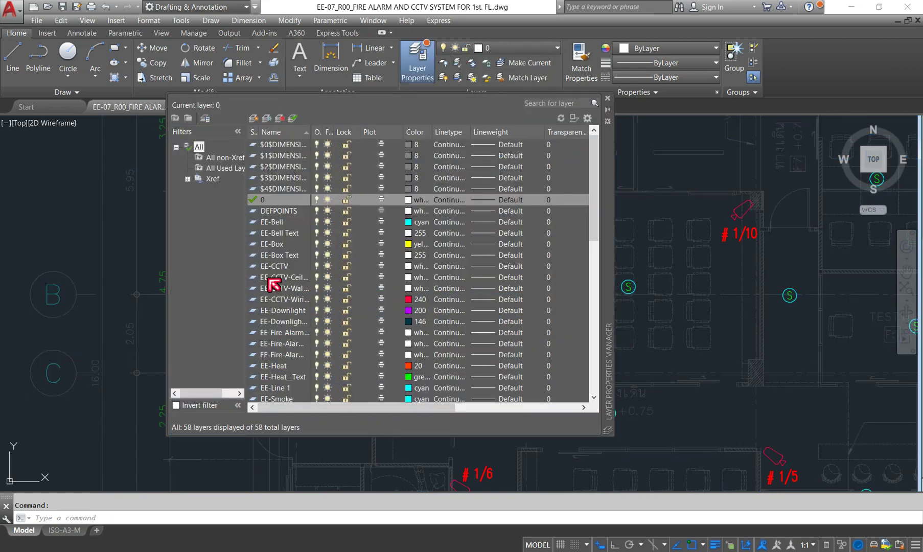
{"action": "scroll", "coordinate": [283, 309], "scroll_direction": "down", "scroll_amount": 4}
{"action": "scroll", "coordinate": [284, 309], "scroll_direction": "down", "scroll_amount": 3}
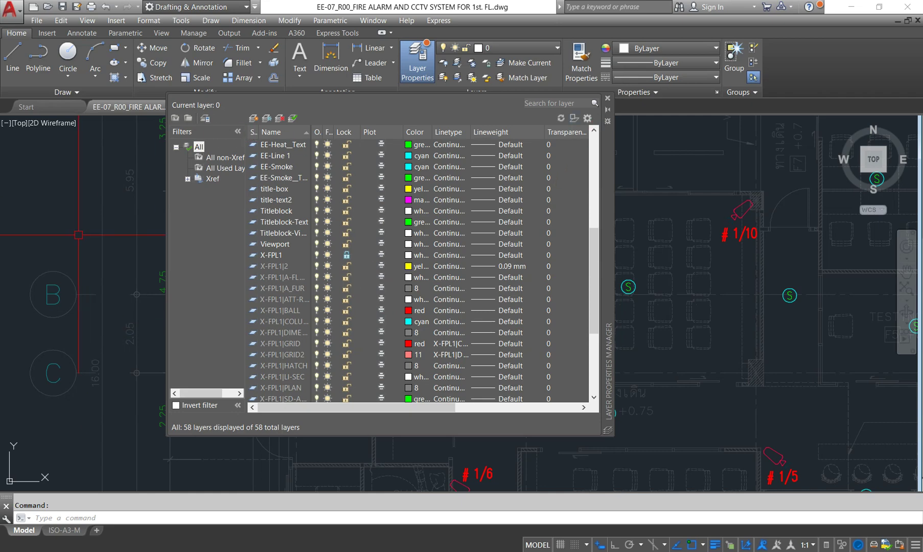
{"action": "left_click", "coordinate": [608, 98]}
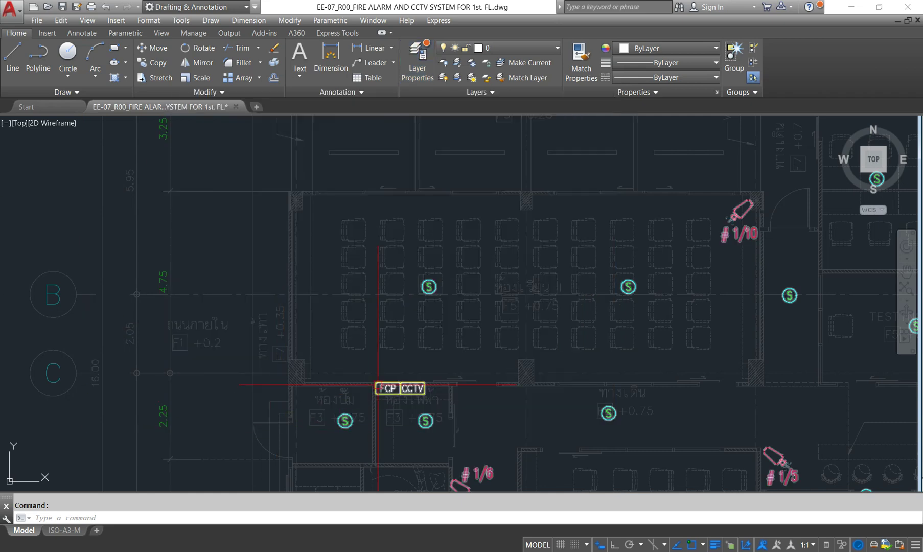
{"action": "left_click", "coordinate": [390, 239]}
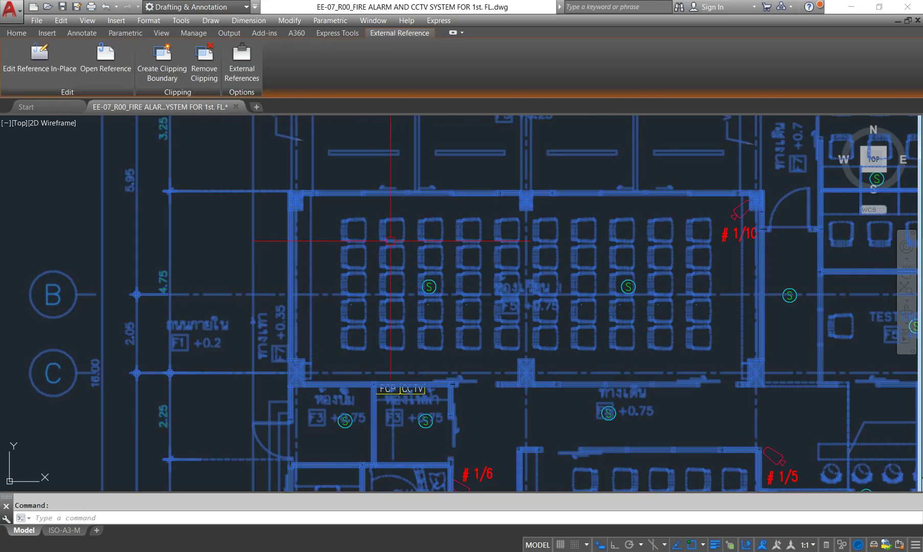
{"action": "scroll", "coordinate": [390, 239], "scroll_direction": "up", "scroll_amount": 8}
{"action": "scroll", "coordinate": [391, 239], "scroll_direction": "down", "scroll_amount": 6}
{"action": "scroll", "coordinate": [385, 246], "scroll_direction": "up", "scroll_amount": 4}
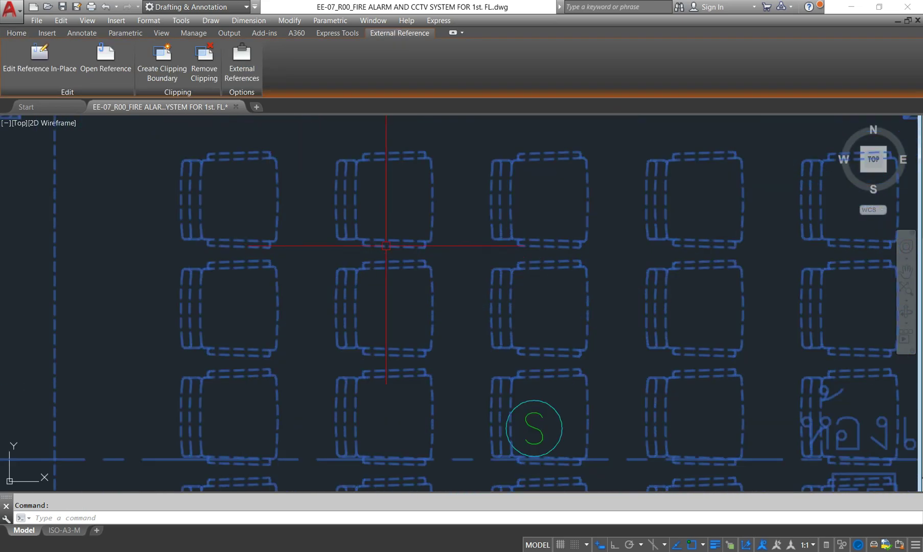
{"action": "key", "text": "Escape"}
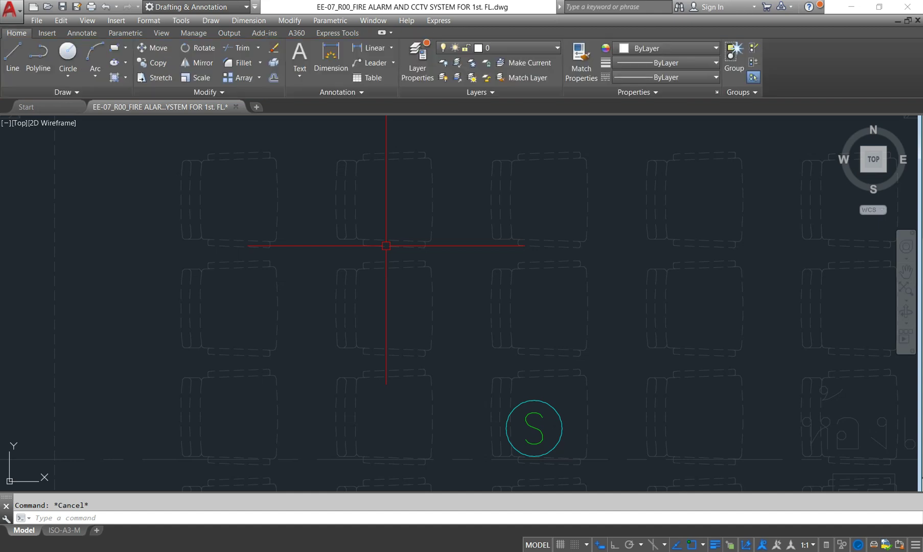
- From the ISO-A3-M layout's Plot dialog, open acad.ctb in the Plot Style Table Editor
{"action": "left_click", "coordinate": [65, 531]}
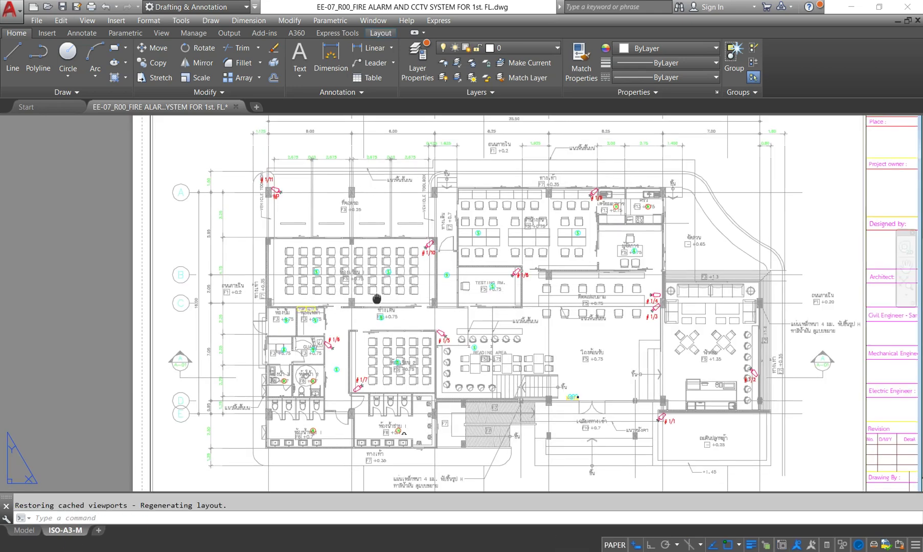
{"action": "left_click", "coordinate": [91, 7]}
{"action": "left_click", "coordinate": [651, 158]}
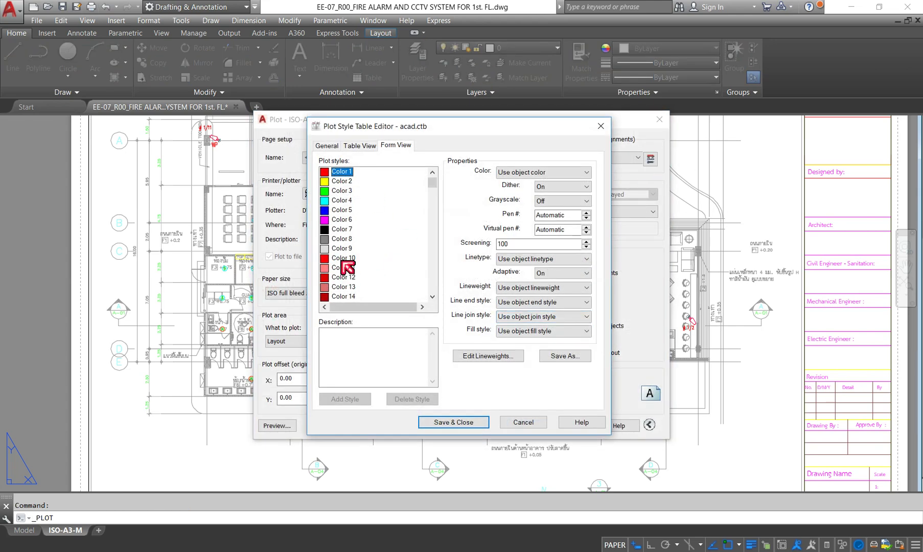
{"action": "scroll", "coordinate": [350, 254], "scroll_direction": "down", "scroll_amount": 10}
{"action": "scroll", "coordinate": [350, 253], "scroll_direction": "down", "scroll_amount": 10}
{"action": "scroll", "coordinate": [348, 252], "scroll_direction": "down", "scroll_amount": 15}
{"action": "scroll", "coordinate": [349, 253], "scroll_direction": "down", "scroll_amount": 11}
{"action": "scroll", "coordinate": [349, 252], "scroll_direction": "down", "scroll_amount": 10}
{"action": "scroll", "coordinate": [349, 253], "scroll_direction": "down", "scroll_amount": 12}
{"action": "scroll", "coordinate": [349, 252], "scroll_direction": "down", "scroll_amount": 12}
{"action": "scroll", "coordinate": [352, 261], "scroll_direction": "up", "scroll_amount": 3}
{"action": "scroll", "coordinate": [353, 261], "scroll_direction": "down", "scroll_amount": 3}
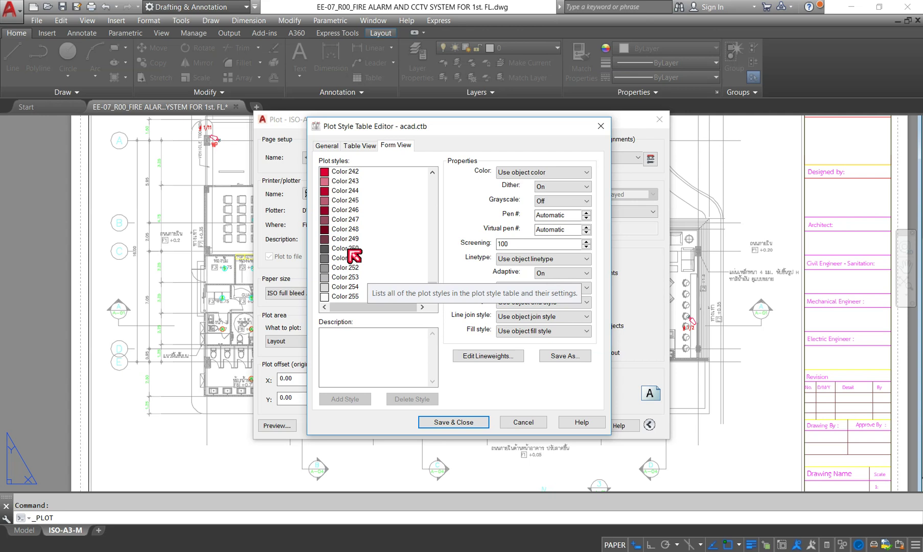
- Select plot styles Color 250 through Color 254 in Form View
{"action": "left_click", "coordinate": [349, 249]}
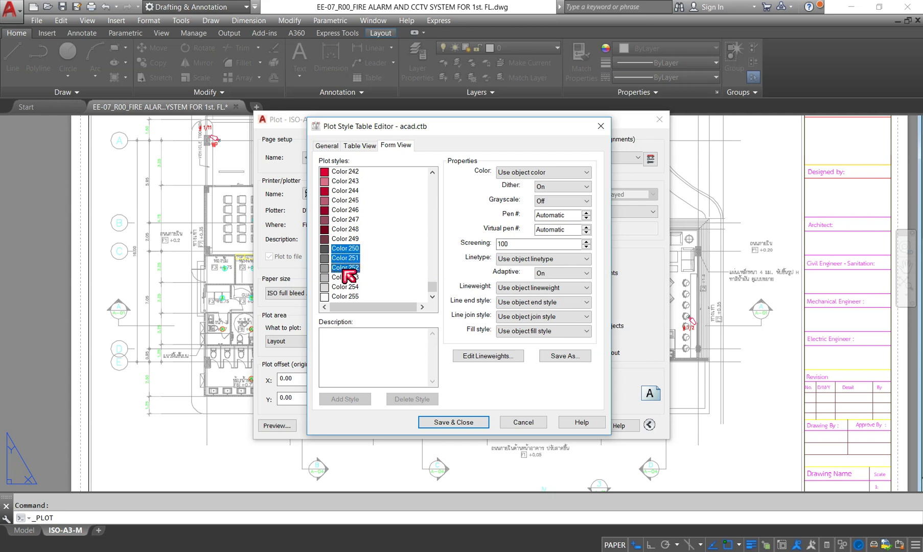
{"action": "mouse_move", "coordinate": [348, 283]}
{"action": "left_mouse_down"}
{"action": "mouse_move", "coordinate": [437, 295]}
{"action": "mouse_move", "coordinate": [437, 185]}
{"action": "left_mouse_up"}
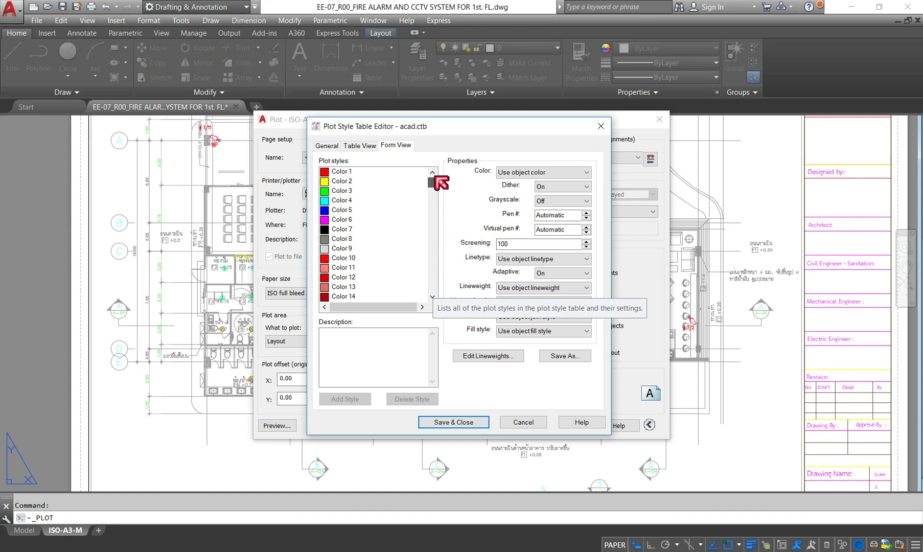
{"action": "left_click", "coordinate": [344, 242], "text": "shift"}
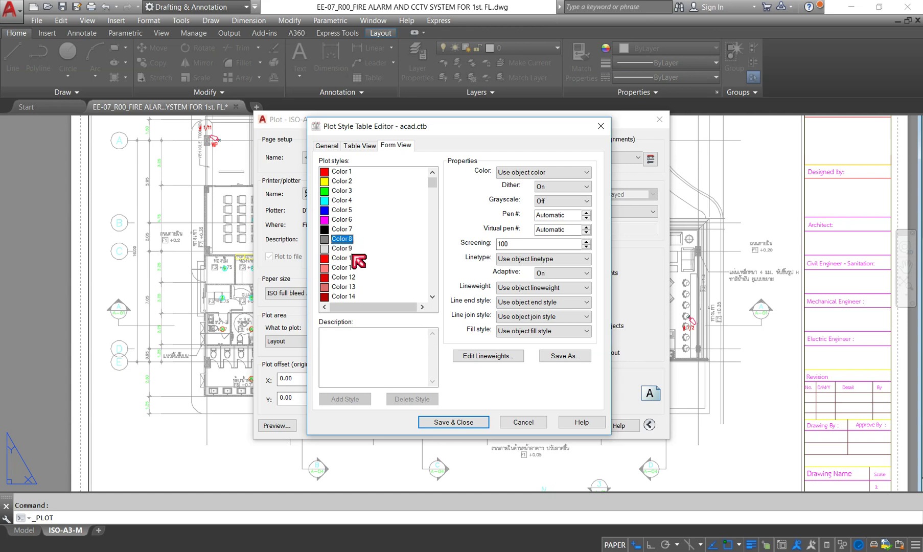
{"action": "left_click_drag", "start_coordinate": [433, 184], "coordinate": [443, 300]}
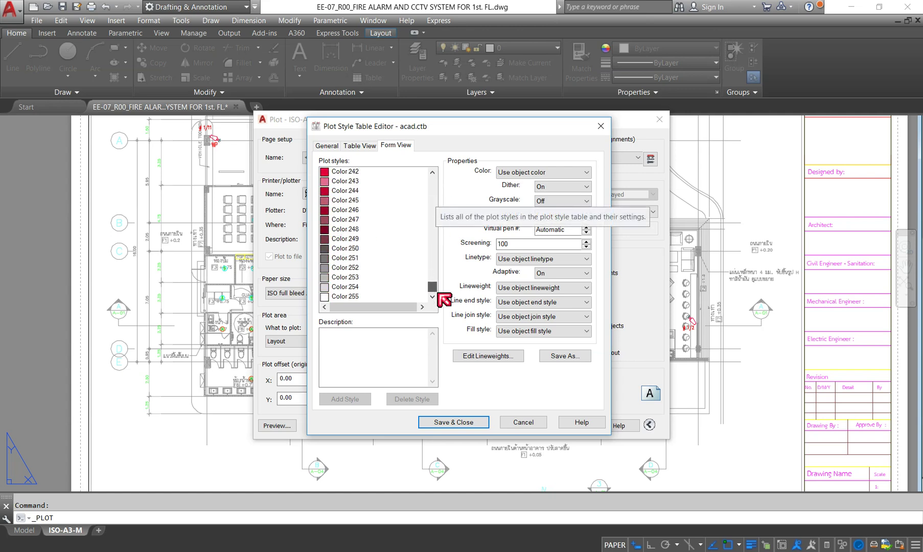
{"action": "left_click", "coordinate": [353, 249], "text": "shift"}
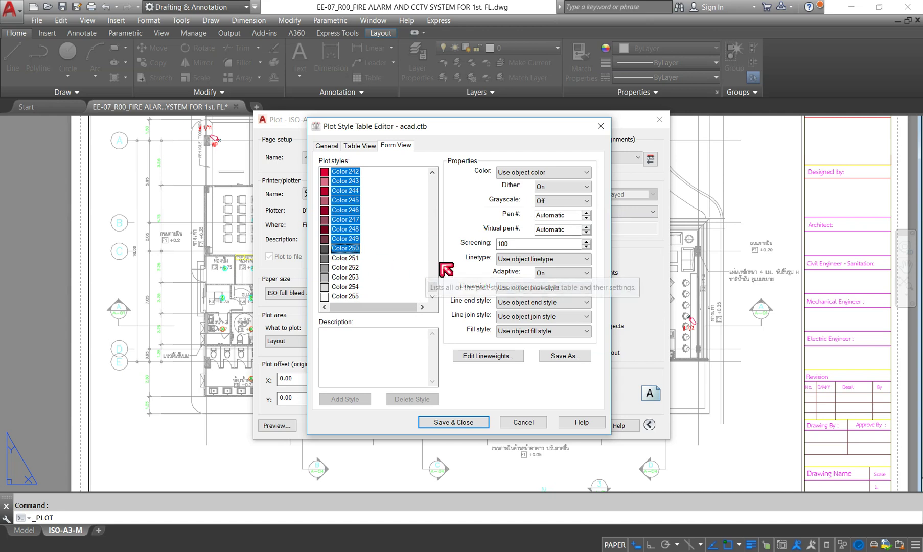
{"action": "left_click_drag", "start_coordinate": [432, 291], "coordinate": [433, 177]}
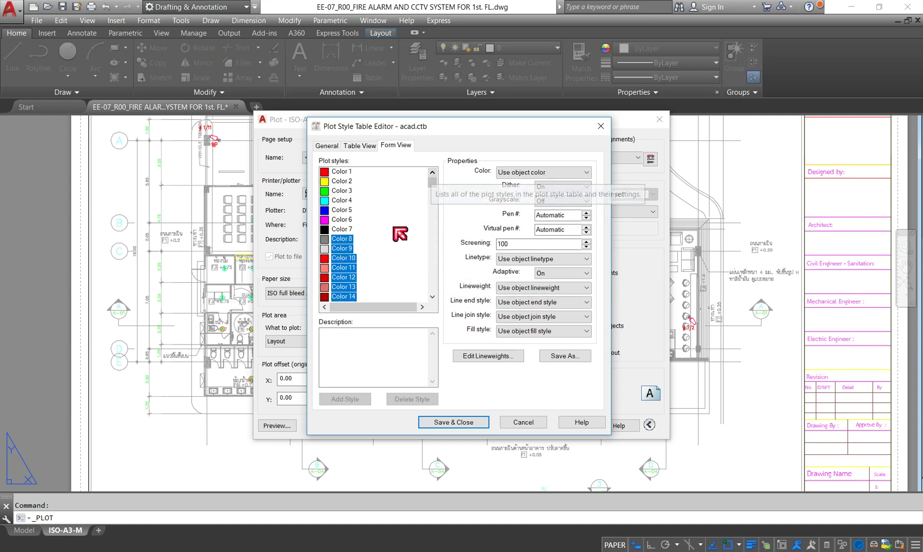
{"action": "left_click", "coordinate": [342, 229]}
{"action": "left_click", "coordinate": [343, 238]}
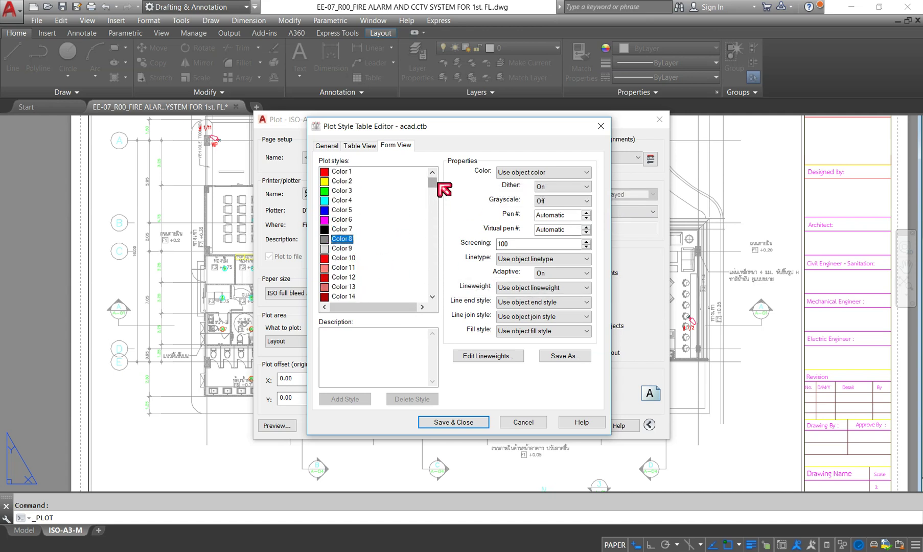
{"action": "left_click_drag", "start_coordinate": [433, 184], "coordinate": [438, 284]}
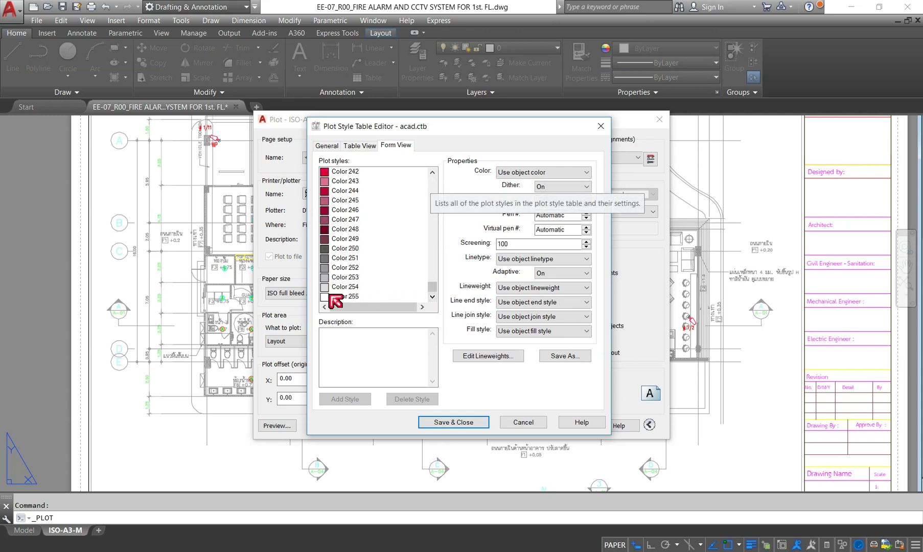
{"action": "left_click_drag", "start_coordinate": [355, 248], "coordinate": [348, 288]}
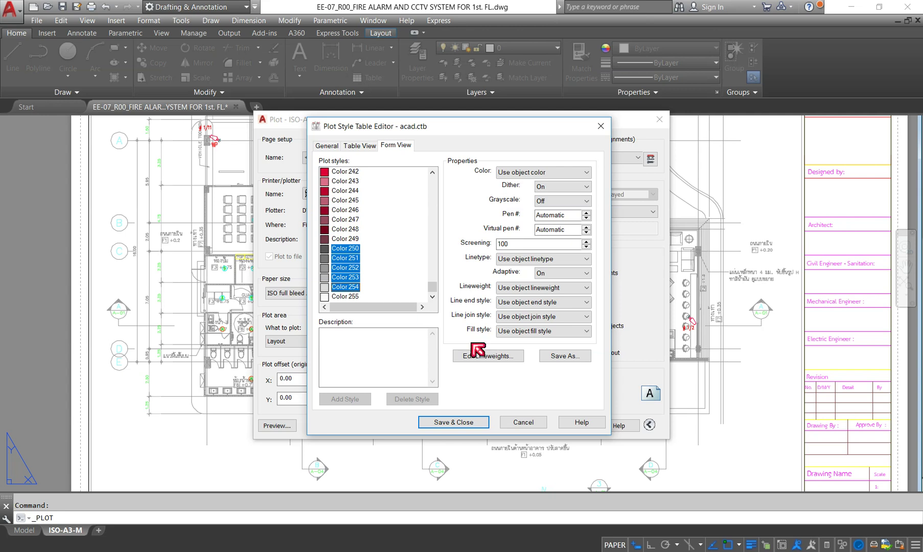
- Give them a 0.0000 mm lineweight, save the table, and preview the sheet
{"action": "left_click", "coordinate": [586, 288]}
{"action": "left_click", "coordinate": [555, 310]}
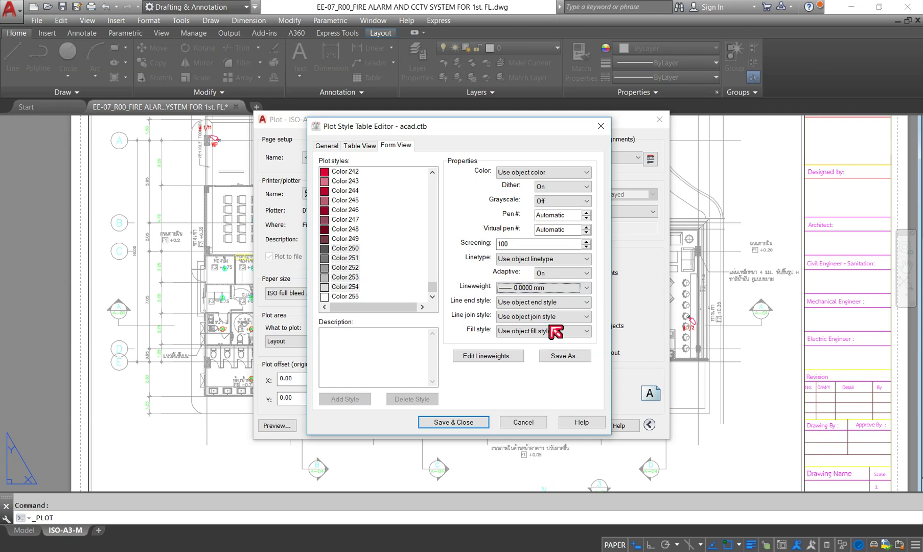
{"action": "left_click", "coordinate": [470, 424]}
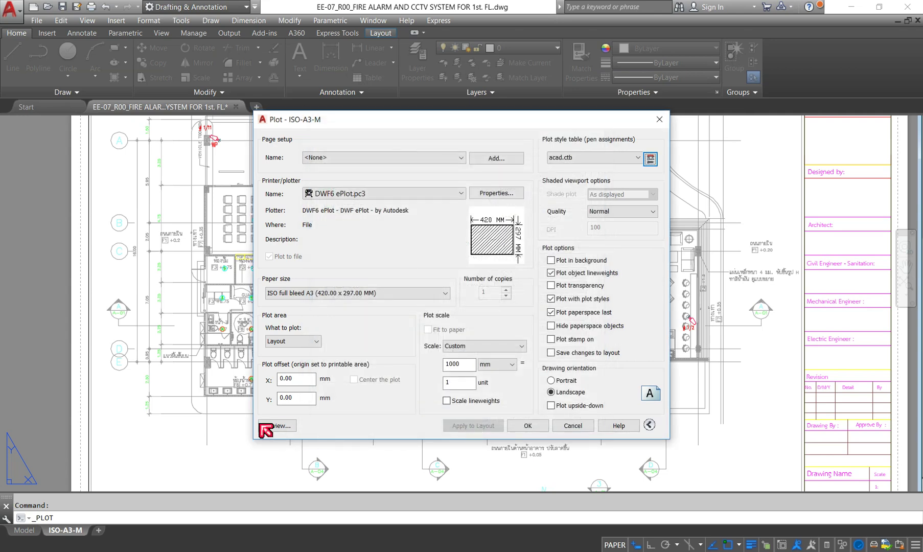
{"action": "left_click", "coordinate": [285, 427]}
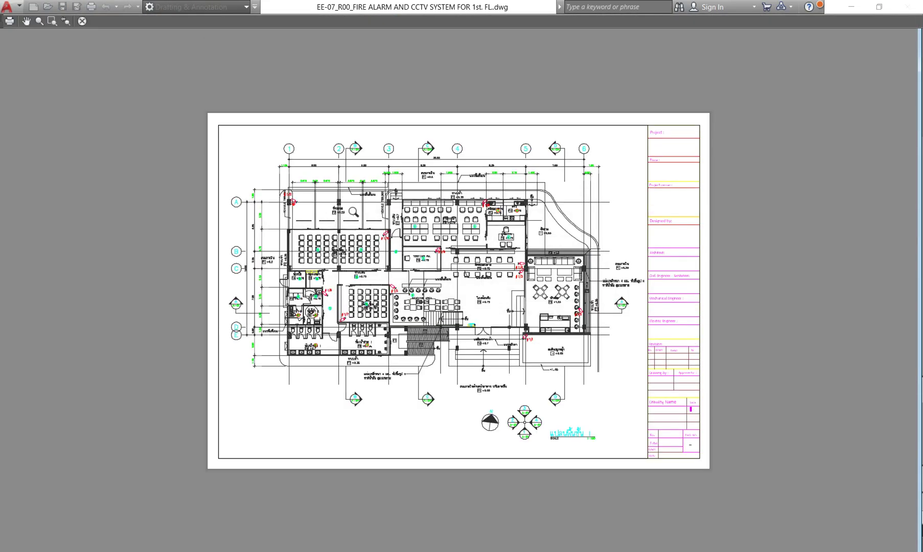
{"action": "scroll", "coordinate": [419, 259], "scroll_direction": "up", "scroll_amount": 10}
{"action": "middle_click_drag", "start_coordinate": [380, 363], "coordinate": [309, 323]}
{"action": "scroll", "coordinate": [301, 292], "scroll_direction": "up", "scroll_amount": 5}
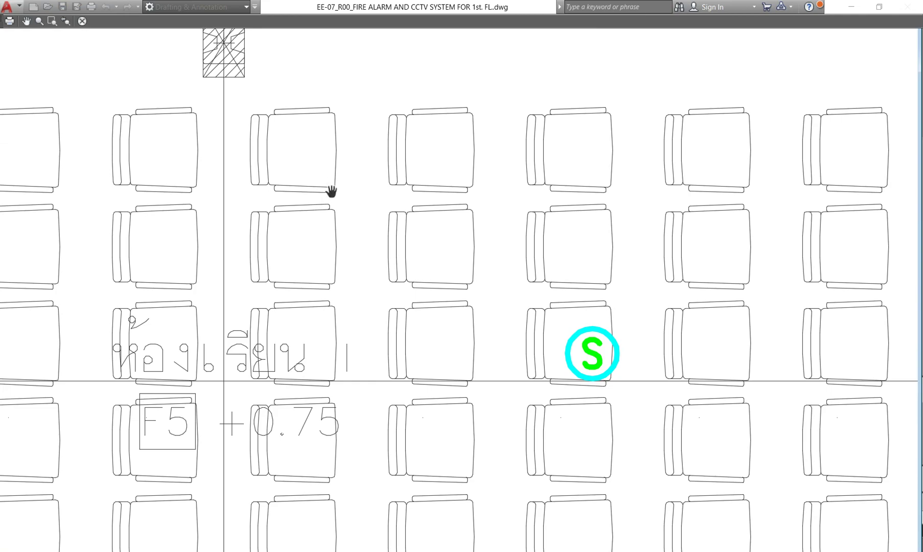
{"action": "scroll", "coordinate": [331, 188], "scroll_direction": "down", "scroll_amount": 10}
{"action": "scroll", "coordinate": [292, 304], "scroll_direction": "up", "scroll_amount": 10}
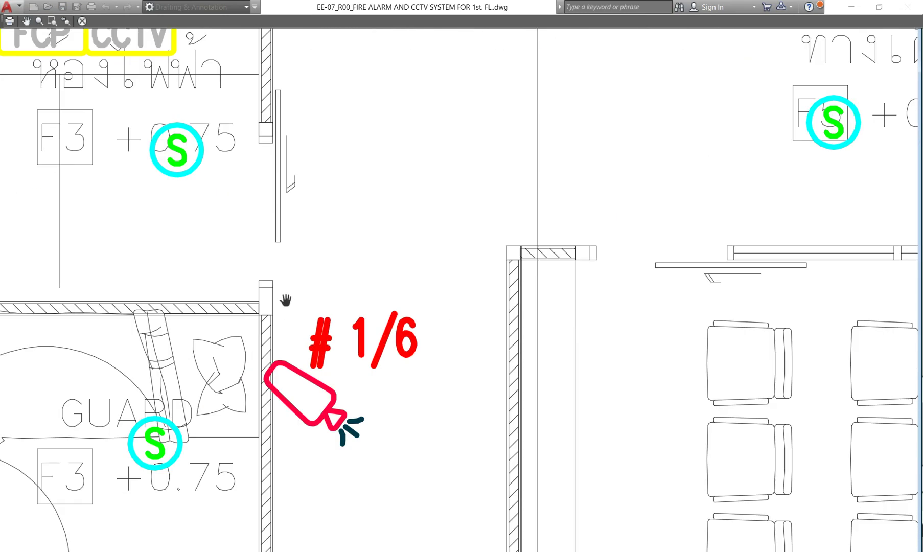
{"action": "scroll", "coordinate": [321, 276], "scroll_direction": "down", "scroll_amount": 5}
{"action": "scroll", "coordinate": [277, 176], "scroll_direction": "up", "scroll_amount": 6}
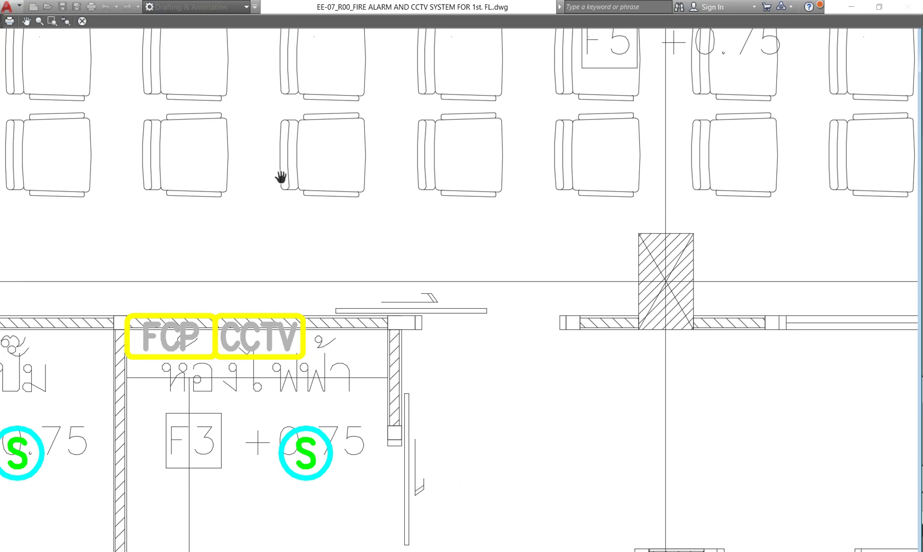
{"action": "scroll", "coordinate": [352, 164], "scroll_direction": "down", "scroll_amount": 6}
{"action": "scroll", "coordinate": [451, 212], "scroll_direction": "up", "scroll_amount": 1}
{"action": "scroll", "coordinate": [378, 119], "scroll_direction": "up", "scroll_amount": 5}
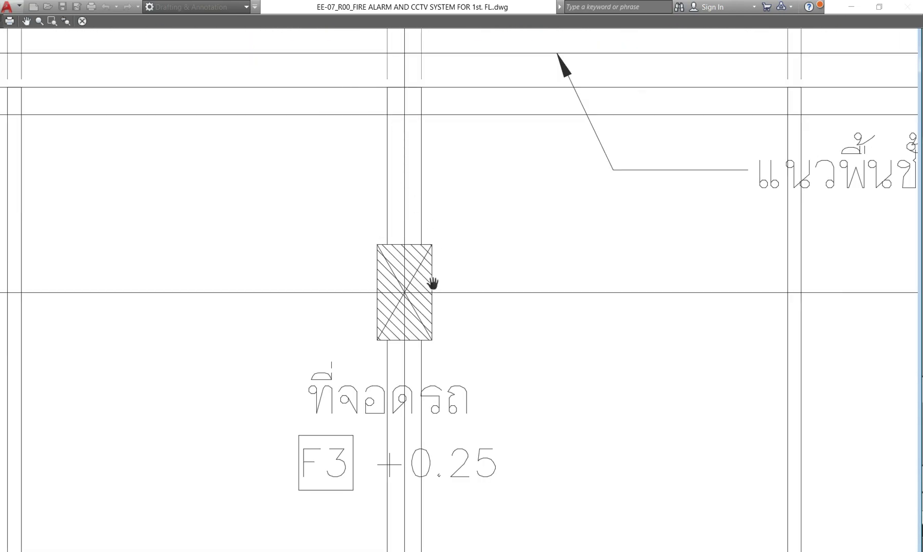
{"action": "scroll", "coordinate": [431, 285], "scroll_direction": "down", "scroll_amount": 4}
{"action": "scroll", "coordinate": [86, 275], "scroll_direction": "up", "scroll_amount": 4}
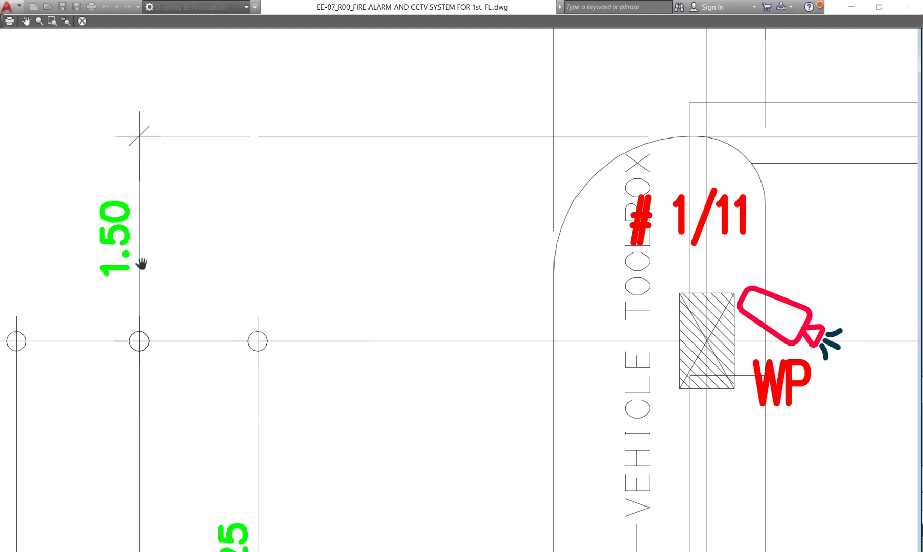
{"action": "scroll", "coordinate": [141, 264], "scroll_direction": "down", "scroll_amount": 5}
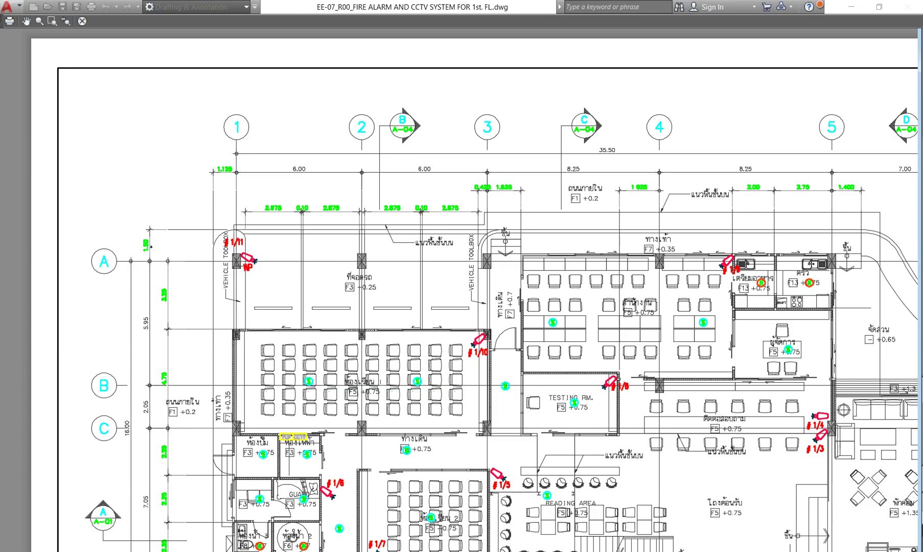
{"action": "scroll", "coordinate": [95, 283], "scroll_direction": "up", "scroll_amount": 5}
{"action": "scroll", "coordinate": [223, 222], "scroll_direction": "down", "scroll_amount": 3}
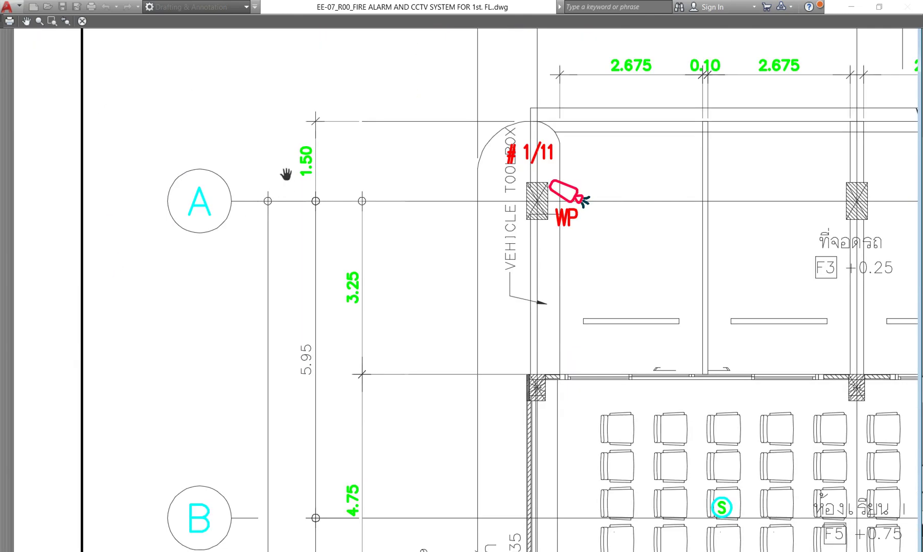
{"action": "scroll", "coordinate": [303, 166], "scroll_direction": "up", "scroll_amount": 2}
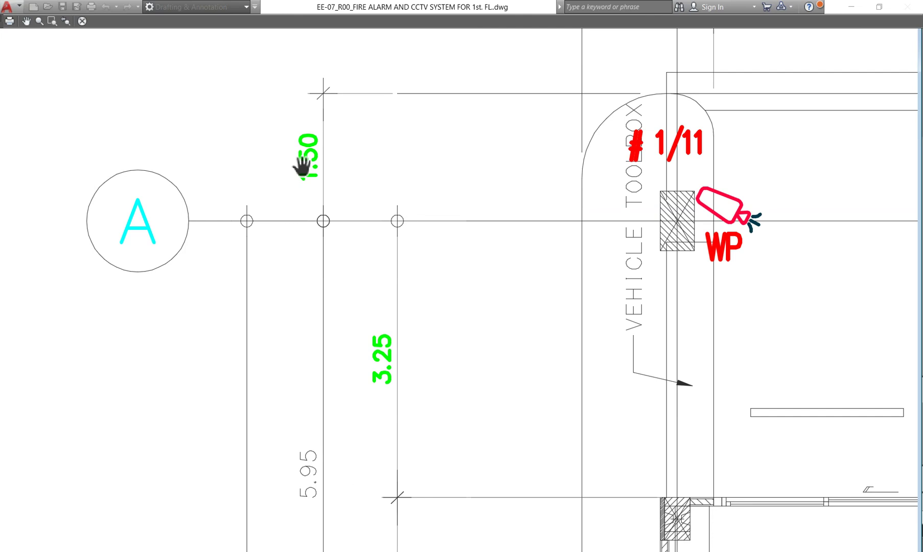
{"action": "scroll", "coordinate": [476, 344], "scroll_direction": "down", "scroll_amount": 6}
{"action": "scroll", "coordinate": [489, 349], "scroll_direction": "up", "scroll_amount": 1}
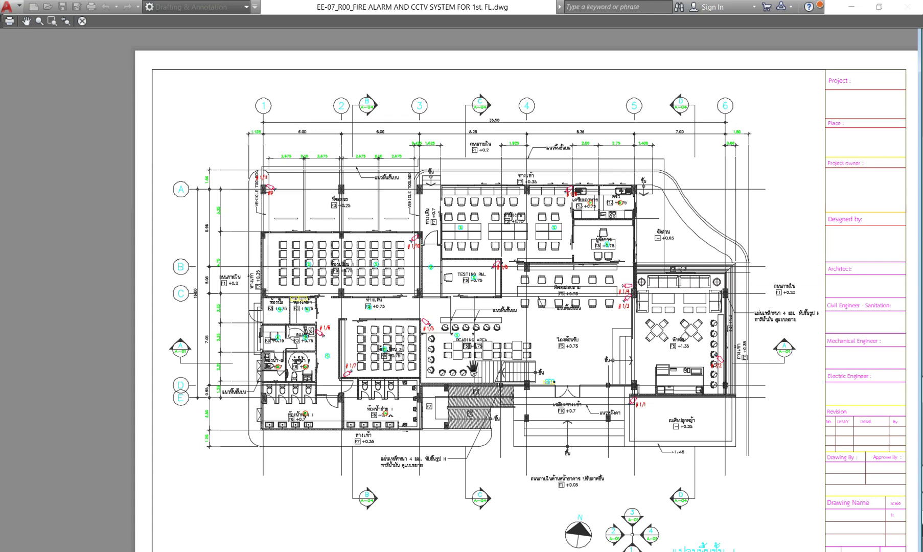
{"action": "scroll", "coordinate": [362, 305], "scroll_direction": "up", "scroll_amount": 4}
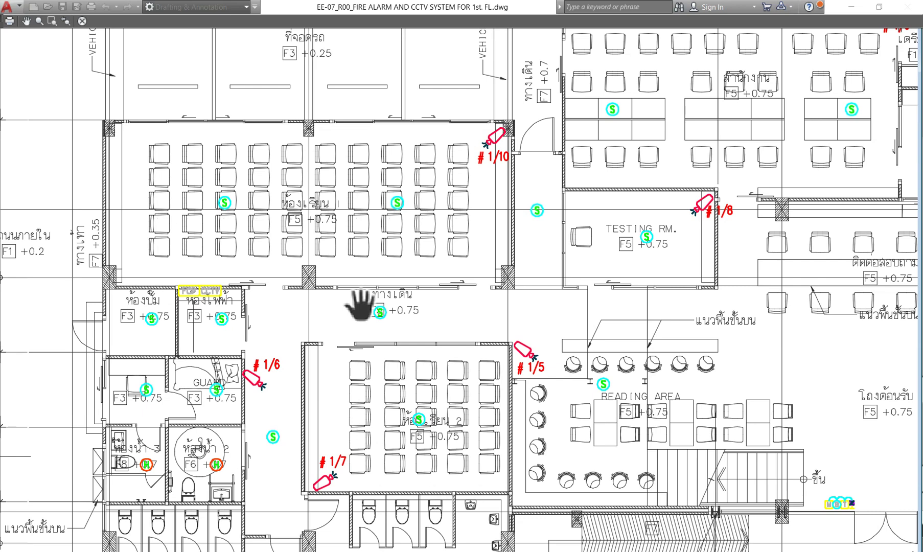
- Leave the preview, reopen acad.ctb, and select all plot styles through Color 255
{"action": "right_click", "coordinate": [420, 301]}
{"action": "left_click", "coordinate": [434, 304]}
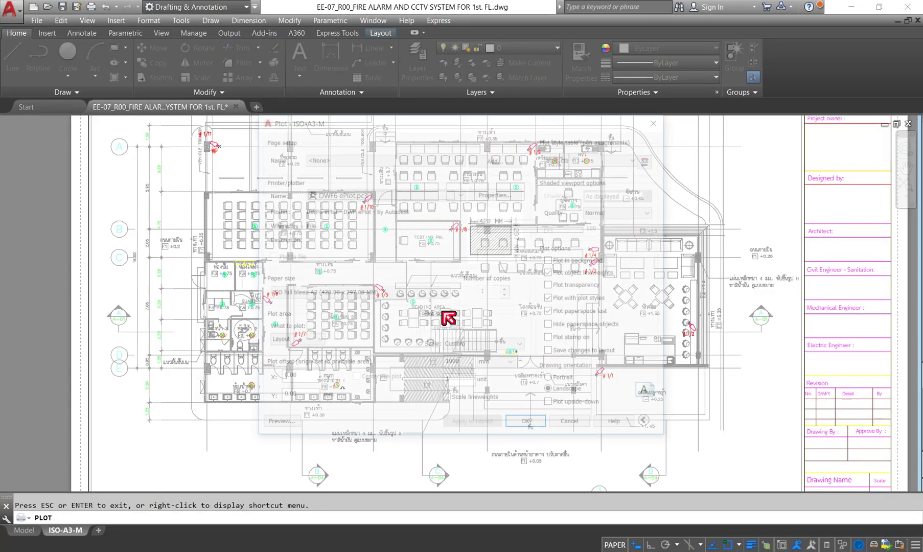
{"action": "left_click", "coordinate": [650, 158]}
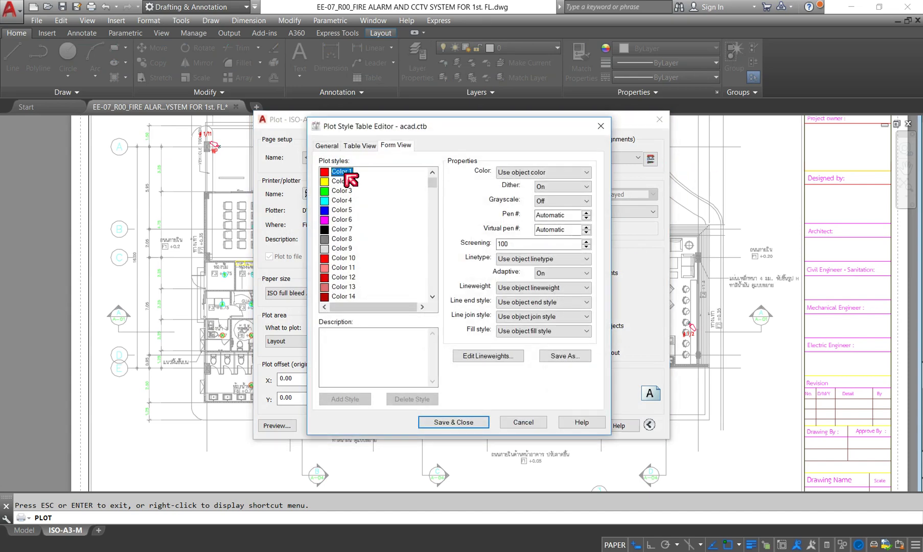
{"action": "left_click_drag", "start_coordinate": [432, 183], "coordinate": [435, 307]}
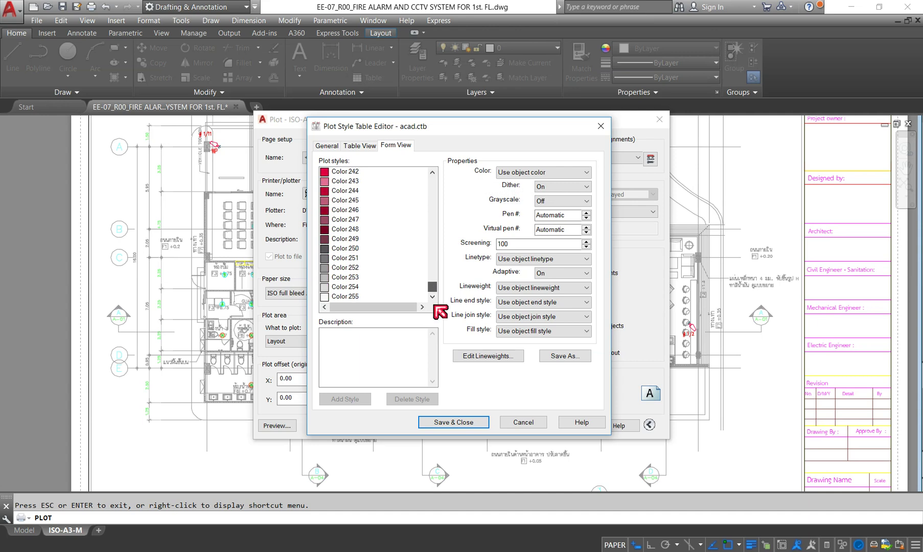
{"action": "left_click", "coordinate": [353, 298], "text": "shift"}
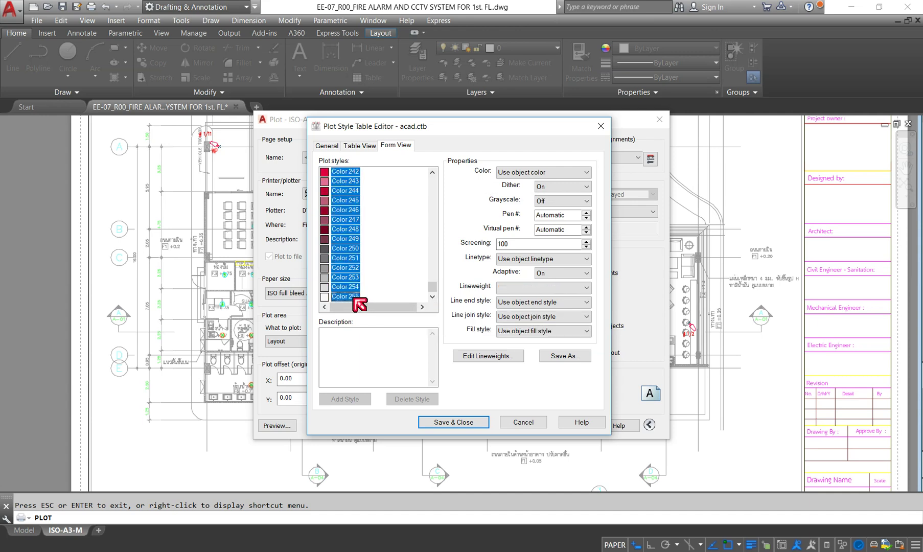
- Set their plot colour to Index Color 8, save the table, and preview again
{"action": "left_click", "coordinate": [583, 174]}
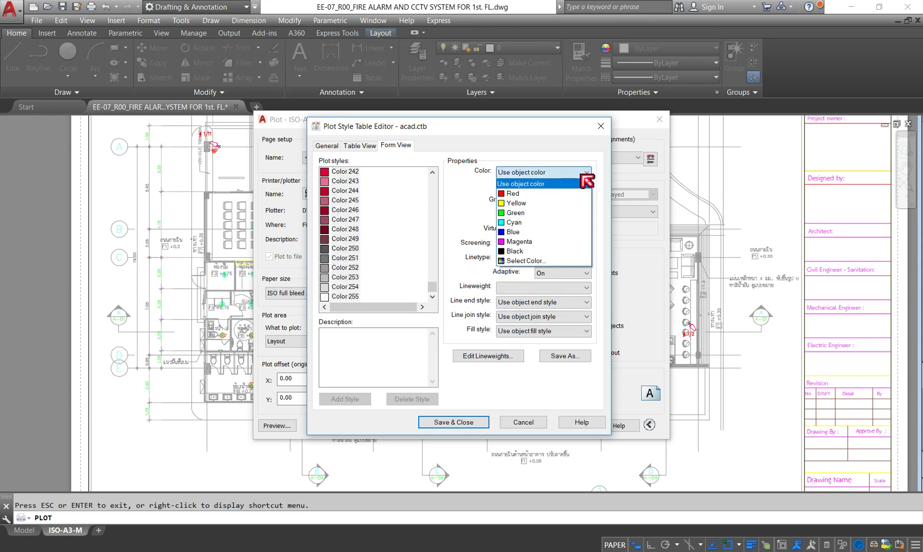
{"action": "left_click", "coordinate": [538, 262]}
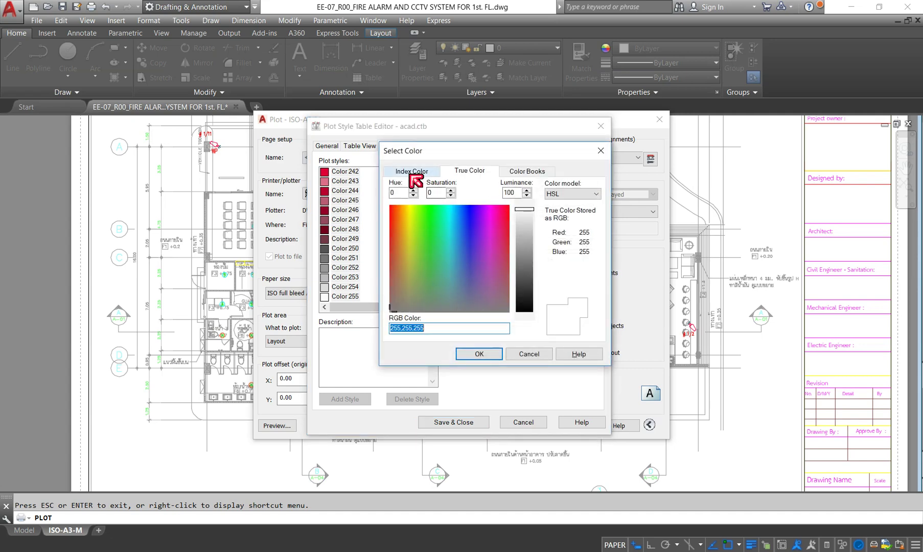
{"action": "left_click", "coordinate": [411, 171]}
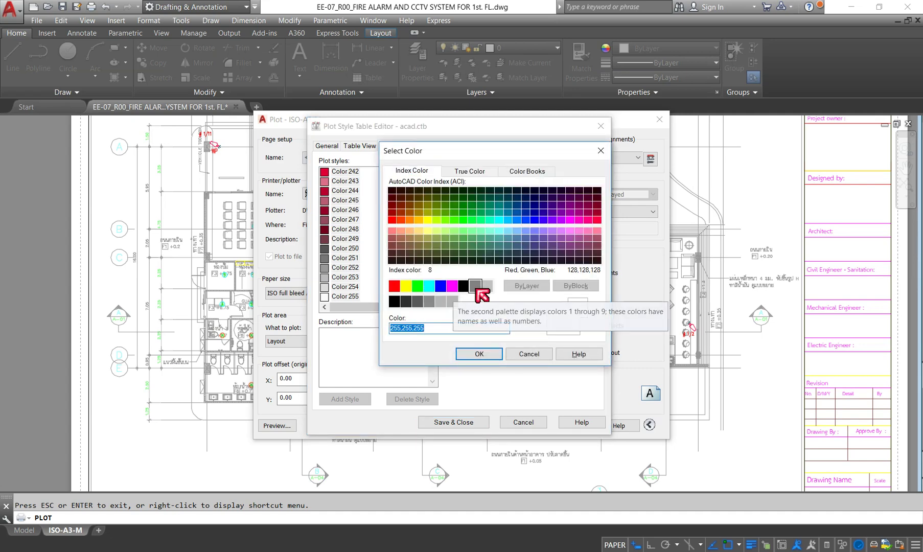
{"action": "left_click", "coordinate": [475, 286]}
{"action": "left_click", "coordinate": [483, 353]}
{"action": "left_click", "coordinate": [471, 423]}
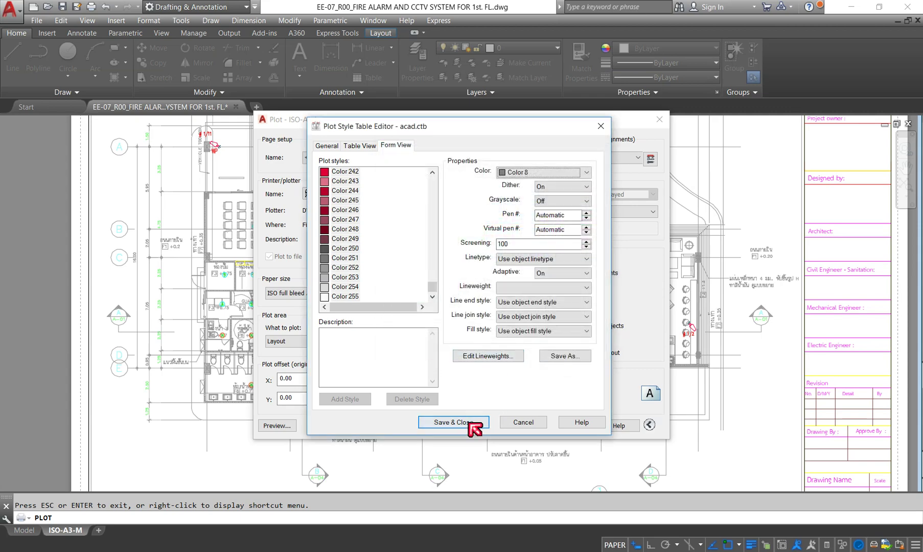
{"action": "left_click", "coordinate": [281, 426]}
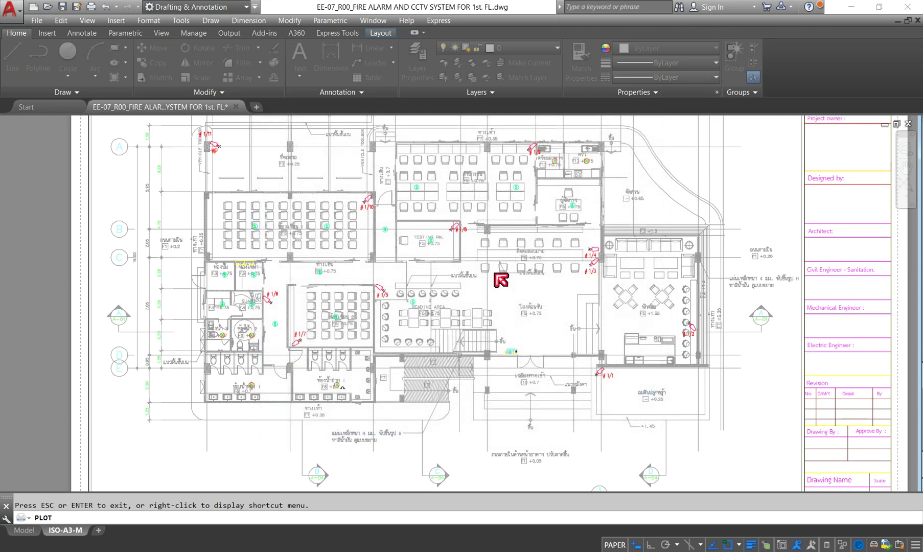
- Zoom around the A3 plot preview to check the sheet before plotting
{"action": "scroll", "coordinate": [415, 215], "scroll_direction": "up", "scroll_amount": 10}
{"action": "scroll", "coordinate": [414, 219], "scroll_direction": "down", "scroll_amount": 4}
{"action": "scroll", "coordinate": [332, 240], "scroll_direction": "down", "scroll_amount": 3}
{"action": "scroll", "coordinate": [249, 231], "scroll_direction": "up", "scroll_amount": 7}
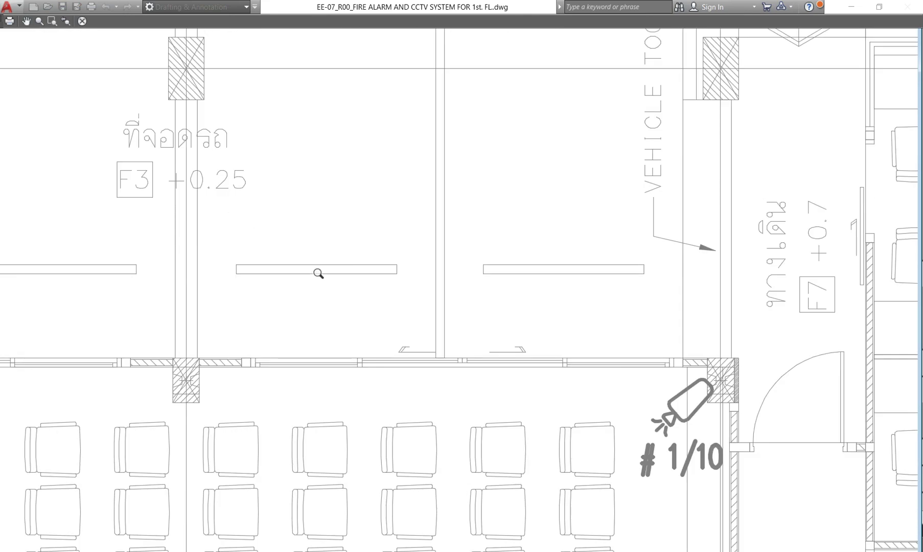
{"action": "scroll", "coordinate": [318, 273], "scroll_direction": "down", "scroll_amount": 3}
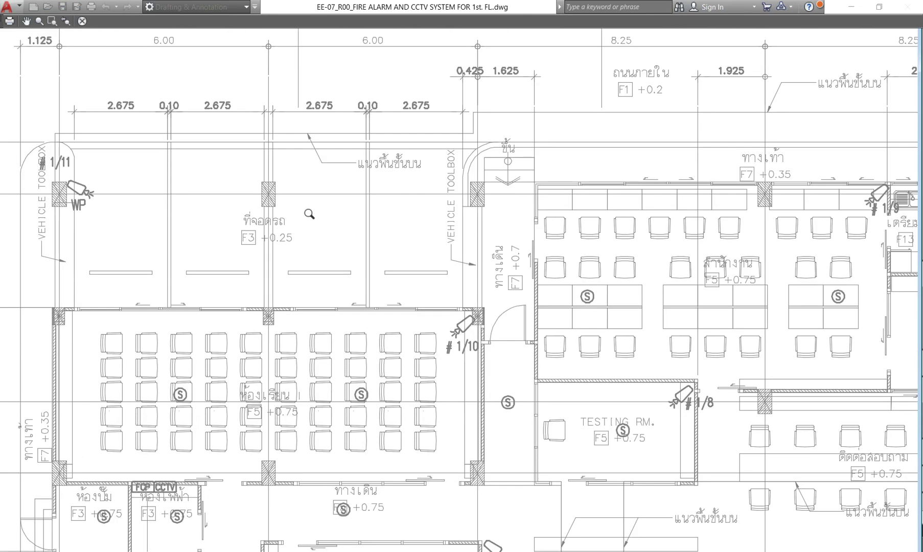
{"action": "scroll", "coordinate": [309, 214], "scroll_direction": "down", "scroll_amount": 2}
{"action": "scroll", "coordinate": [310, 215], "scroll_direction": "down", "scroll_amount": 8}
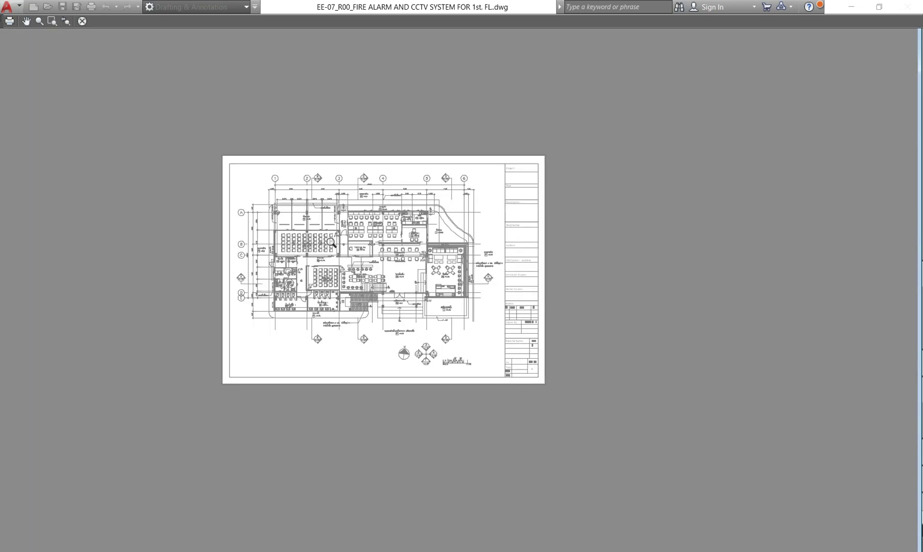
{"action": "scroll", "coordinate": [316, 234], "scroll_direction": "up", "scroll_amount": 8}
{"action": "scroll", "coordinate": [310, 232], "scroll_direction": "down", "scroll_amount": 2}
{"action": "scroll", "coordinate": [317, 237], "scroll_direction": "down", "scroll_amount": 6}
- Plot the ISO-A3-M layout to a DWF file, then reopen the acad.ctb plot style table
{"action": "right_click", "coordinate": [532, 200]}
{"action": "left_click", "coordinate": [556, 218]}
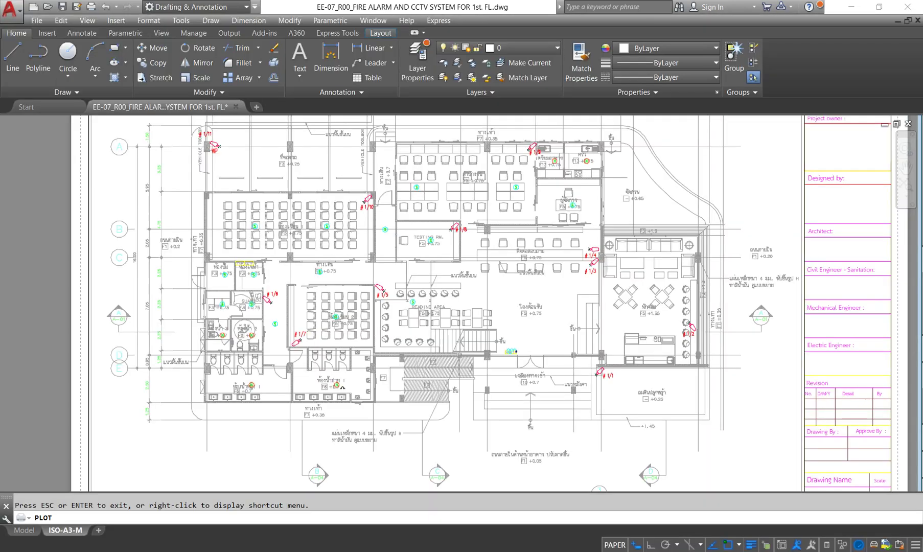
{"action": "left_click", "coordinate": [657, 134]}
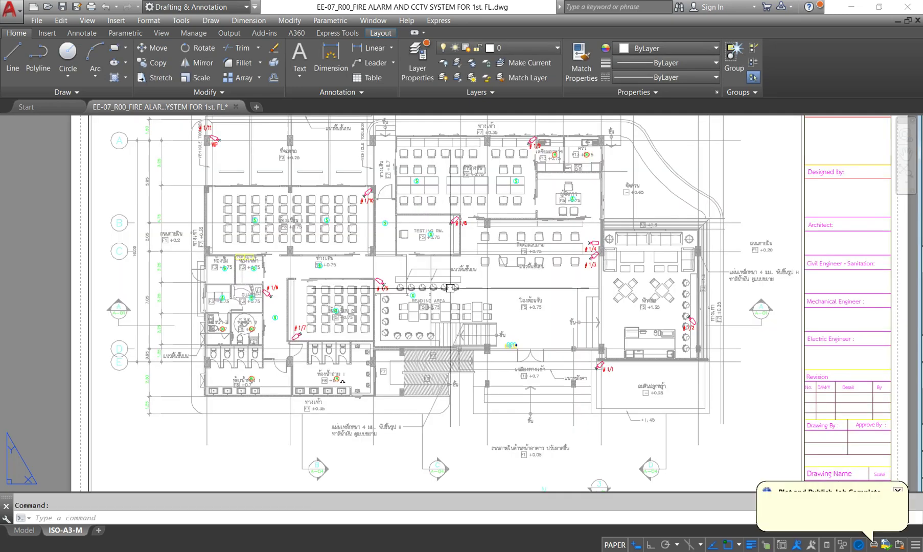
{"action": "left_click", "coordinate": [897, 492]}
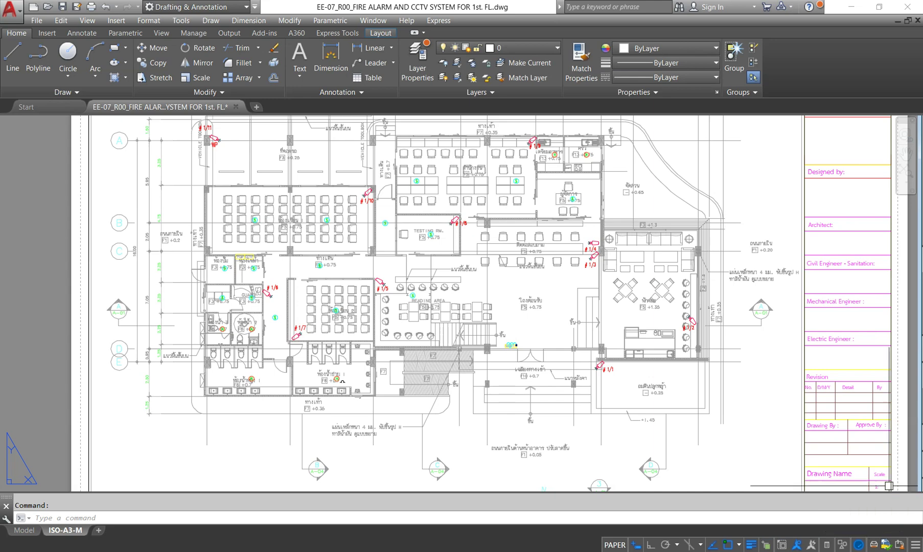
{"action": "left_click", "coordinate": [93, 8]}
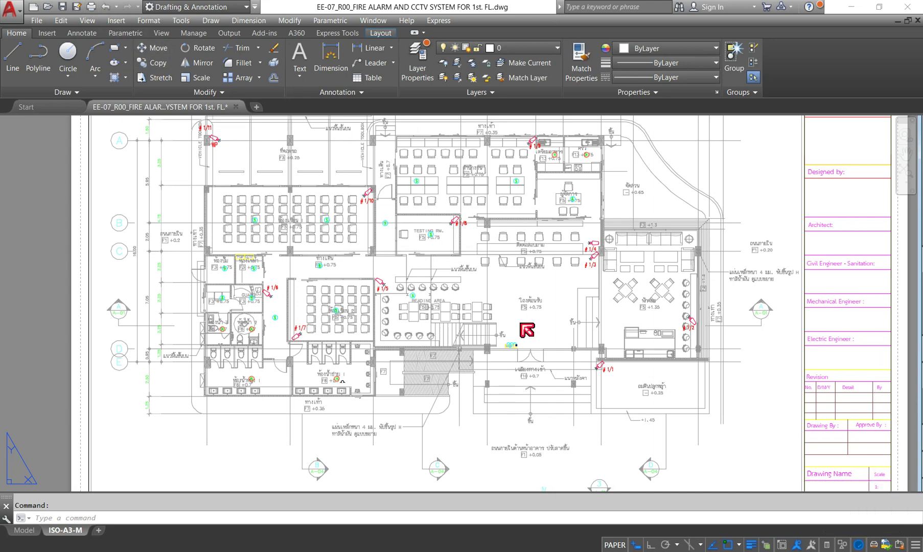
{"action": "left_click", "coordinate": [649, 158]}
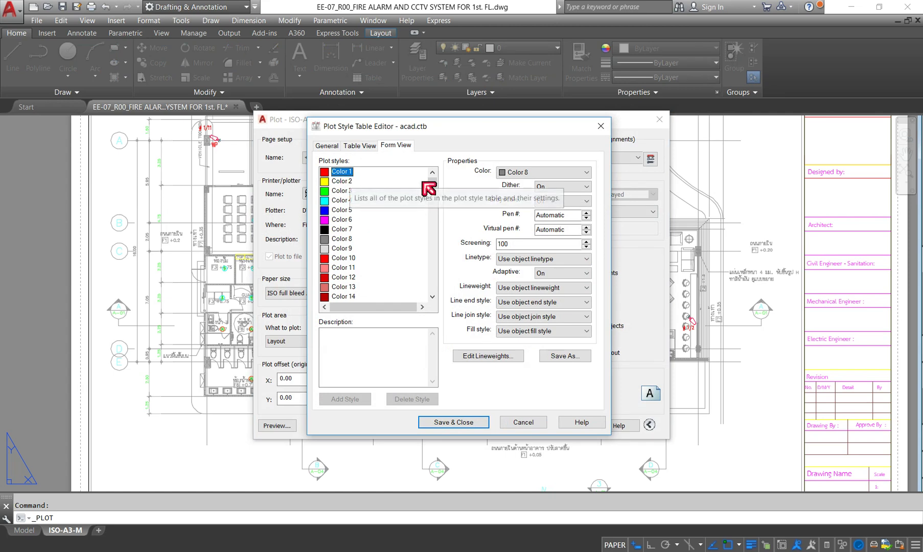
- Give acad.ctb styles Color 1 to Color 255 a 0.0000 mm lineweight and save the table
{"action": "left_click_drag", "start_coordinate": [433, 183], "coordinate": [434, 287]}
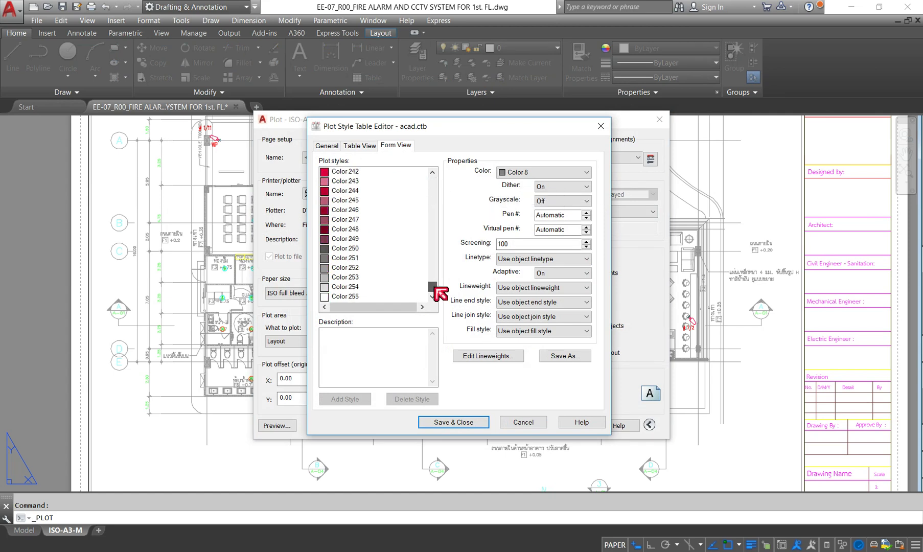
{"action": "left_click", "coordinate": [351, 297], "text": "shift"}
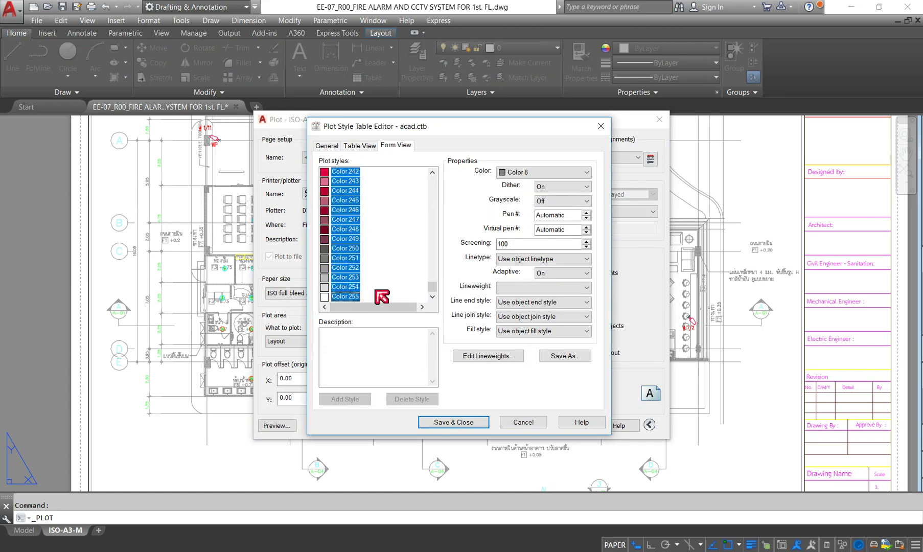
{"action": "left_click", "coordinate": [586, 288]}
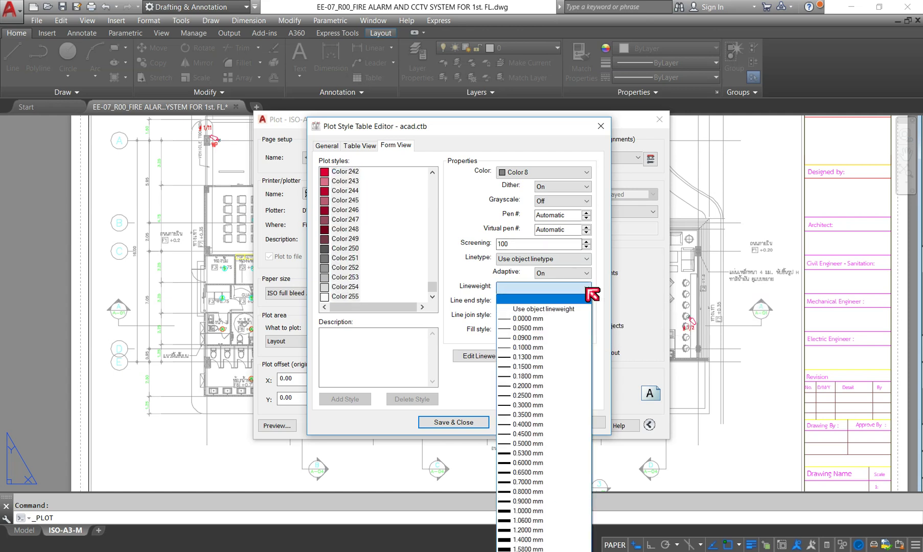
{"action": "left_click", "coordinate": [544, 321]}
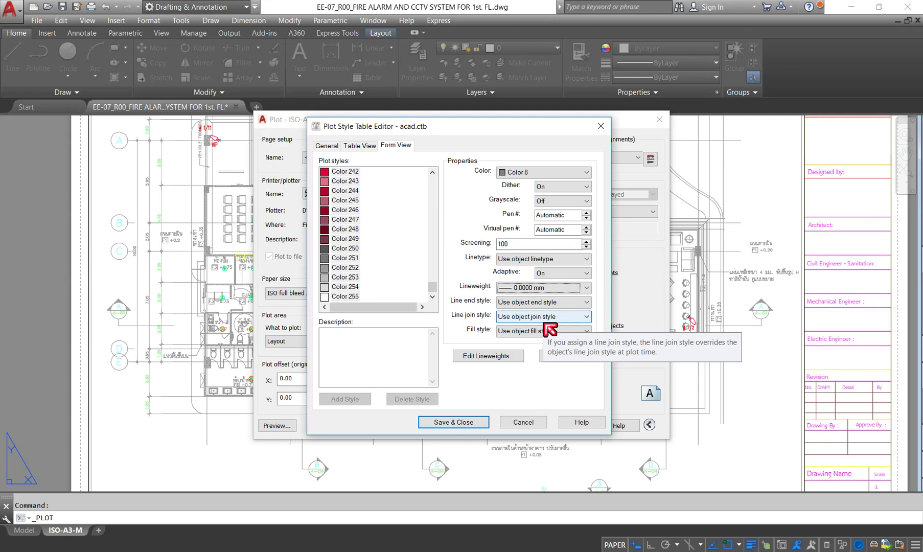
{"action": "left_click", "coordinate": [443, 422]}
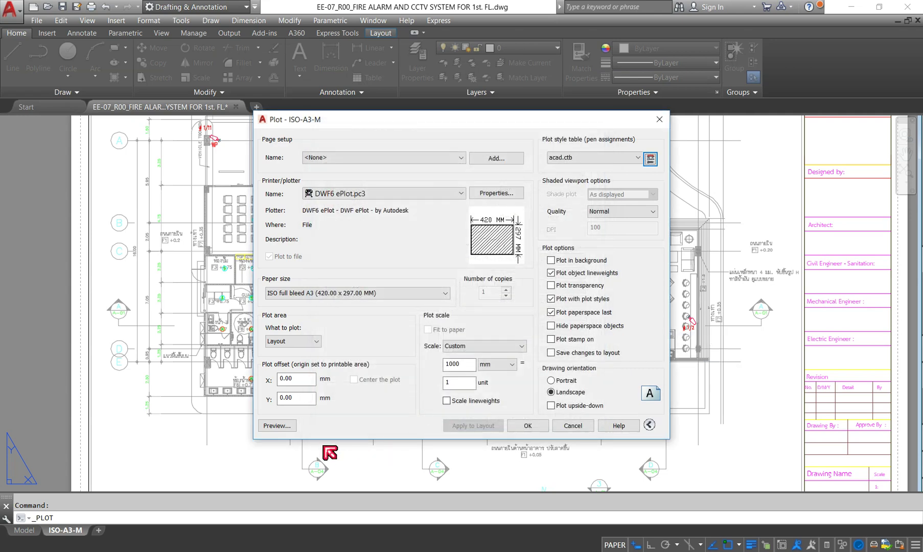
{"action": "left_click", "coordinate": [278, 426]}
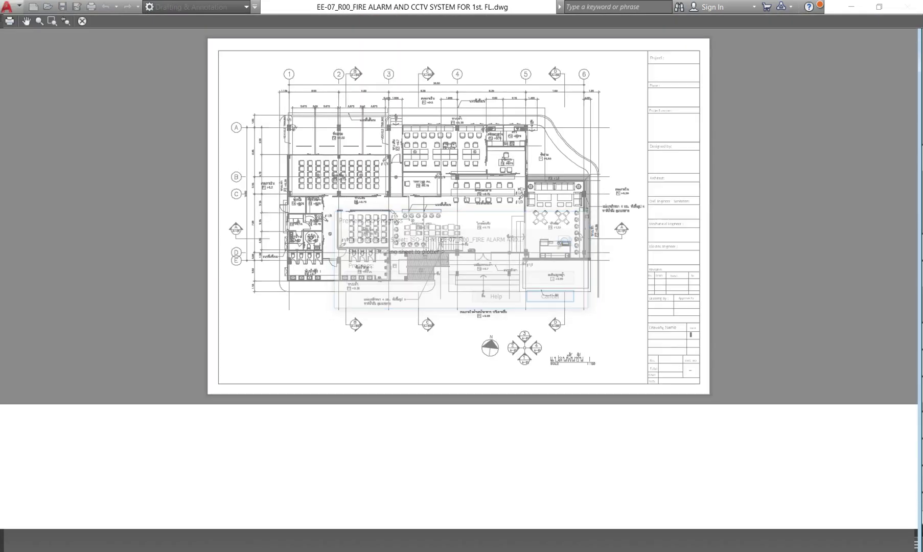
- Zoom around the preview of the A3 sheet, now plotting in thin grey lines
{"action": "scroll", "coordinate": [317, 266], "scroll_direction": "up", "scroll_amount": 8}
{"action": "scroll", "coordinate": [366, 297], "scroll_direction": "down", "scroll_amount": 4}
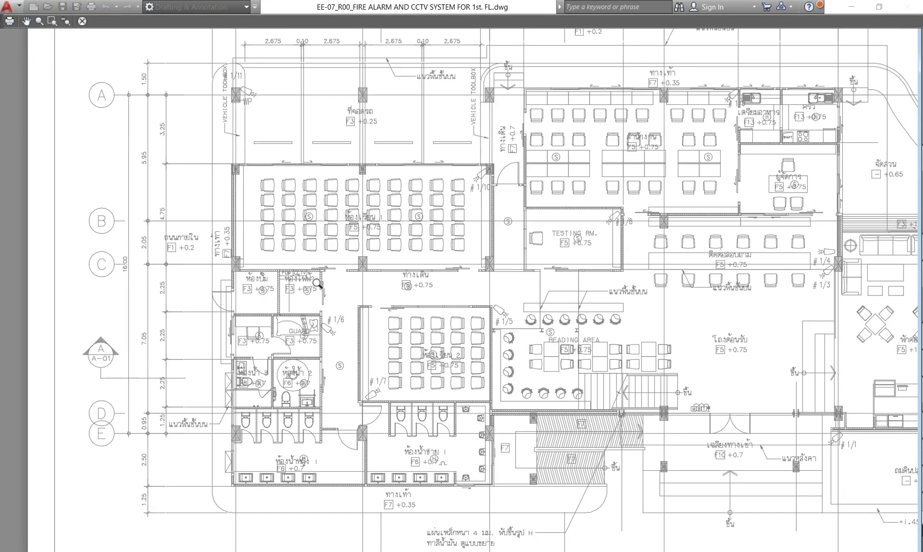
{"action": "scroll", "coordinate": [358, 328], "scroll_direction": "up", "scroll_amount": 3}
{"action": "scroll", "coordinate": [371, 332], "scroll_direction": "up", "scroll_amount": 1}
{"action": "scroll", "coordinate": [368, 314], "scroll_direction": "up", "scroll_amount": 4}
{"action": "scroll", "coordinate": [358, 278], "scroll_direction": "down", "scroll_amount": 6}
{"action": "scroll", "coordinate": [297, 266], "scroll_direction": "down", "scroll_amount": 4}
{"action": "scroll", "coordinate": [311, 261], "scroll_direction": "up", "scroll_amount": 10}
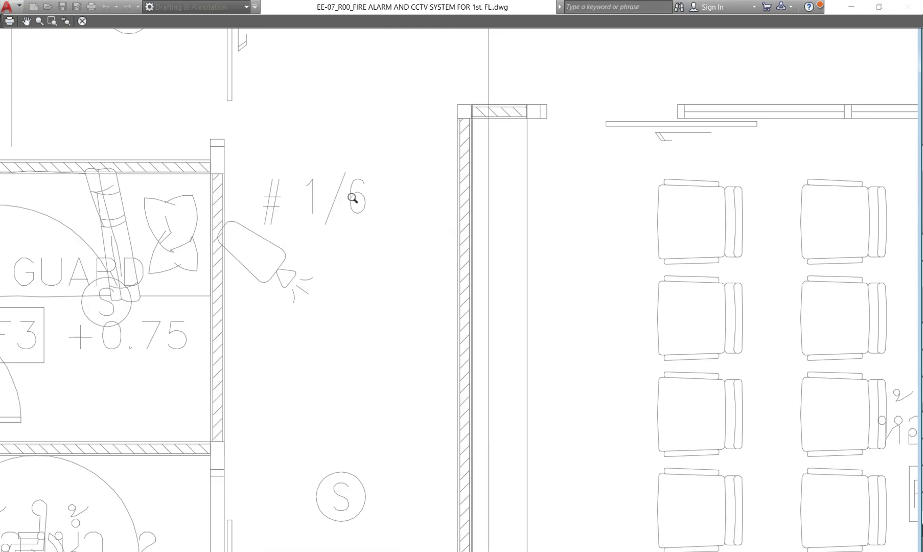
{"action": "scroll", "coordinate": [353, 198], "scroll_direction": "down", "scroll_amount": 8}
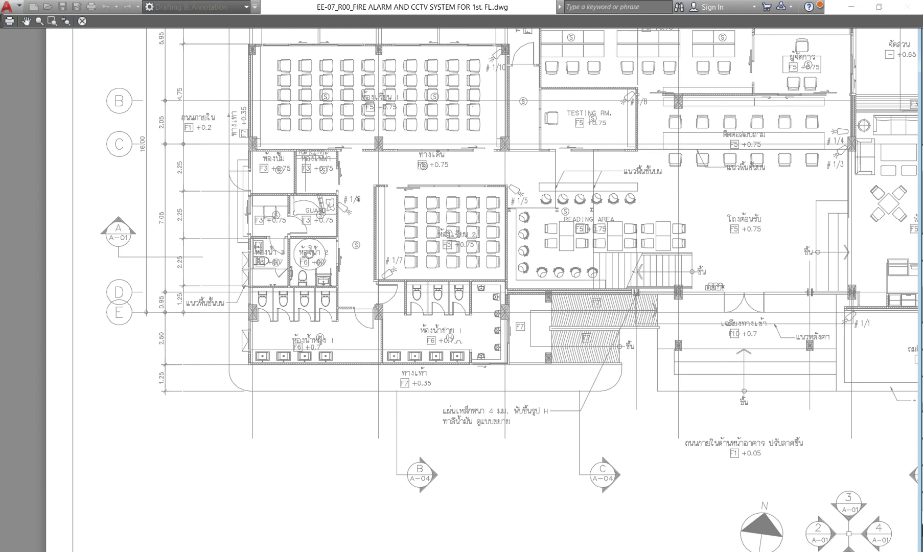
{"action": "scroll", "coordinate": [357, 199], "scroll_direction": "down", "scroll_amount": 2}
{"action": "scroll", "coordinate": [352, 205], "scroll_direction": "down", "scroll_amount": 4}
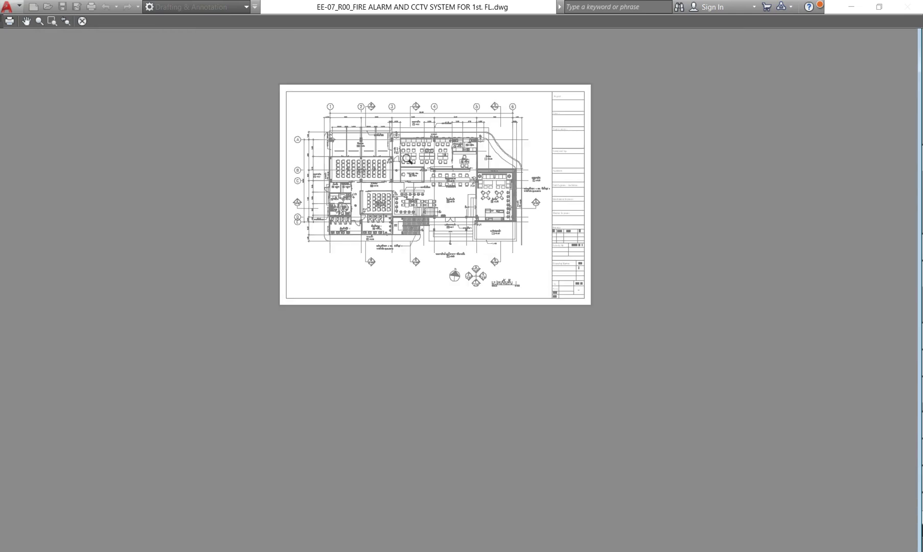
{"action": "scroll", "coordinate": [409, 164], "scroll_direction": "up", "scroll_amount": 4}
{"action": "right_click", "coordinate": [446, 199]}
- Set every acad.ctb plot style to Use object color and Use object lineweight, and save
{"action": "left_click", "coordinate": [468, 205]}
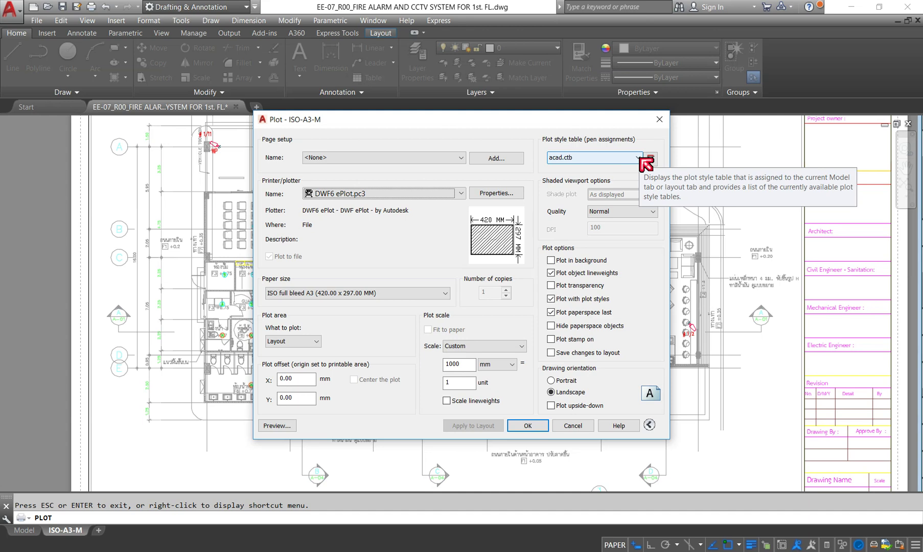
{"action": "left_click", "coordinate": [650, 159]}
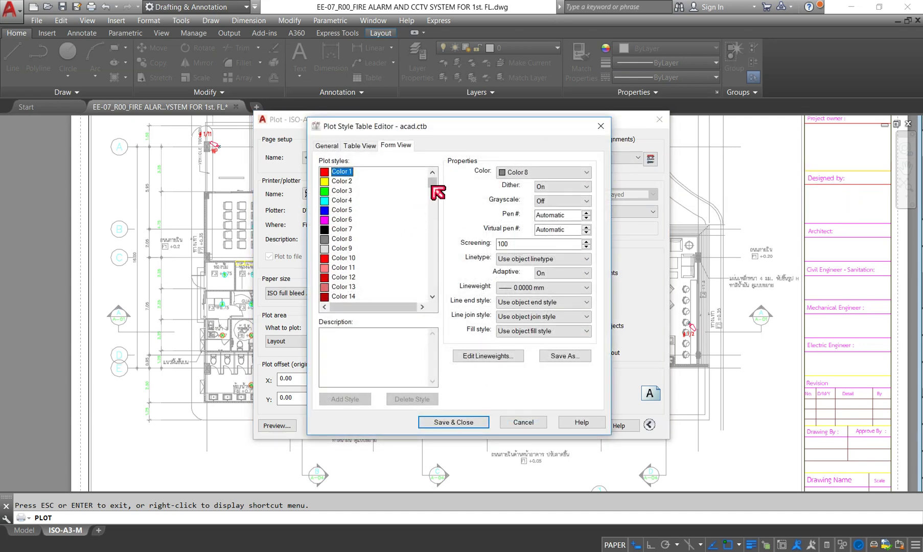
{"action": "left_click_drag", "start_coordinate": [432, 183], "coordinate": [431, 289]}
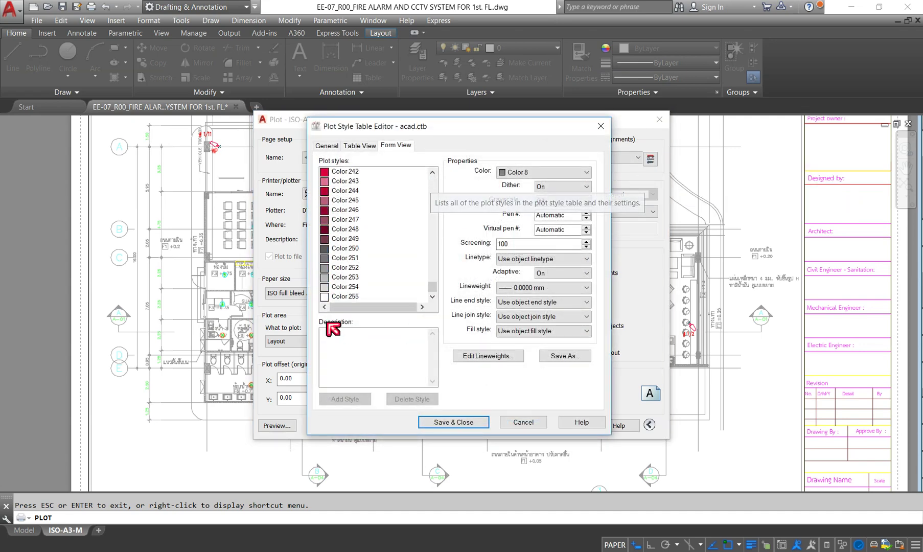
{"action": "left_click", "coordinate": [351, 304], "text": "shift"}
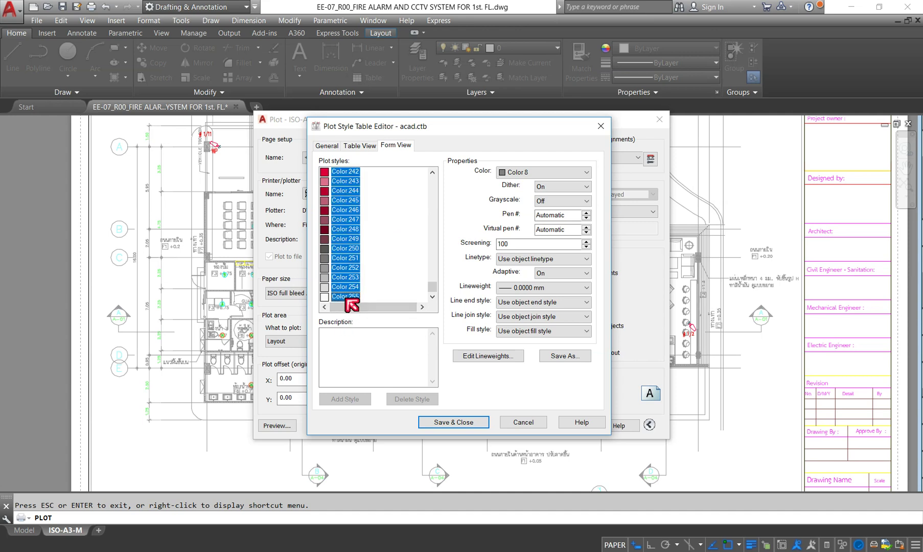
{"action": "left_click", "coordinate": [562, 172]}
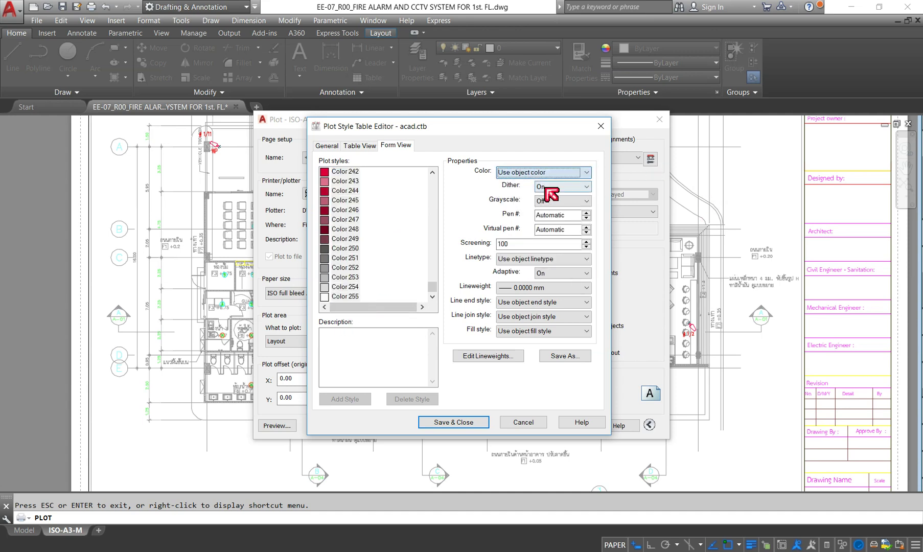
{"action": "left_click", "coordinate": [581, 290]}
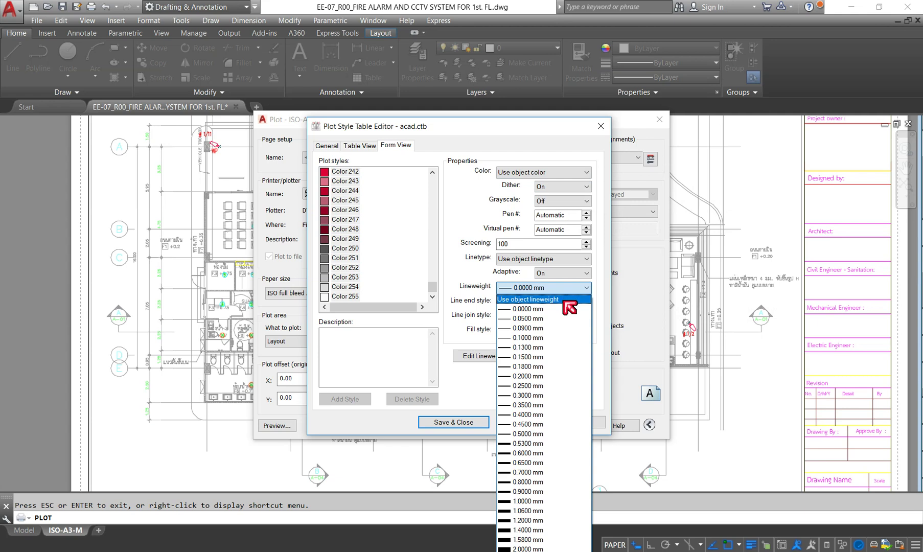
{"action": "left_click", "coordinate": [563, 299]}
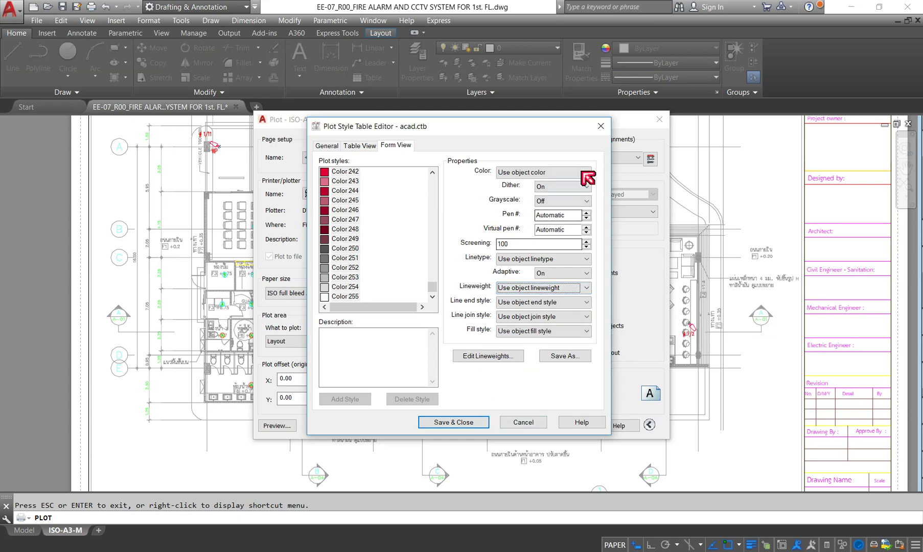
{"action": "left_click", "coordinate": [454, 420]}
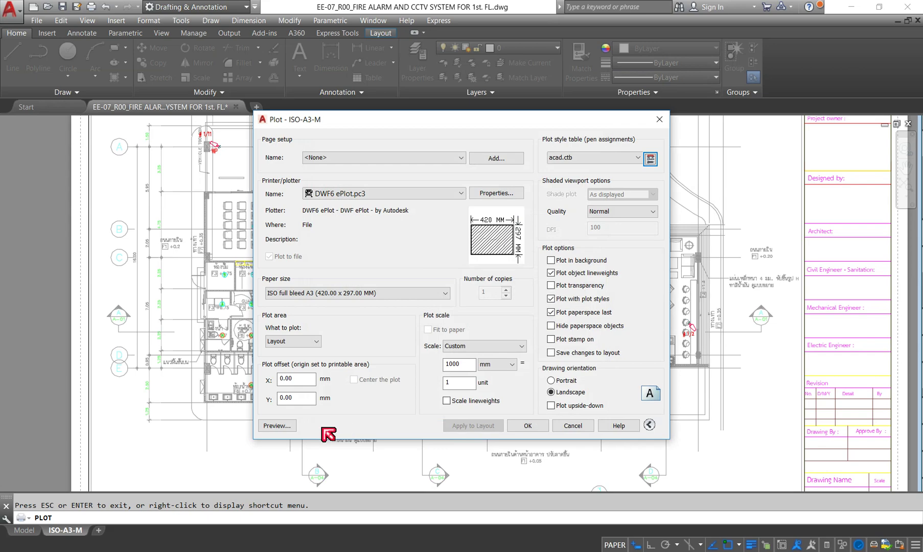
{"action": "left_click", "coordinate": [278, 425]}
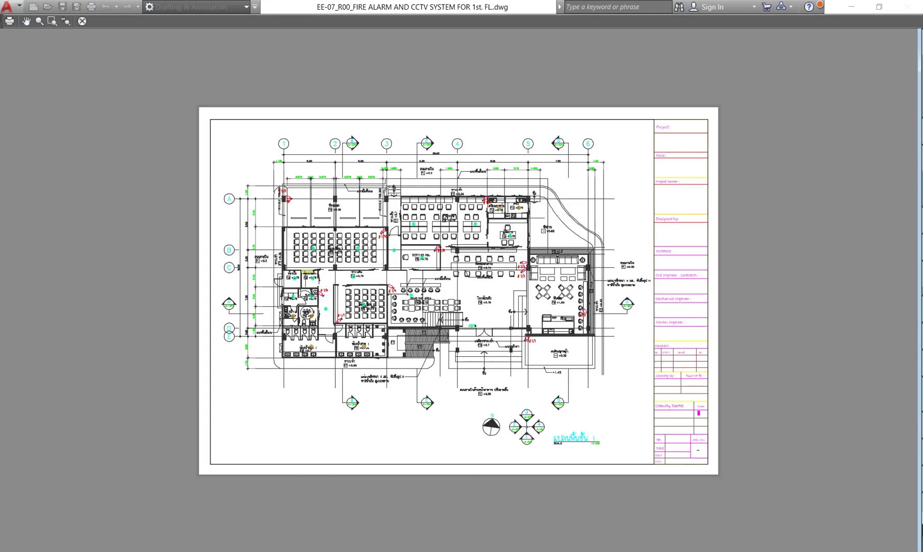
- Check the colour plot preview, close the Plot dialog, and return to the Model tab
{"action": "scroll", "coordinate": [417, 272], "scroll_direction": "up", "scroll_amount": 5}
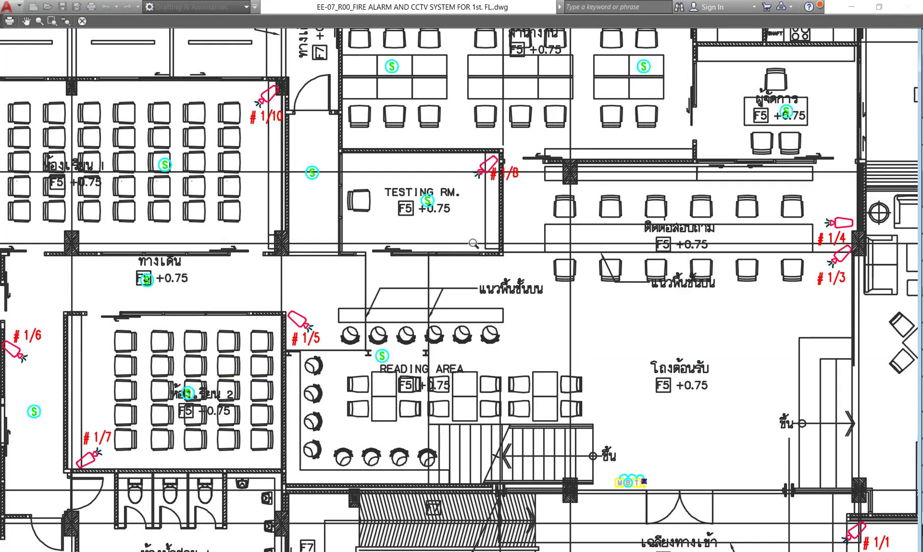
{"action": "scroll", "coordinate": [412, 270], "scroll_direction": "down", "scroll_amount": 5}
{"action": "right_click", "coordinate": [500, 196]}
{"action": "left_click", "coordinate": [527, 203]}
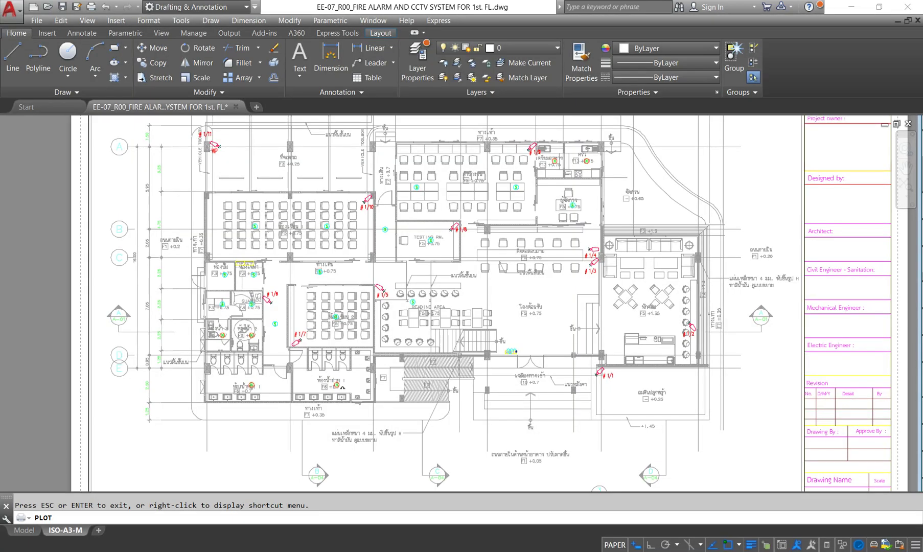
{"action": "left_click", "coordinate": [661, 123]}
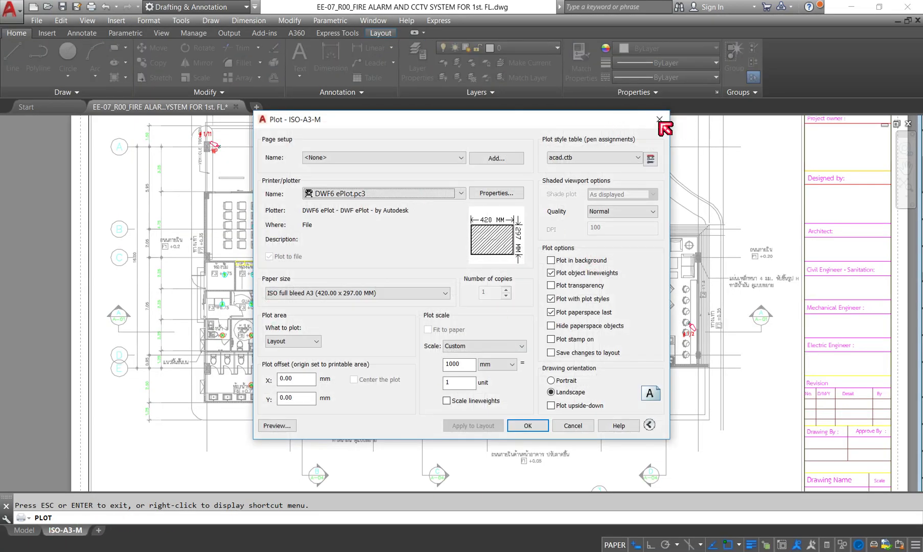
{"action": "left_click", "coordinate": [27, 530]}
- Select the S symbol block on EE-CCTV and open the Layer Properties Manager
{"action": "scroll", "coordinate": [473, 320], "scroll_direction": "down", "scroll_amount": 5}
{"action": "scroll", "coordinate": [289, 262], "scroll_direction": "up", "scroll_amount": 2}
{"action": "scroll", "coordinate": [292, 247], "scroll_direction": "up", "scroll_amount": 2}
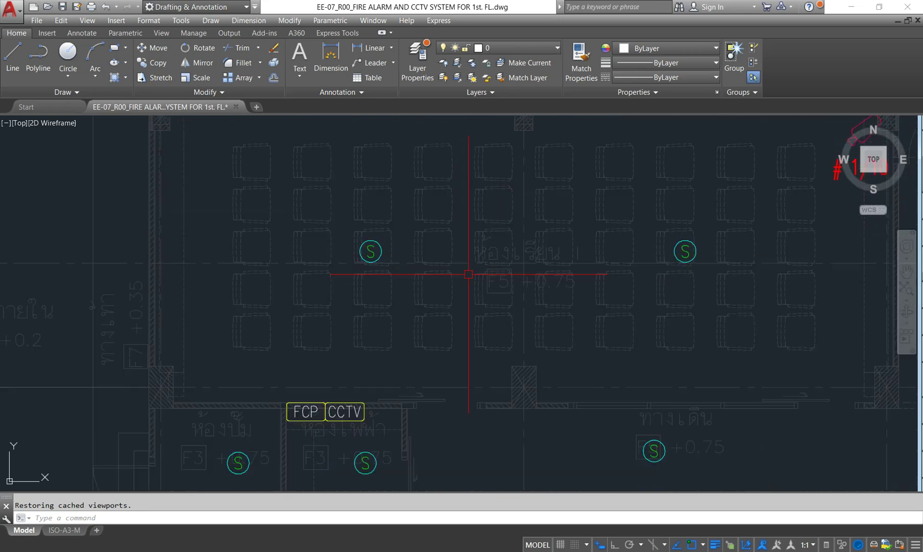
{"action": "scroll", "coordinate": [292, 247], "scroll_direction": "up", "scroll_amount": 2}
{"action": "scroll", "coordinate": [290, 245], "scroll_direction": "down", "scroll_amount": 2}
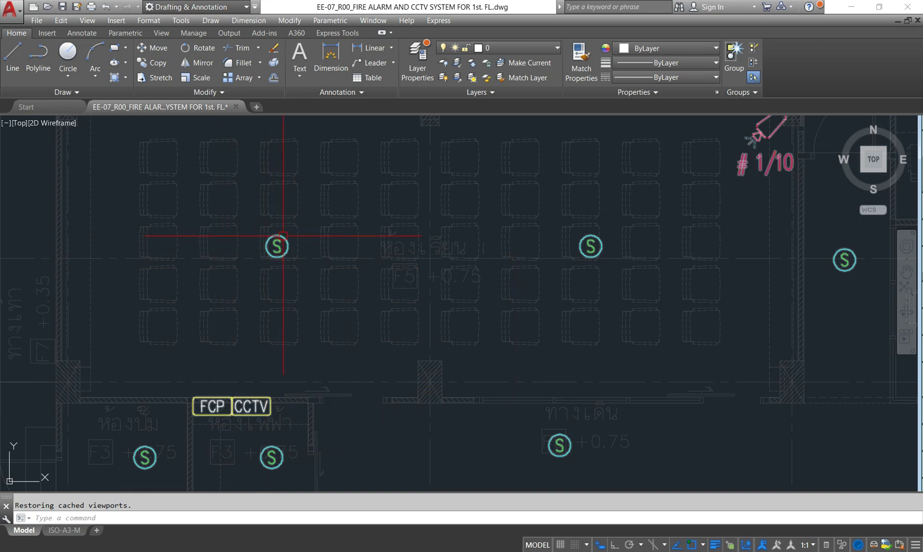
{"action": "mouse_move", "coordinate": [277, 246]}
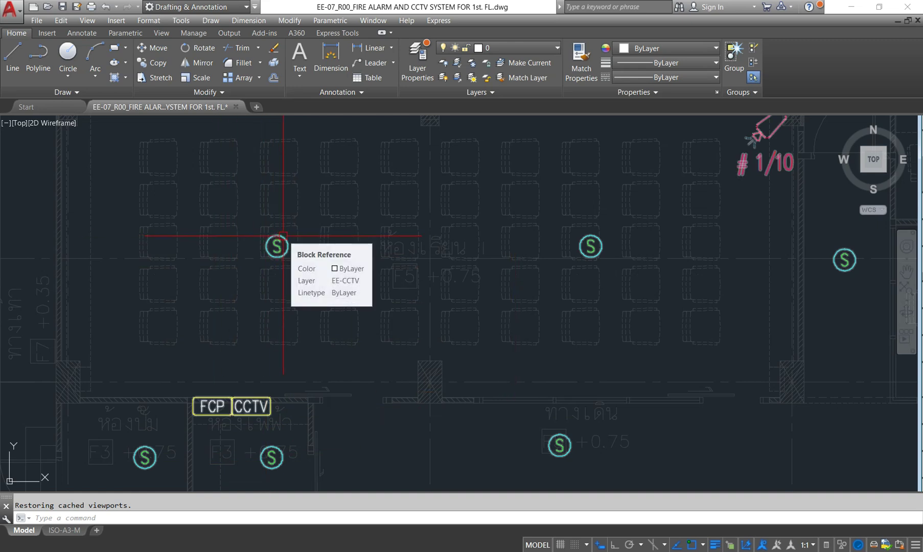
{"action": "left_click", "coordinate": [282, 235]}
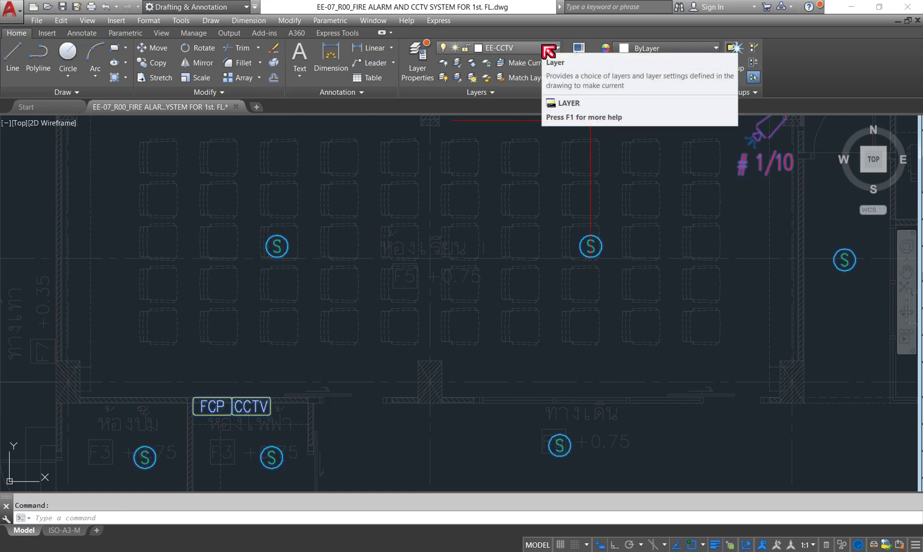
{"action": "left_click", "coordinate": [428, 75]}
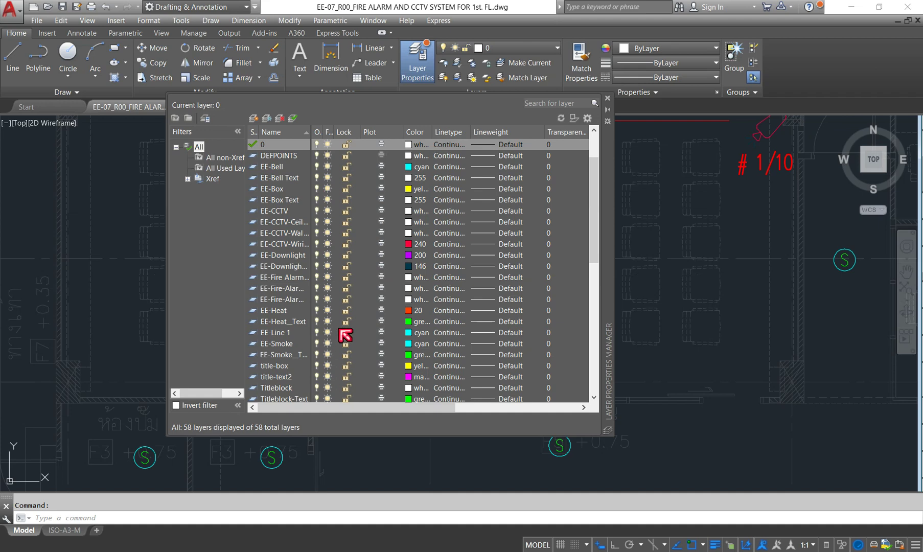
- Set the EE-CCTV layer's lineweight to 1.00 mm
{"action": "left_click", "coordinate": [278, 211]}
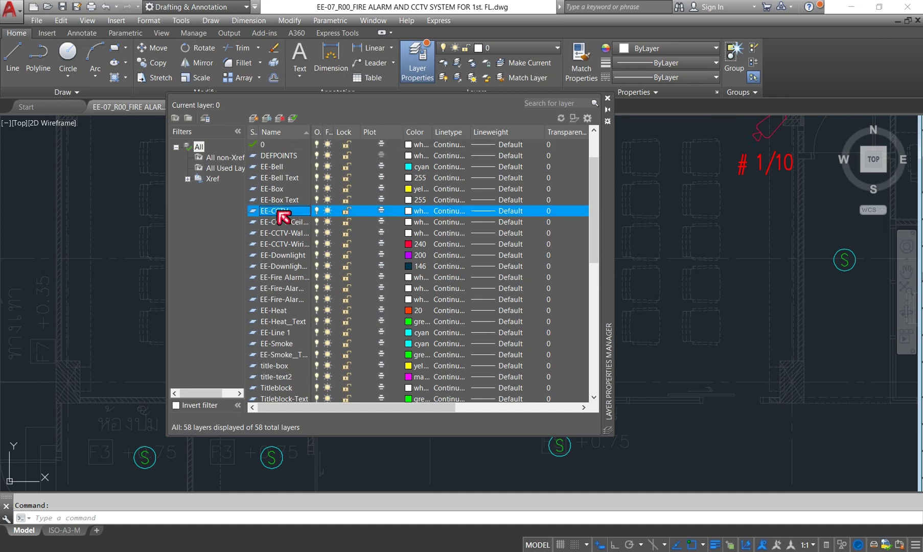
{"action": "left_click", "coordinate": [488, 214]}
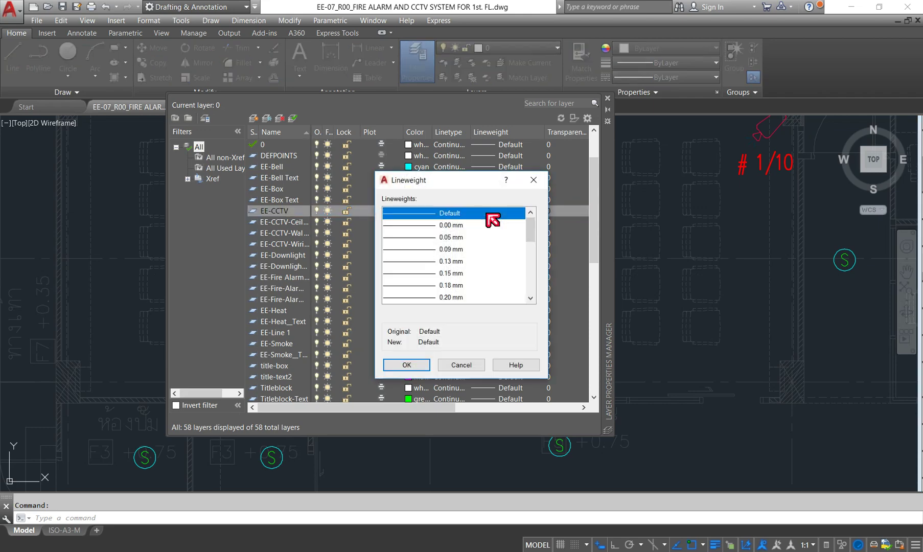
{"action": "scroll", "coordinate": [437, 255], "scroll_direction": "down", "scroll_amount": 2}
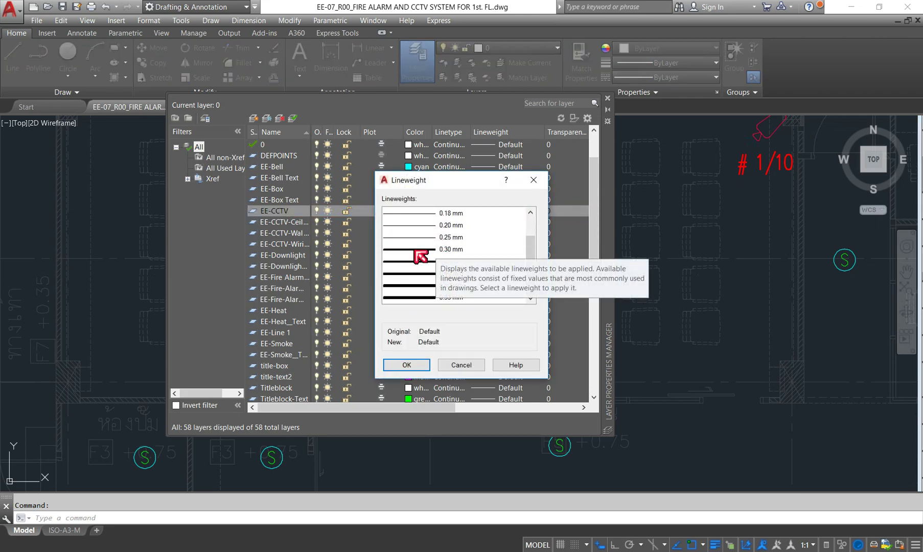
{"action": "scroll", "coordinate": [424, 256], "scroll_direction": "down", "scroll_amount": 2}
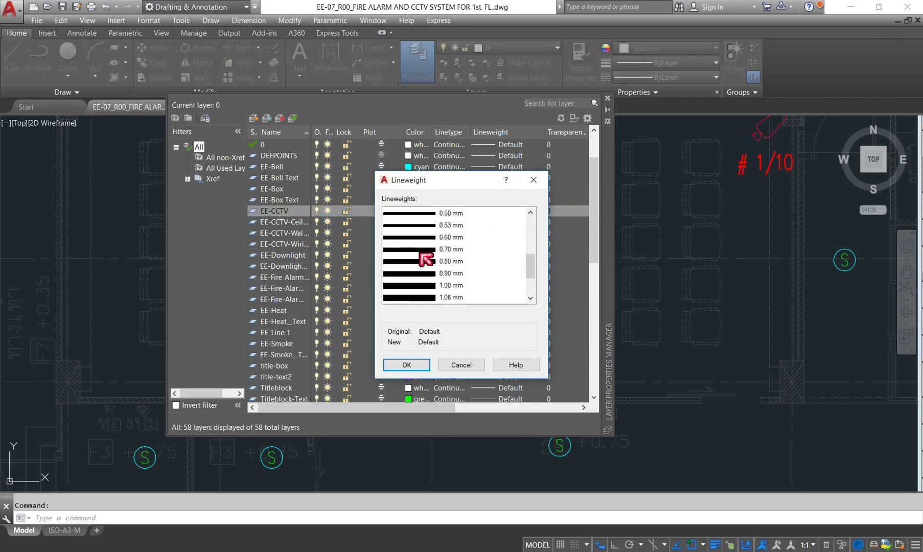
{"action": "scroll", "coordinate": [421, 242], "scroll_direction": "down", "scroll_amount": 1}
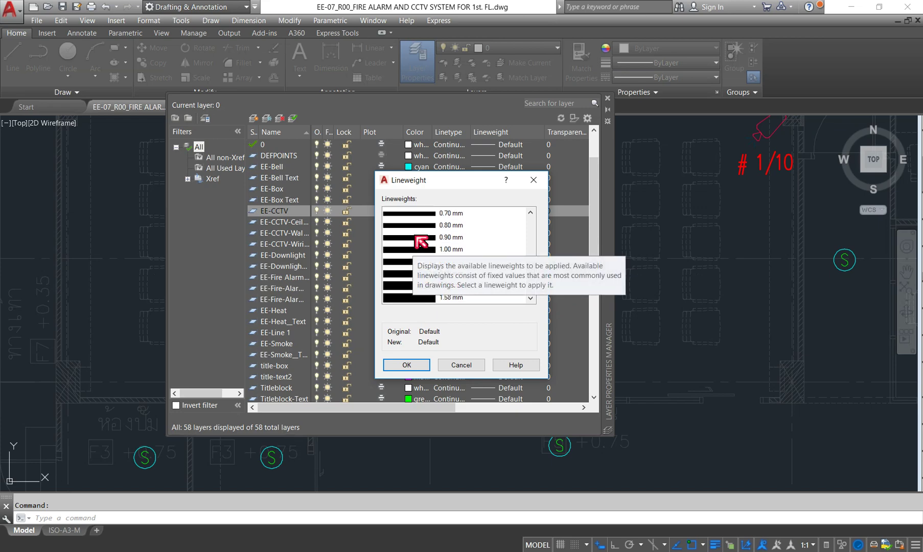
{"action": "left_click", "coordinate": [411, 251]}
{"action": "left_click", "coordinate": [416, 364]}
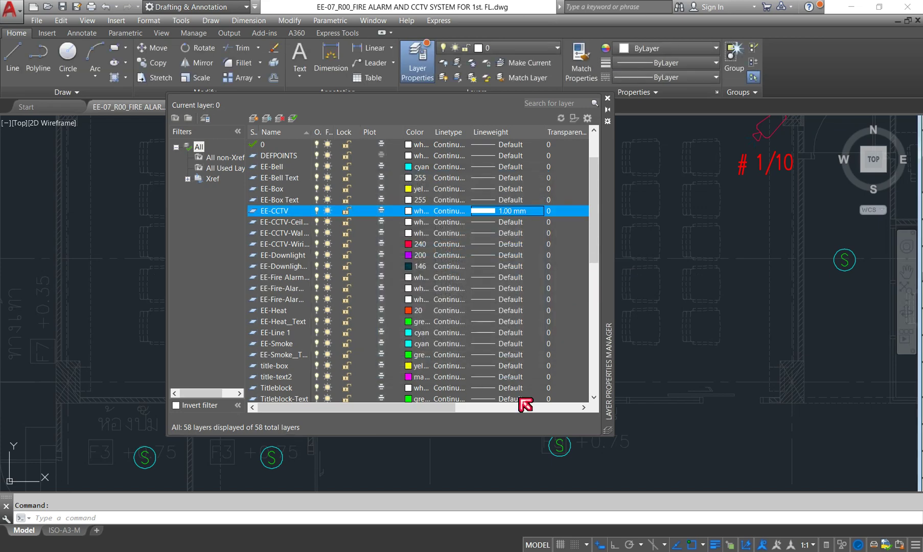
{"action": "left_click", "coordinate": [607, 98]}
- Toggle lineweight display on and off to compare, then switch to the ISO-A3-M layout
{"action": "left_click", "coordinate": [716, 544]}
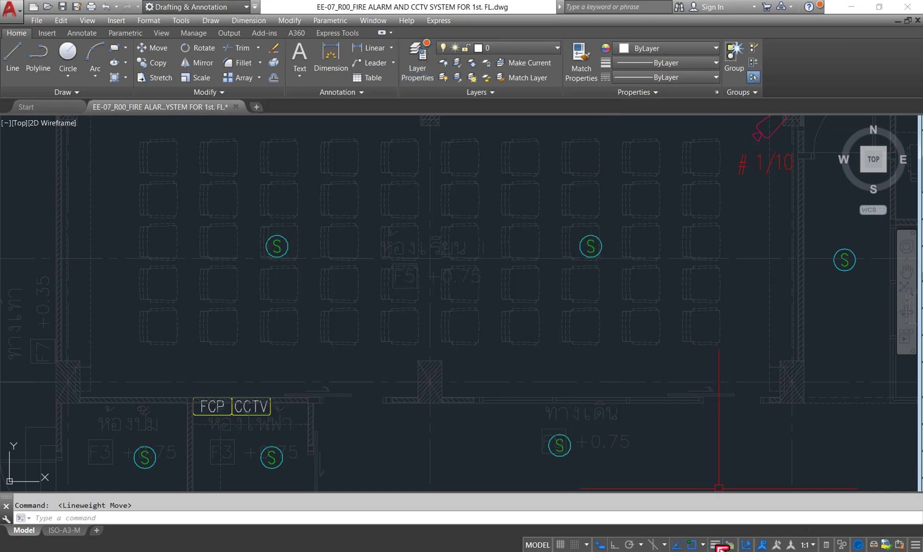
{"action": "left_click", "coordinate": [716, 544]}
{"action": "left_click", "coordinate": [716, 544]}
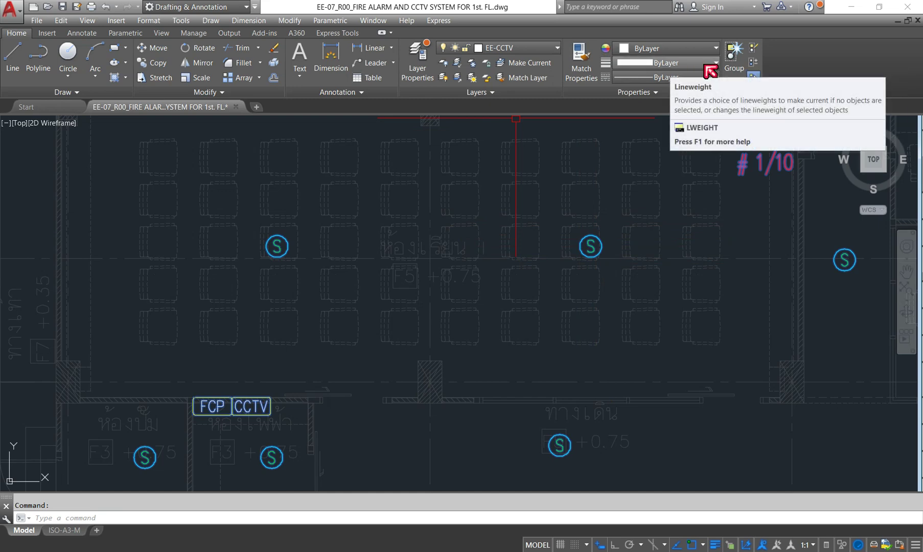
{"action": "key", "text": "Escape"}
{"action": "left_click", "coordinate": [66, 531]}
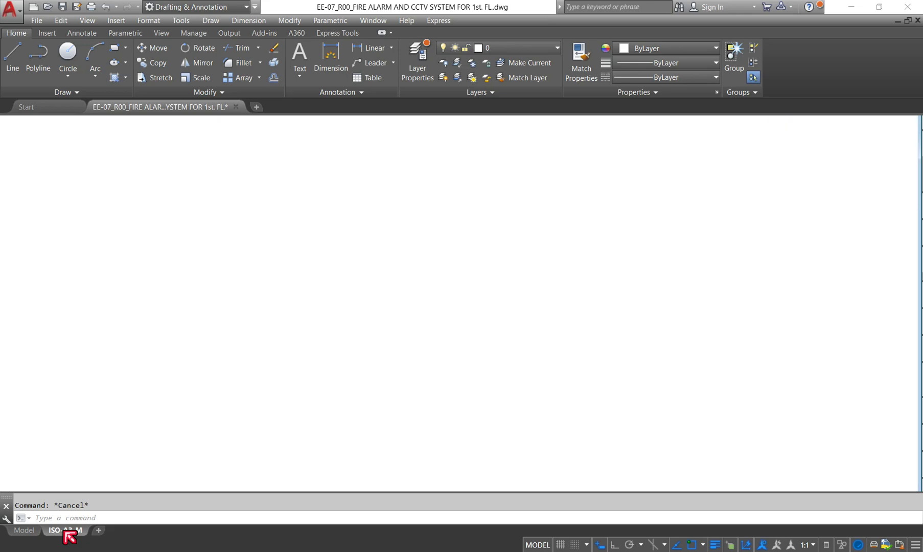
- Preview the ISO-A3-M DWF plot, zooming in on the bold 1.00 mm S symbol circles
{"action": "left_click", "coordinate": [92, 7]}
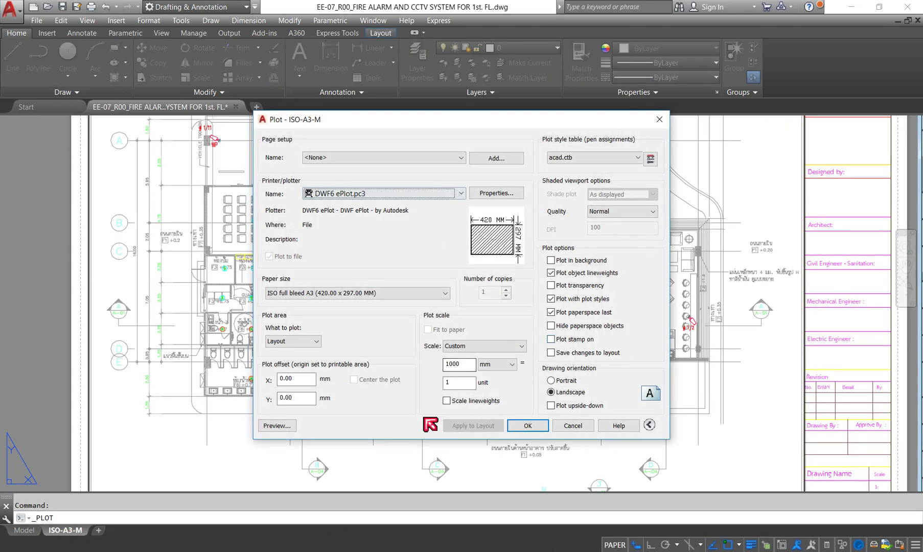
{"action": "left_click", "coordinate": [271, 425]}
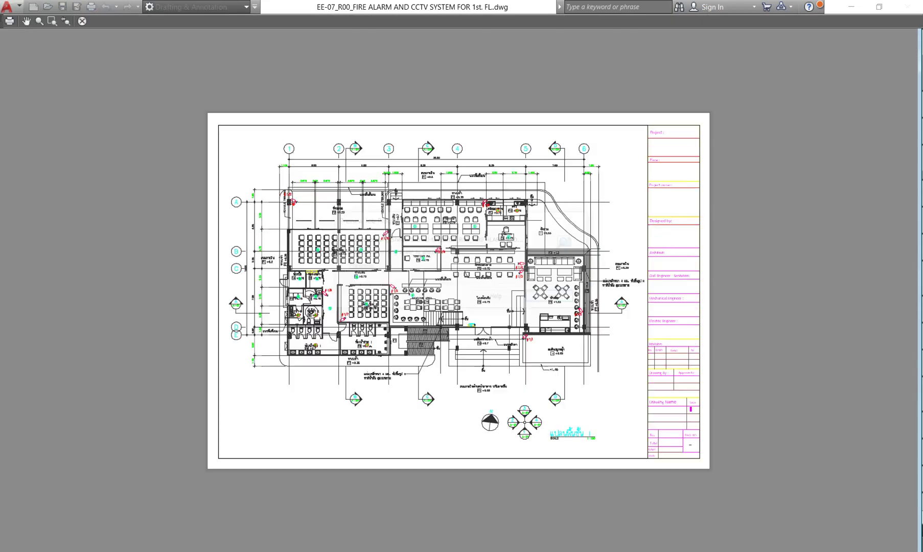
{"action": "scroll", "coordinate": [323, 256], "scroll_direction": "up", "scroll_amount": 5}
{"action": "scroll", "coordinate": [323, 255], "scroll_direction": "up", "scroll_amount": 3}
{"action": "scroll", "coordinate": [387, 248], "scroll_direction": "down", "scroll_amount": 1}
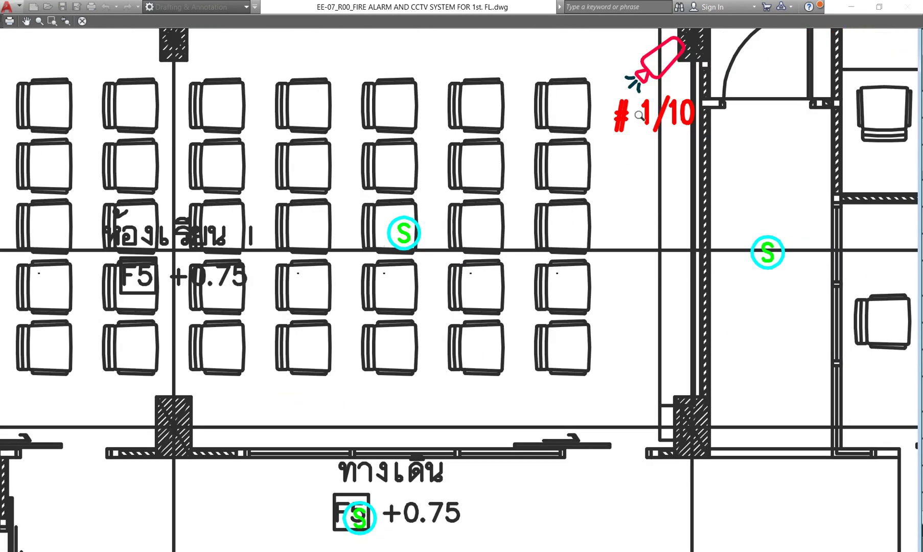
{"action": "scroll", "coordinate": [434, 229], "scroll_direction": "down", "scroll_amount": 3}
{"action": "scroll", "coordinate": [408, 228], "scroll_direction": "down", "scroll_amount": 3}
{"action": "scroll", "coordinate": [406, 295], "scroll_direction": "up", "scroll_amount": 7}
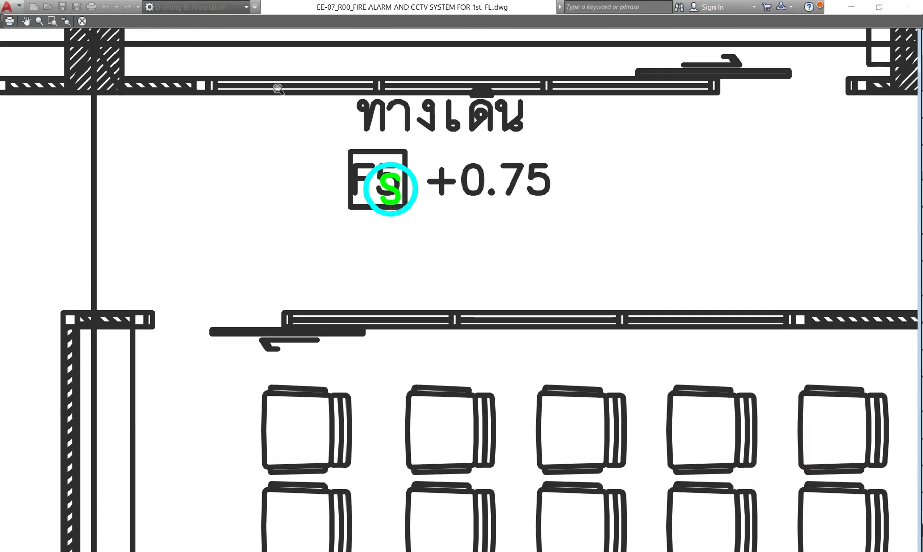
{"action": "scroll", "coordinate": [410, 268], "scroll_direction": "down", "scroll_amount": 2}
{"action": "scroll", "coordinate": [414, 268], "scroll_direction": "down", "scroll_amount": 2}
{"action": "scroll", "coordinate": [414, 268], "scroll_direction": "down", "scroll_amount": 2}
- Exit the preview, close the Plot dialog, and return to model space
{"action": "right_click", "coordinate": [424, 193]}
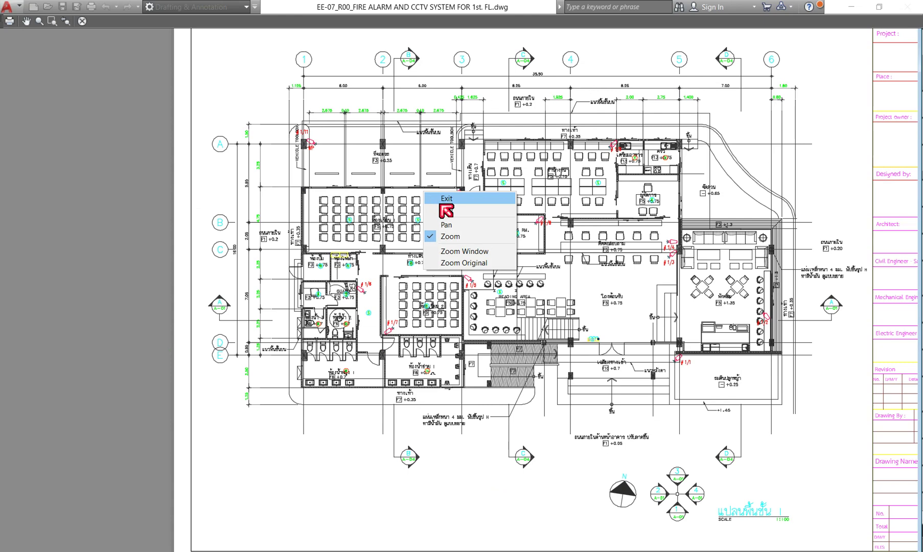
{"action": "left_click", "coordinate": [440, 199]}
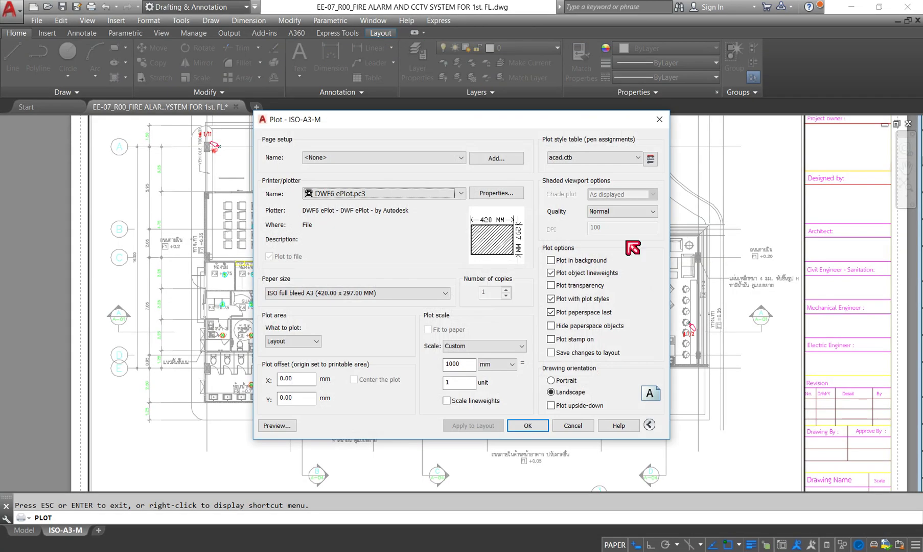
{"action": "left_click", "coordinate": [659, 120]}
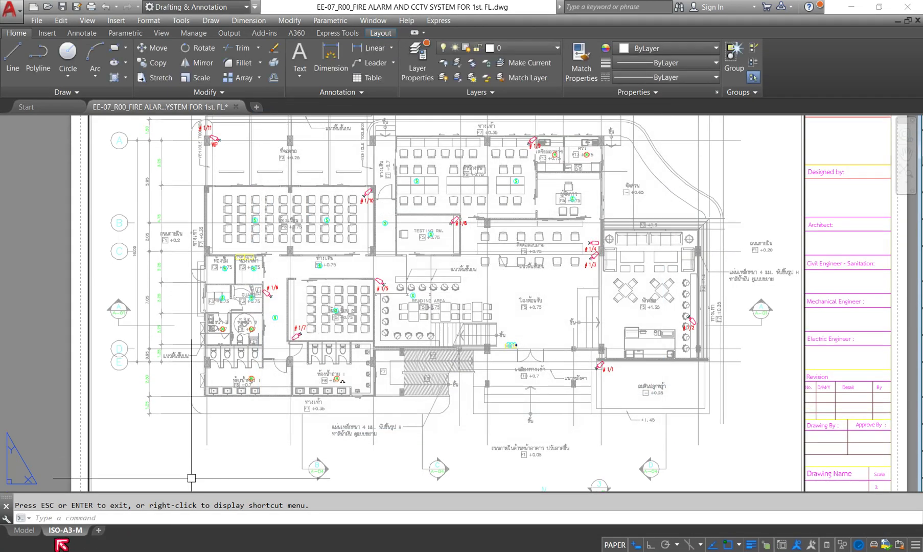
{"action": "left_click", "coordinate": [26, 531]}
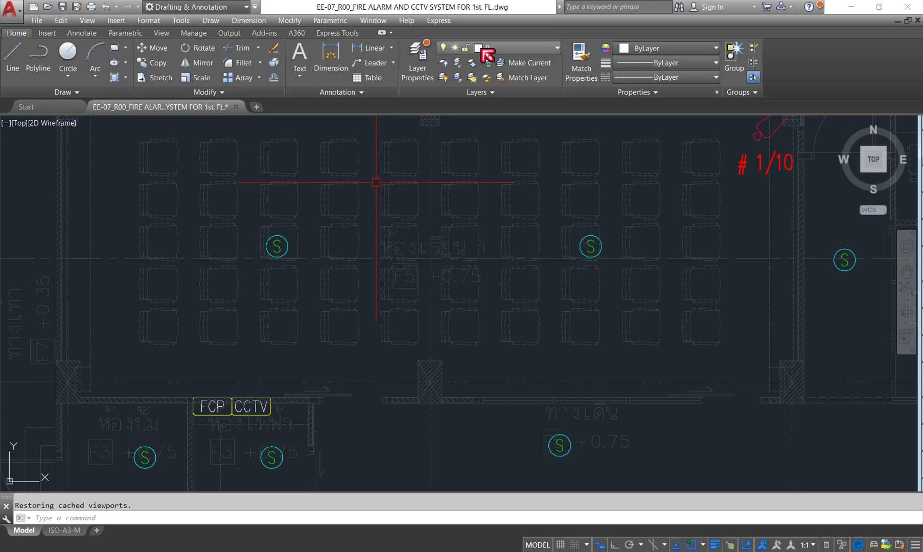
- Reset the EE-CCTV layer's lineweight from 1.00 mm back to Default
{"action": "left_click", "coordinate": [428, 75]}
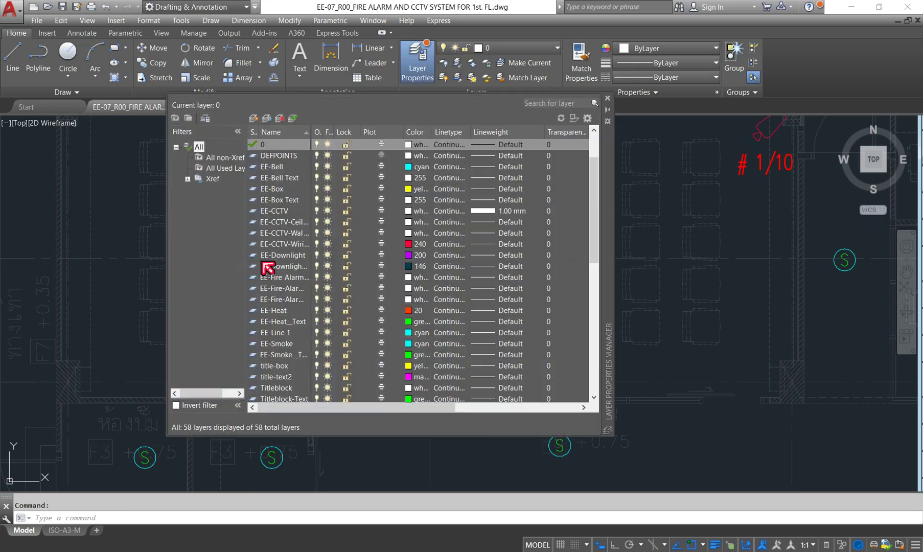
{"action": "left_click", "coordinate": [278, 211]}
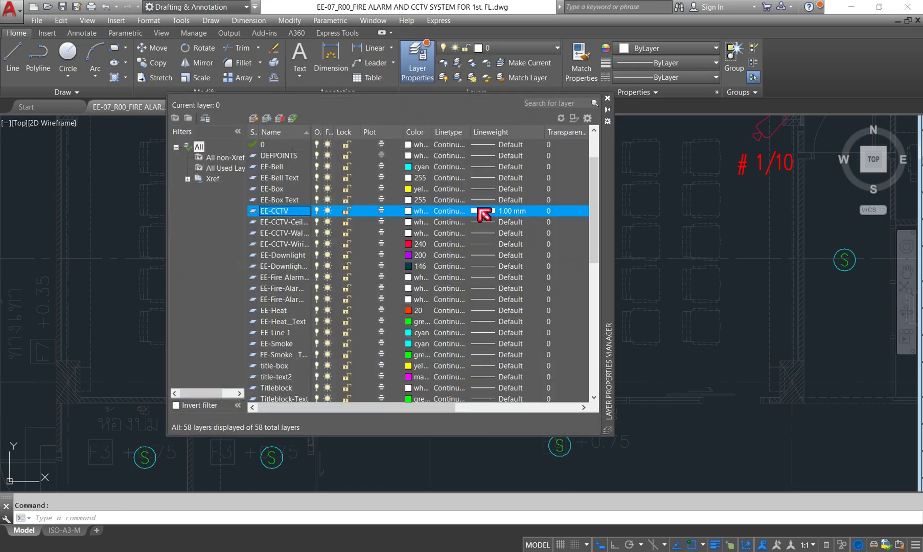
{"action": "left_click", "coordinate": [493, 210]}
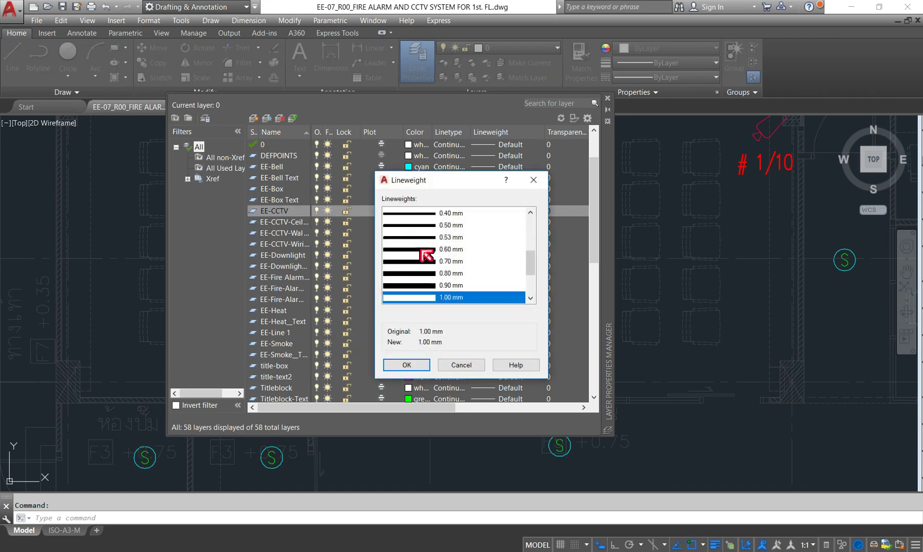
{"action": "scroll", "coordinate": [417, 259], "scroll_direction": "up", "scroll_amount": 3}
{"action": "left_click", "coordinate": [423, 213]}
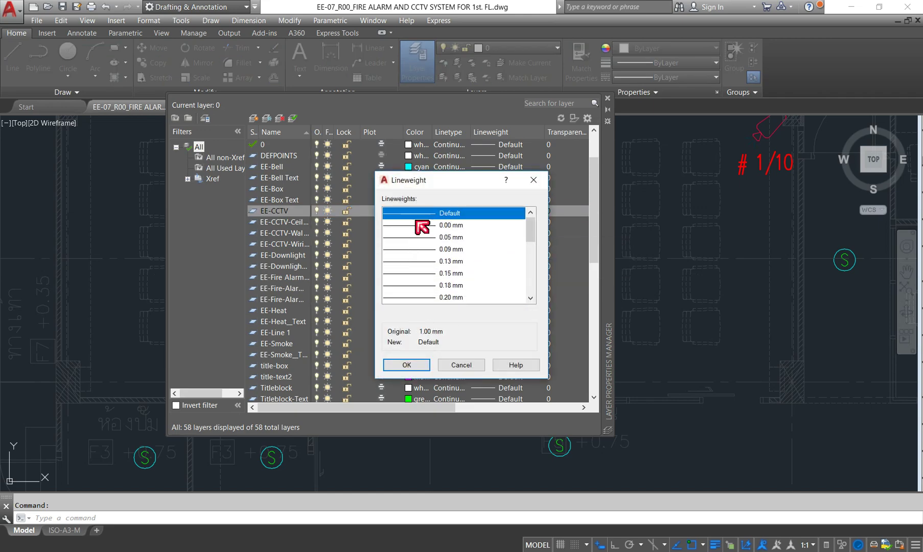
{"action": "left_click", "coordinate": [406, 366]}
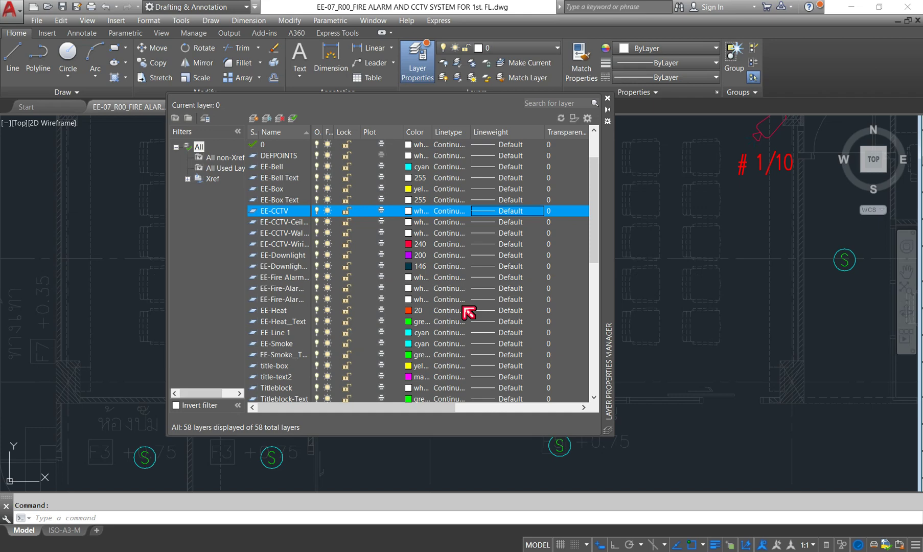
{"action": "left_click", "coordinate": [607, 98]}
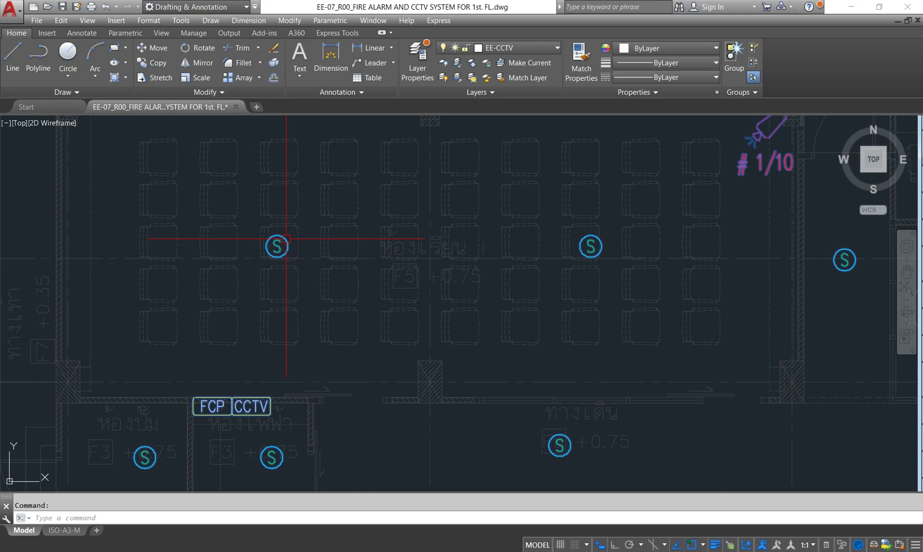
- Copy the EE-CCTV layer name and paste it into a newly created layer's name
{"action": "left_click", "coordinate": [419, 77]}
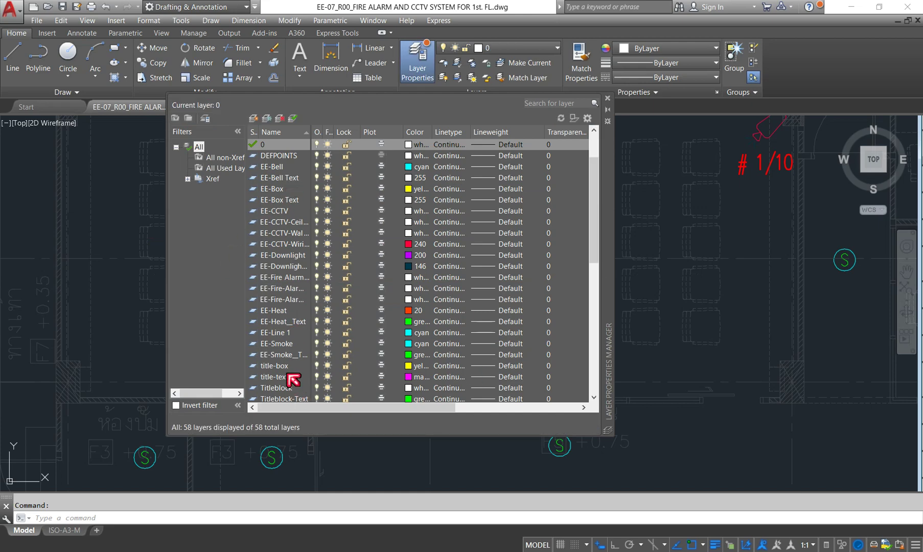
{"action": "scroll", "coordinate": [302, 345], "scroll_direction": "down", "scroll_amount": 1}
{"action": "scroll", "coordinate": [302, 345], "scroll_direction": "up", "scroll_amount": 2}
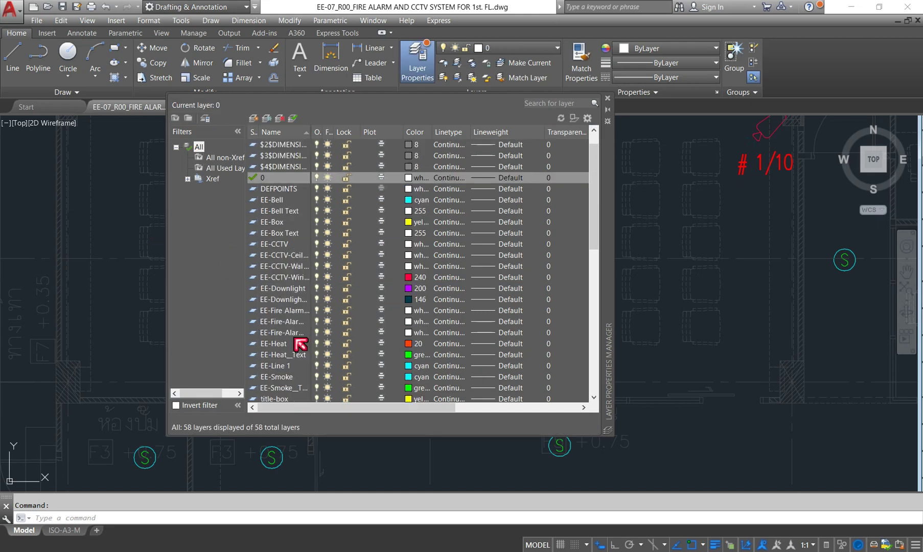
{"action": "left_click", "coordinate": [275, 245]}
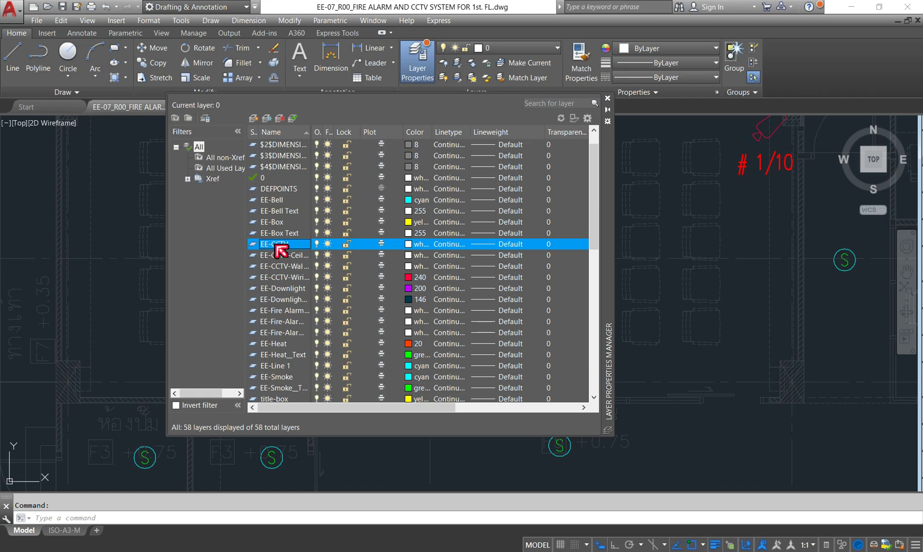
{"action": "right_click", "coordinate": [277, 245]}
{"action": "left_click", "coordinate": [310, 279]}
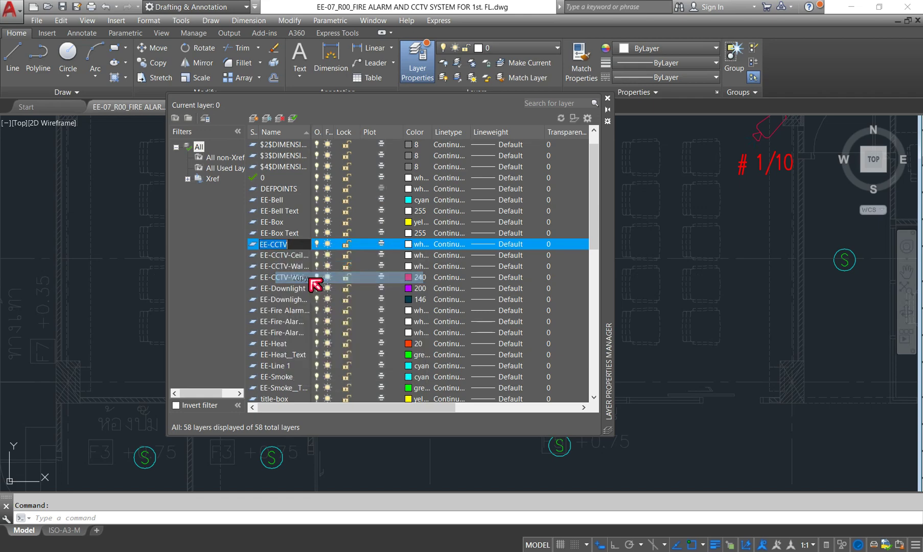
{"action": "left_click", "coordinate": [253, 118]}
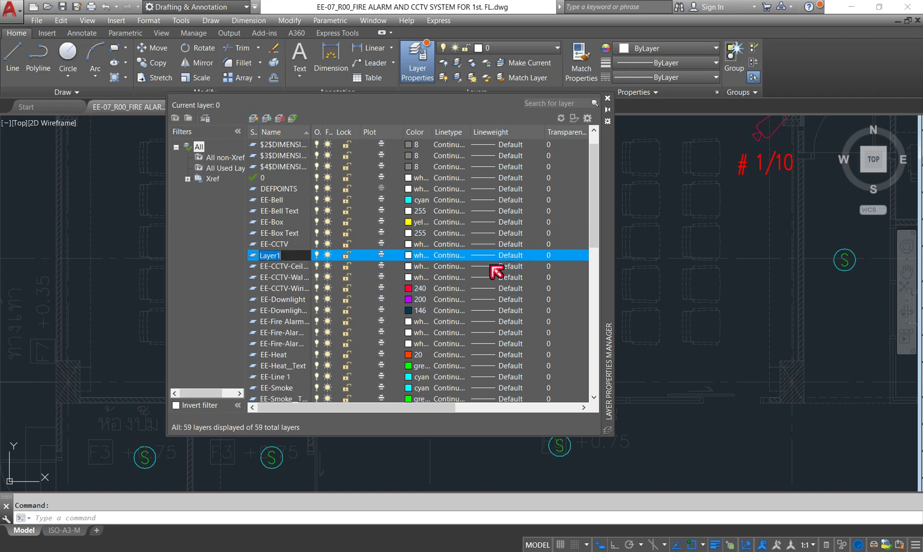
{"action": "right_click", "coordinate": [269, 257]}
{"action": "left_click", "coordinate": [309, 304]}
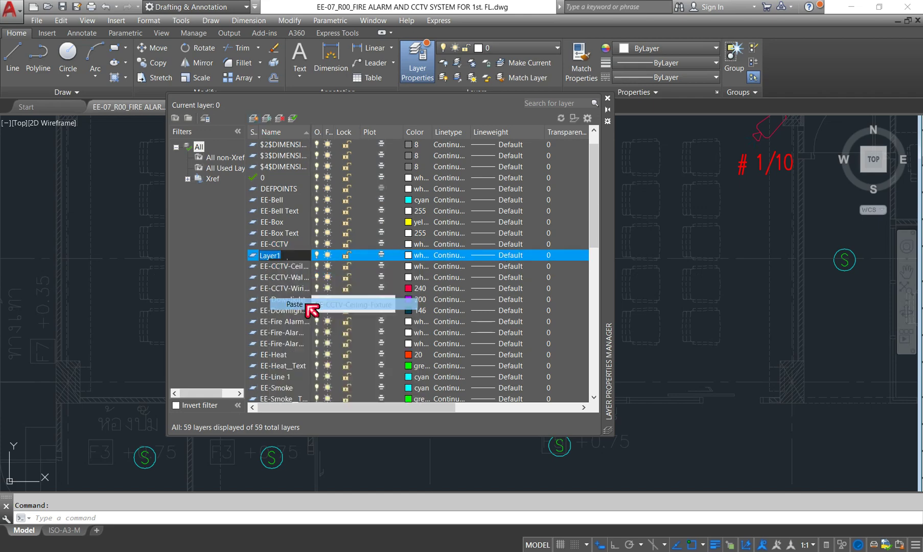
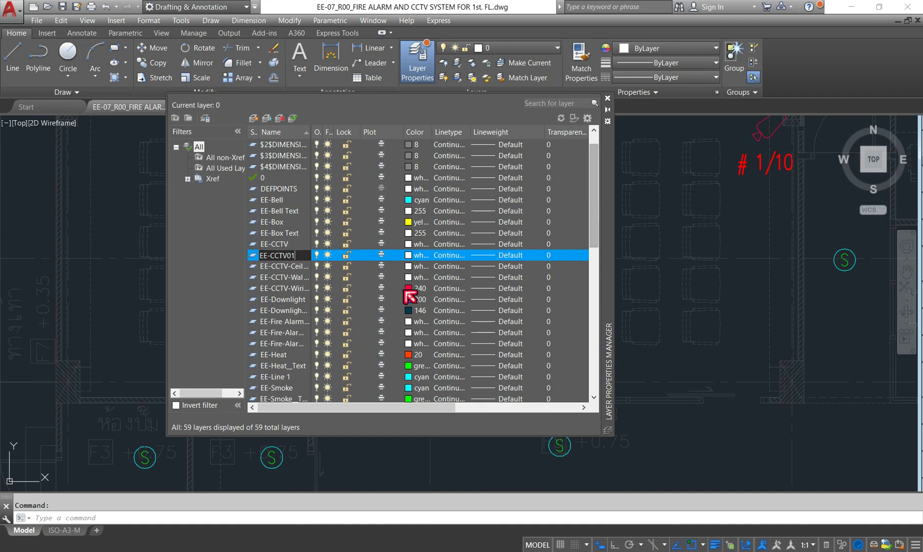
- Set layer EE-CCTV01 to red with the ACAD_ISO02W100 dashed linetype
{"action": "left_click", "coordinate": [414, 259]}
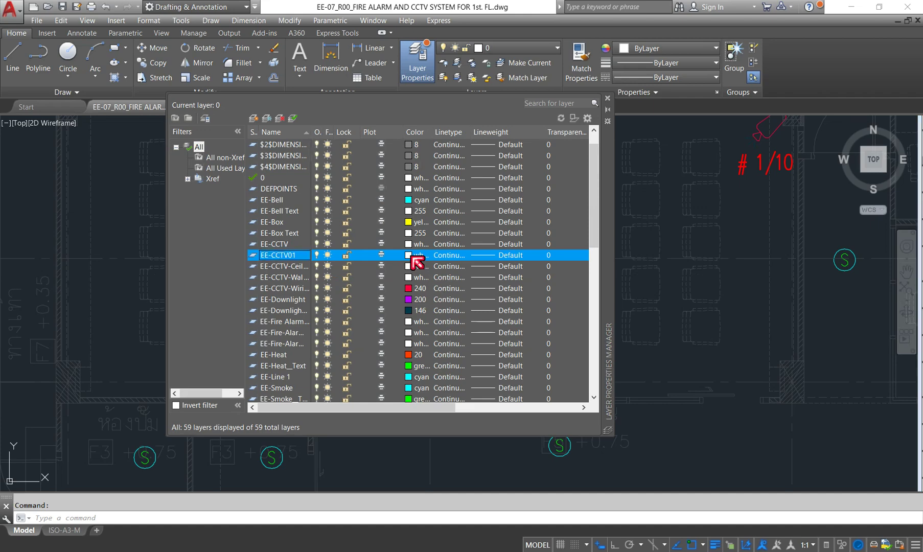
{"action": "left_click", "coordinate": [394, 286]}
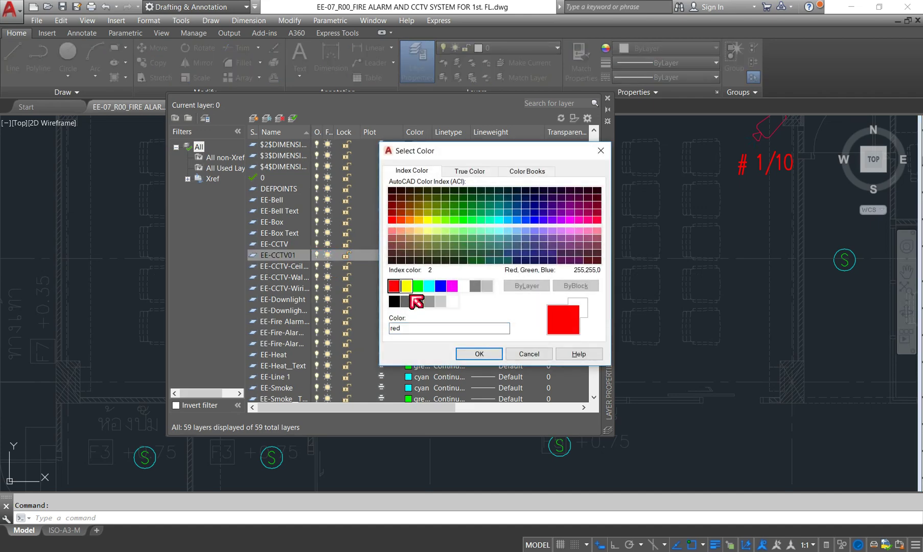
{"action": "left_click", "coordinate": [478, 354]}
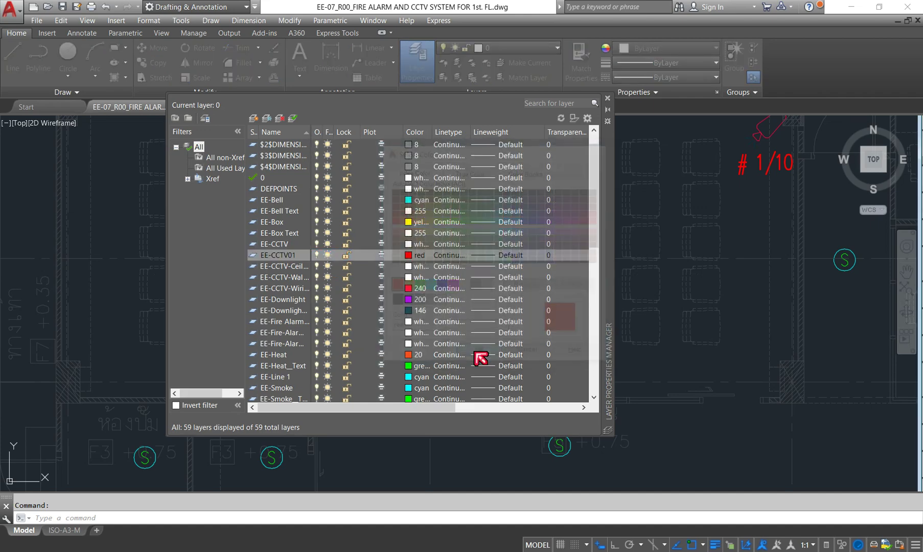
{"action": "left_click", "coordinate": [455, 256]}
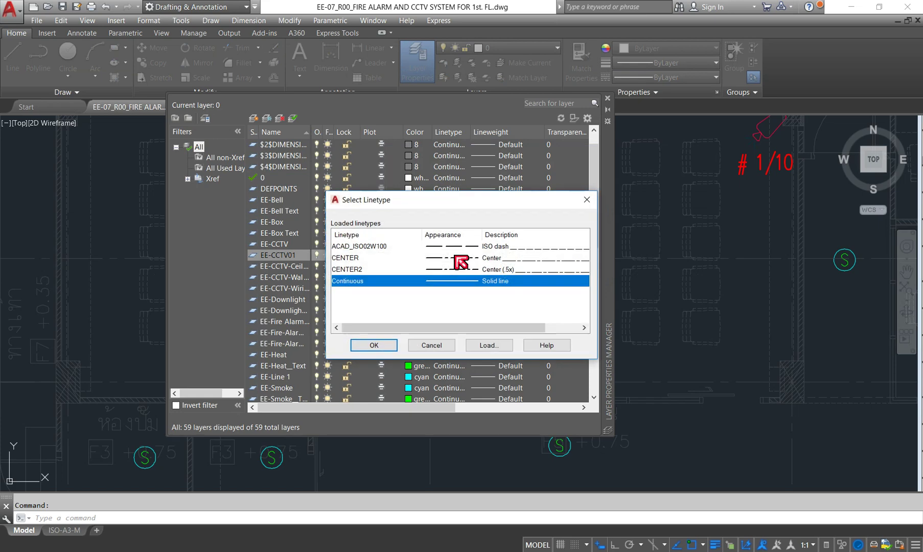
{"action": "left_click", "coordinate": [375, 247]}
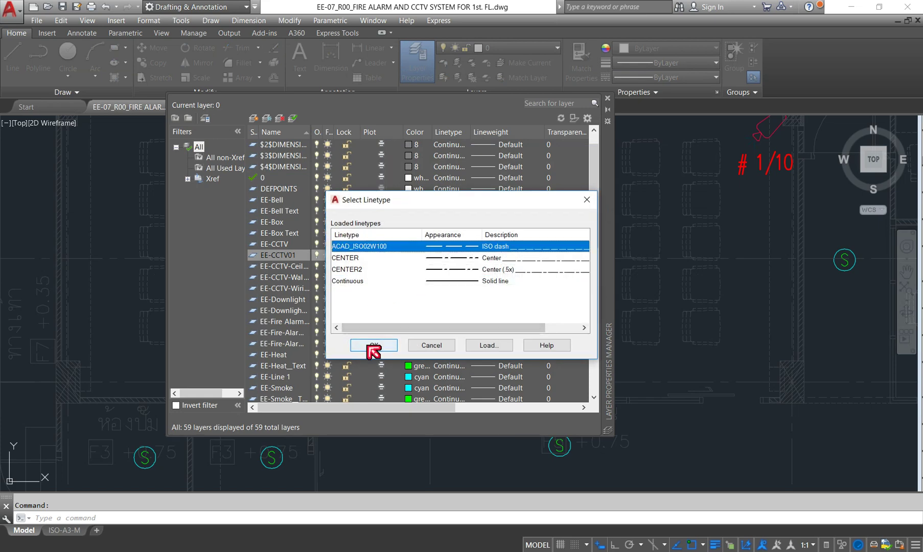
{"action": "left_click", "coordinate": [373, 345]}
- Give EE-CCTV01 a 0.40 mm lineweight and make it the current layer
{"action": "left_click", "coordinate": [484, 255]}
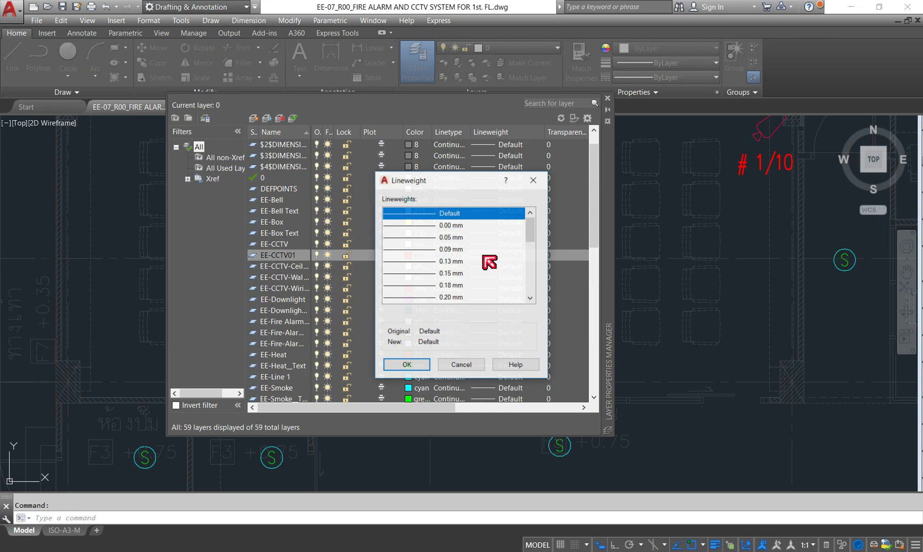
{"action": "scroll", "coordinate": [419, 263], "scroll_direction": "down", "scroll_amount": 2}
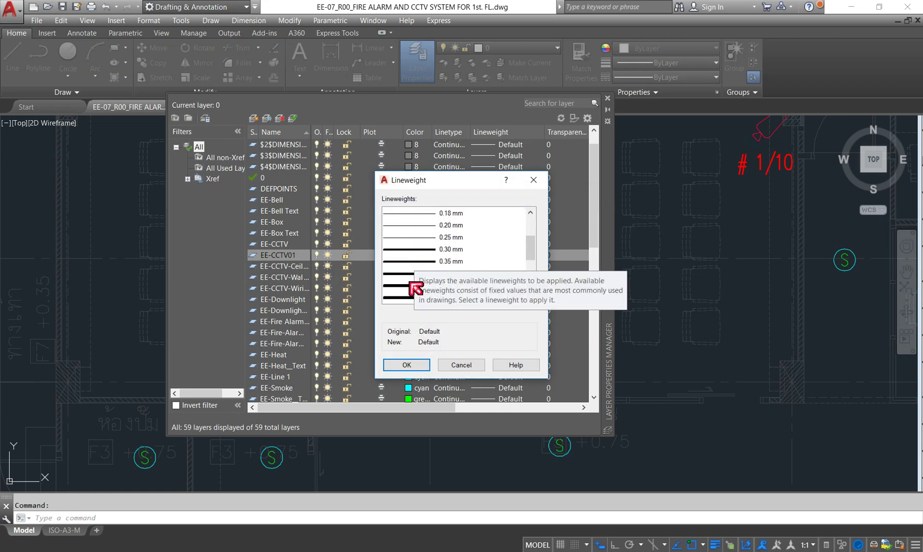
{"action": "left_click", "coordinate": [413, 251]}
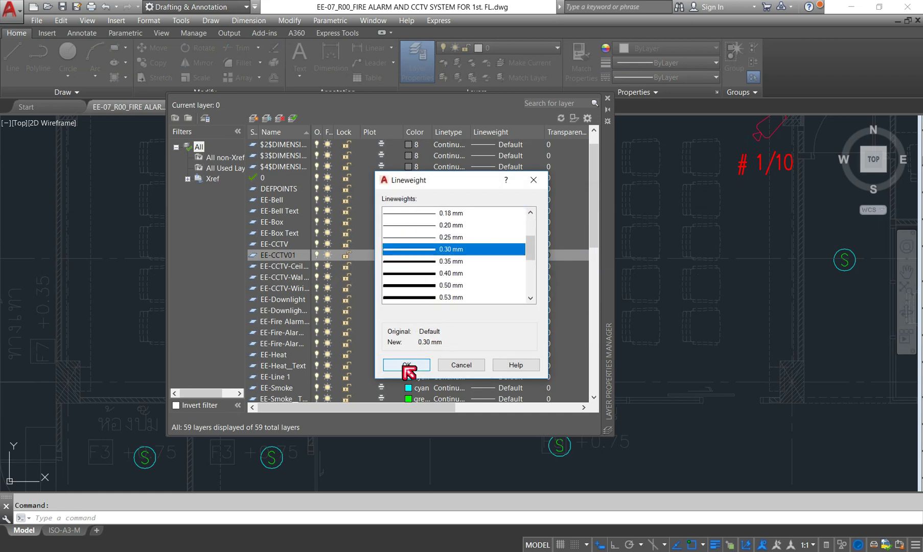
{"action": "left_click", "coordinate": [412, 273]}
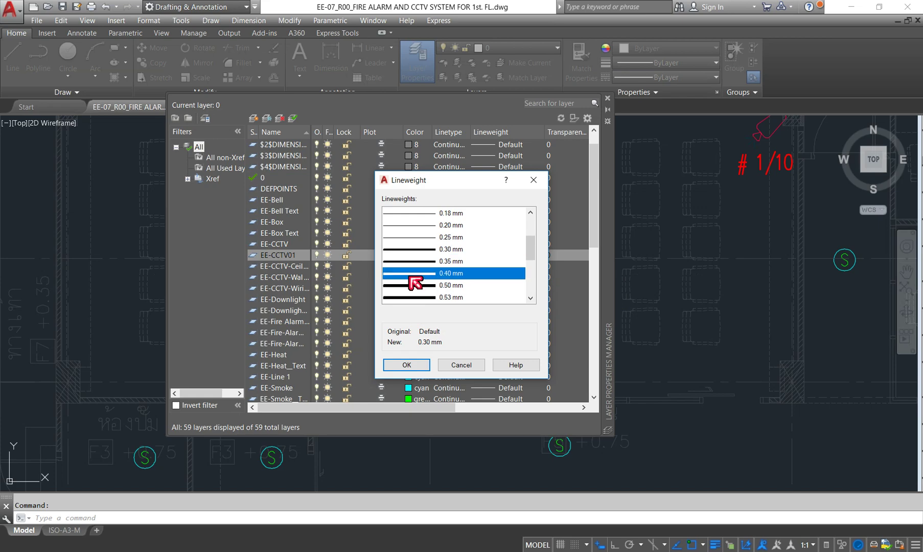
{"action": "left_click", "coordinate": [406, 365]}
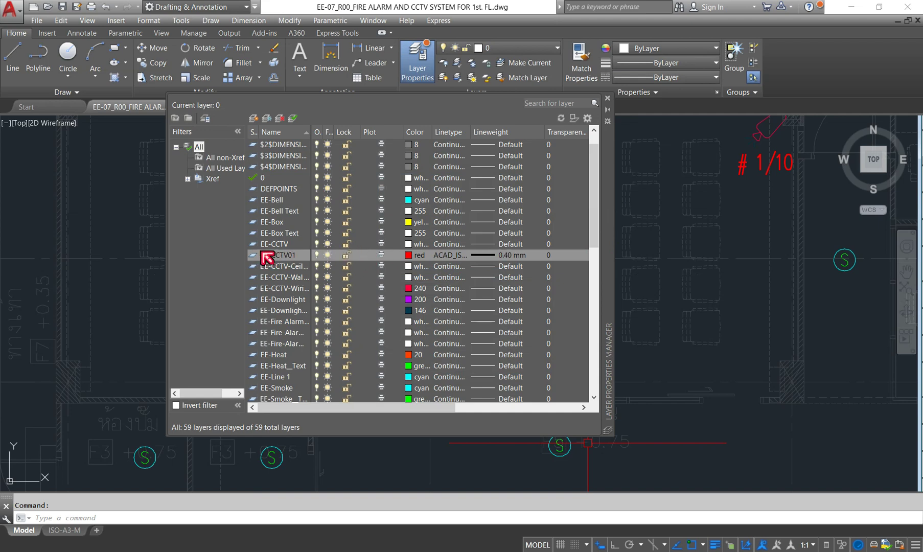
{"action": "left_click", "coordinate": [294, 118]}
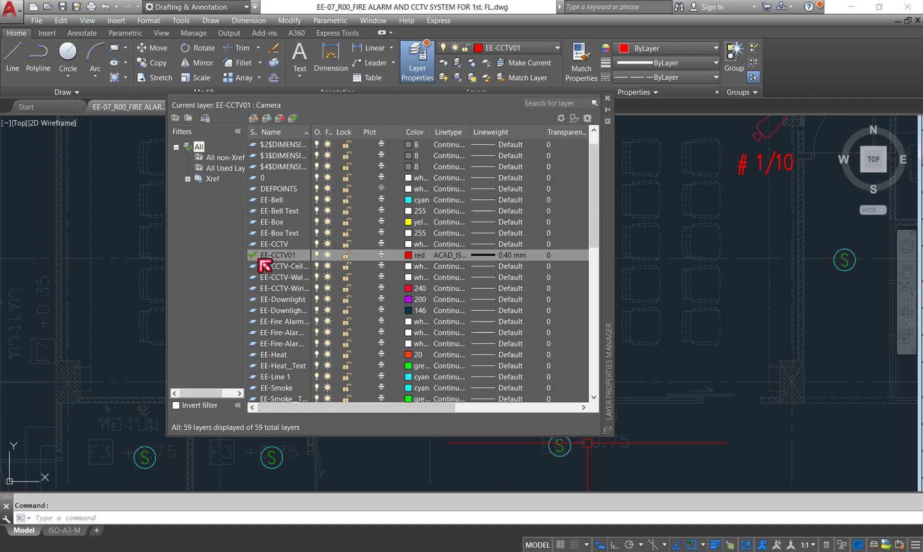
{"action": "left_click", "coordinate": [608, 98]}
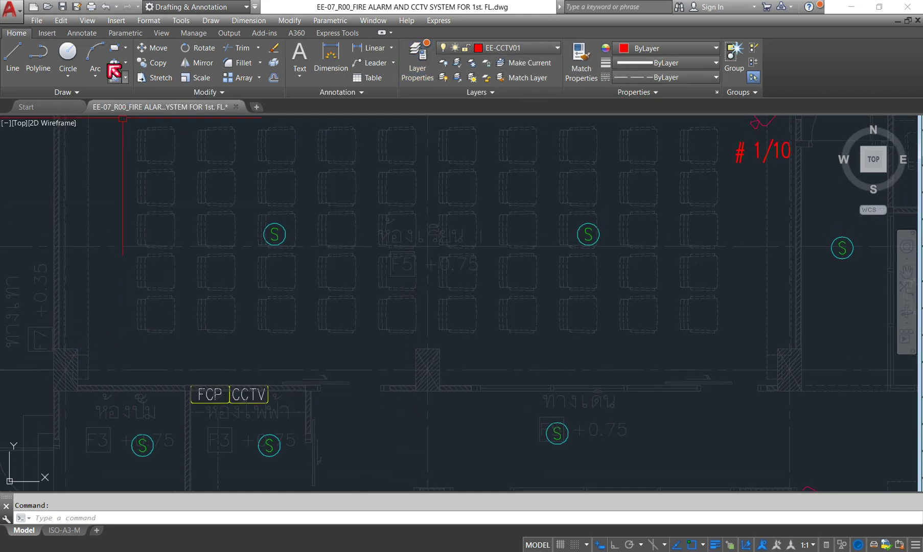
- Draw a 3-point coverage arc from the S symbol to camera #1/6
{"action": "left_click", "coordinate": [95, 75]}
{"action": "left_click", "coordinate": [113, 97]}
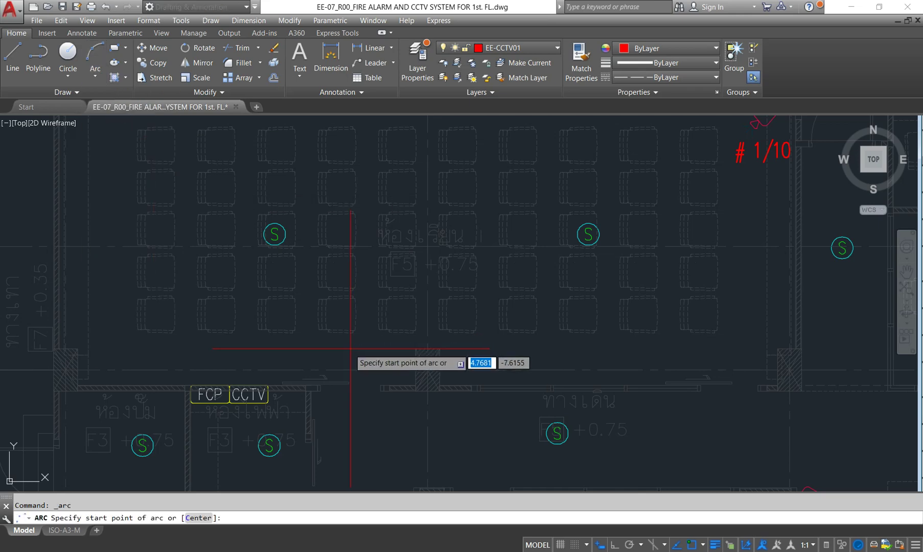
{"action": "left_click", "coordinate": [274, 234]}
{"action": "scroll", "coordinate": [297, 276], "scroll_direction": "down", "scroll_amount": 3}
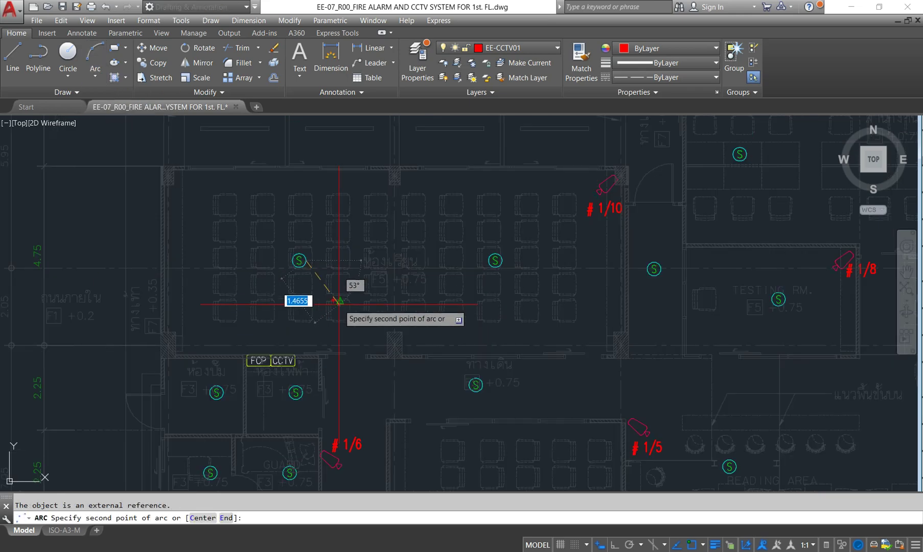
{"action": "middle_click_drag", "start_coordinate": [404, 403], "coordinate": [366, 304]}
{"action": "left_click", "coordinate": [363, 292]}
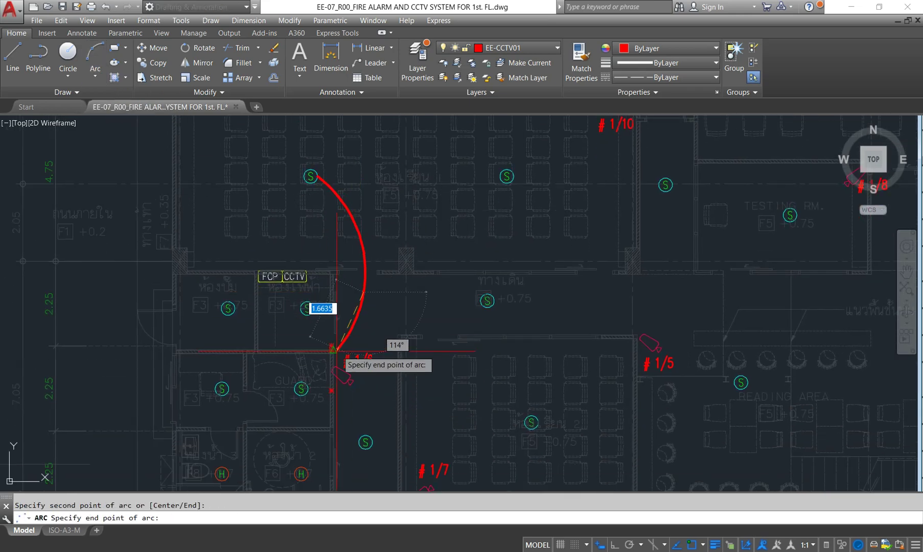
{"action": "scroll", "coordinate": [340, 365], "scroll_direction": "up", "scroll_amount": 4}
{"action": "left_click", "coordinate": [343, 376]}
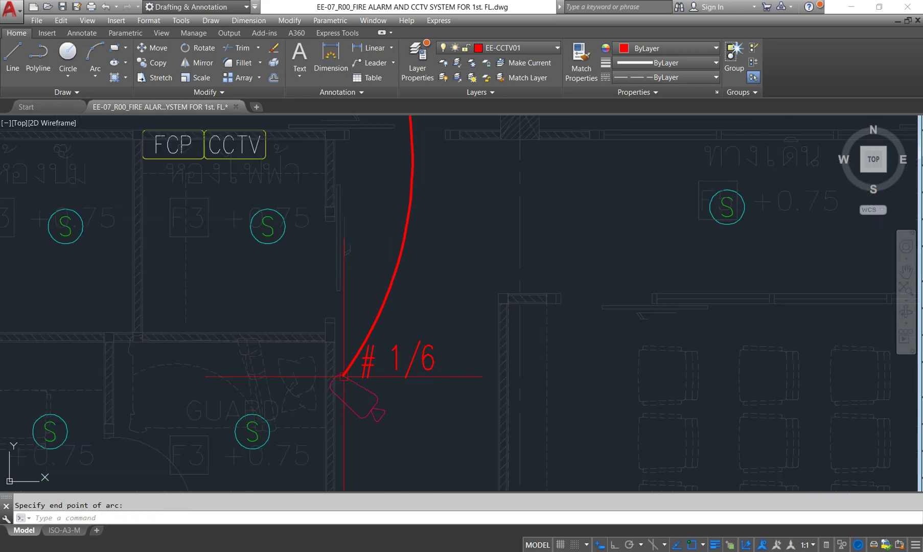
{"action": "scroll", "coordinate": [412, 296], "scroll_direction": "down", "scroll_amount": 2}
- Draw a 3-point coverage arc from camera #1/7 to the S symbol
{"action": "key", "text": "Return"}
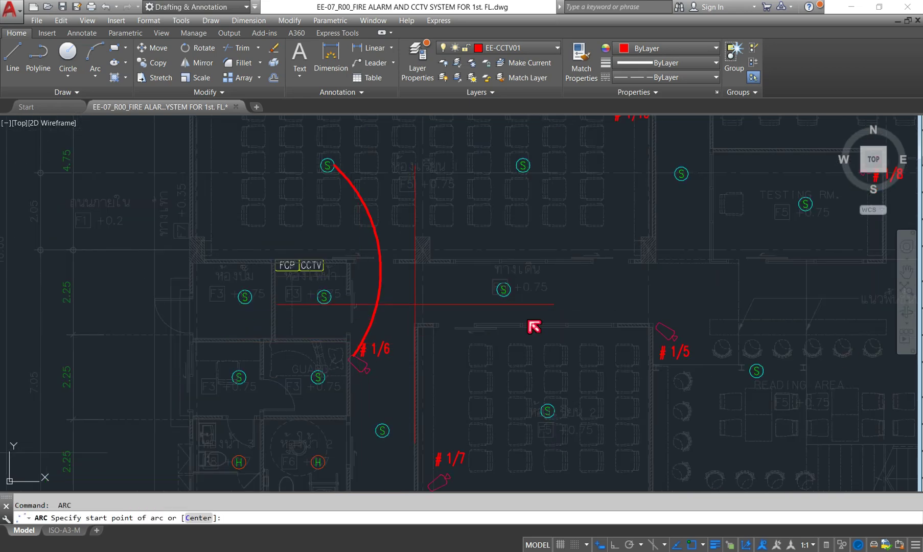
{"action": "middle_click_drag", "start_coordinate": [536, 323], "coordinate": [477, 268]}
{"action": "middle_click_drag", "start_coordinate": [395, 380], "coordinate": [376, 277]}
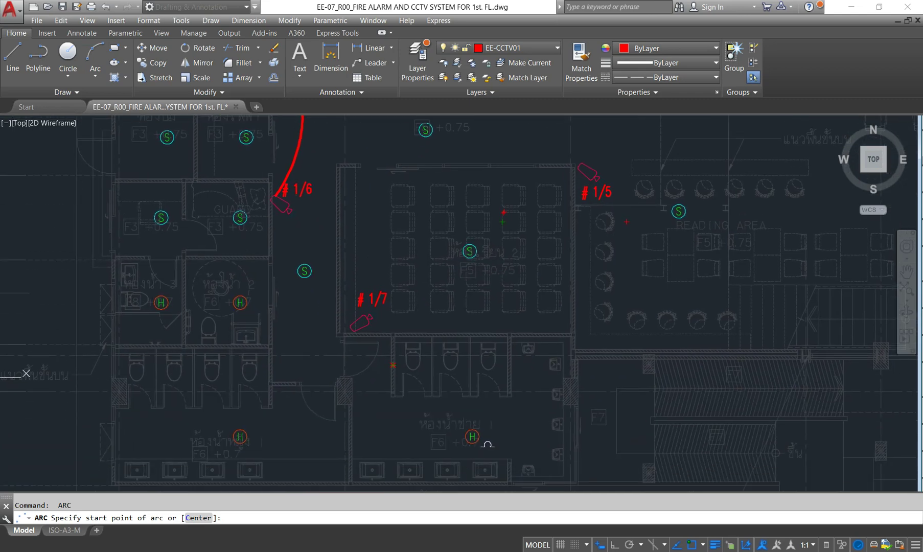
{"action": "scroll", "coordinate": [379, 343], "scroll_direction": "up", "scroll_amount": 3}
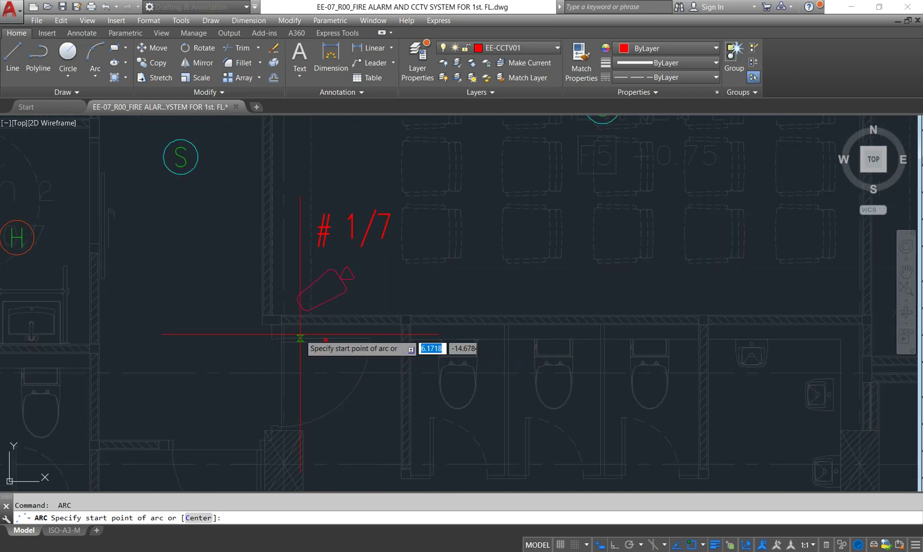
{"action": "left_click", "coordinate": [308, 309]}
{"action": "left_click", "coordinate": [518, 301]}
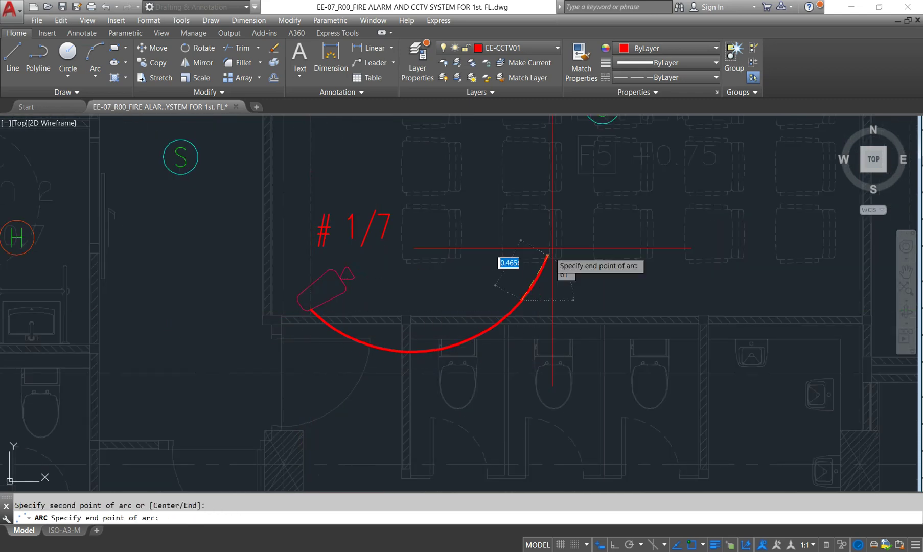
{"action": "scroll", "coordinate": [622, 213], "scroll_direction": "down", "scroll_amount": 2}
{"action": "left_click", "coordinate": [586, 164]}
{"action": "scroll", "coordinate": [456, 326], "scroll_direction": "down", "scroll_amount": 4}
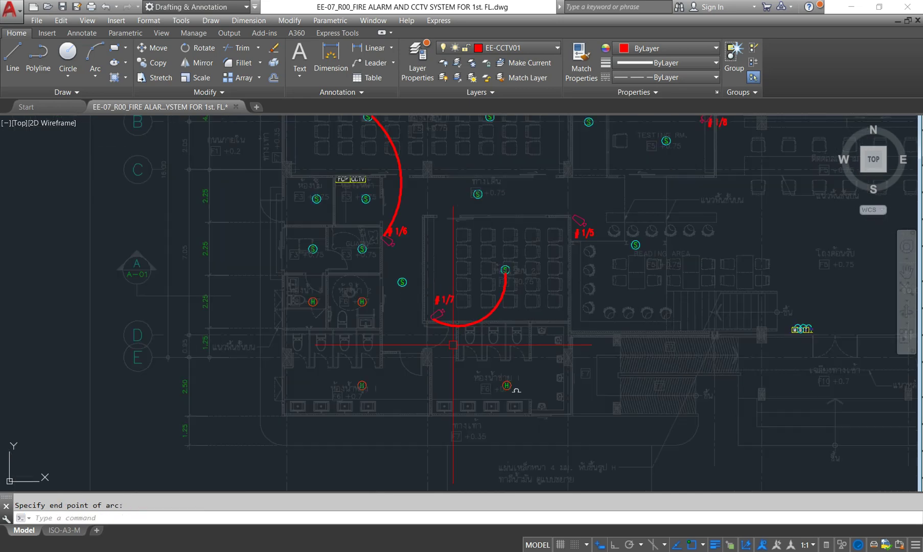
{"action": "middle_click_drag", "start_coordinate": [553, 194], "coordinate": [458, 330]}
- Draw the coverage arc from the S symbol to camera #1/10, then show the ISO-A3-M layout
{"action": "key", "text": "Return"}
{"action": "scroll", "coordinate": [431, 311], "scroll_direction": "up", "scroll_amount": 3}
{"action": "scroll", "coordinate": [431, 310], "scroll_direction": "down", "scroll_amount": 3}
{"action": "scroll", "coordinate": [439, 196], "scroll_direction": "up", "scroll_amount": 3}
{"action": "scroll", "coordinate": [436, 193], "scroll_direction": "up", "scroll_amount": 2}
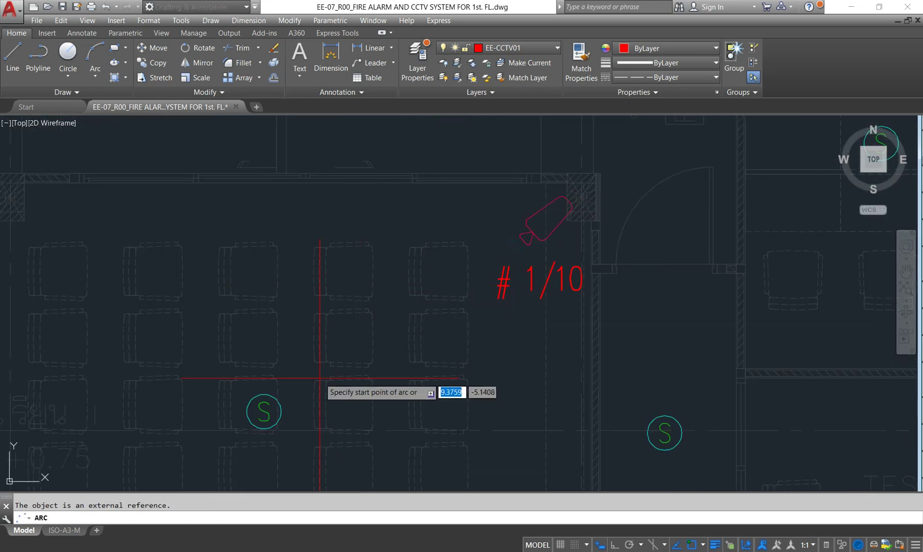
{"action": "left_click", "coordinate": [277, 401]}
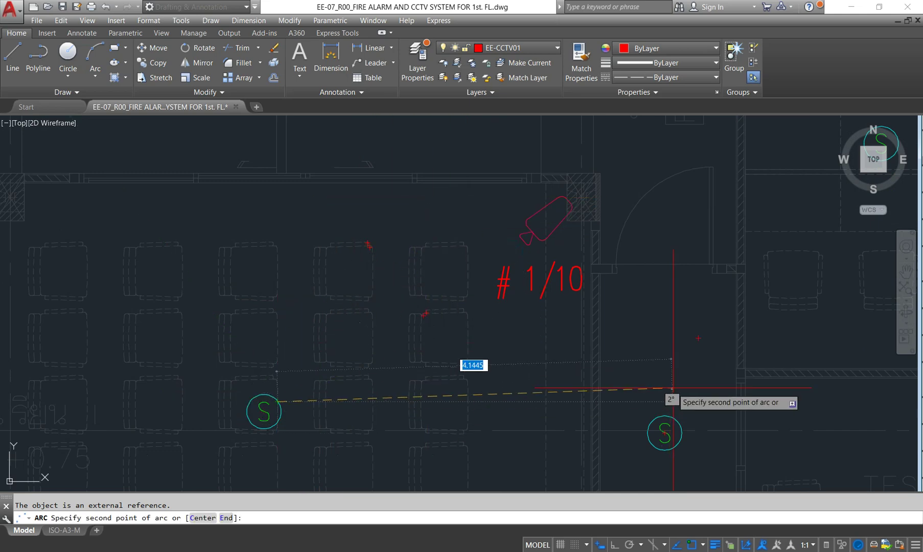
{"action": "left_click", "coordinate": [363, 163]}
{"action": "left_click", "coordinate": [595, 189]}
{"action": "scroll", "coordinate": [567, 205], "scroll_direction": "down", "scroll_amount": 1}
{"action": "scroll", "coordinate": [449, 328], "scroll_direction": "down", "scroll_amount": 5}
{"action": "middle_click_drag", "start_coordinate": [449, 328], "coordinate": [442, 264]}
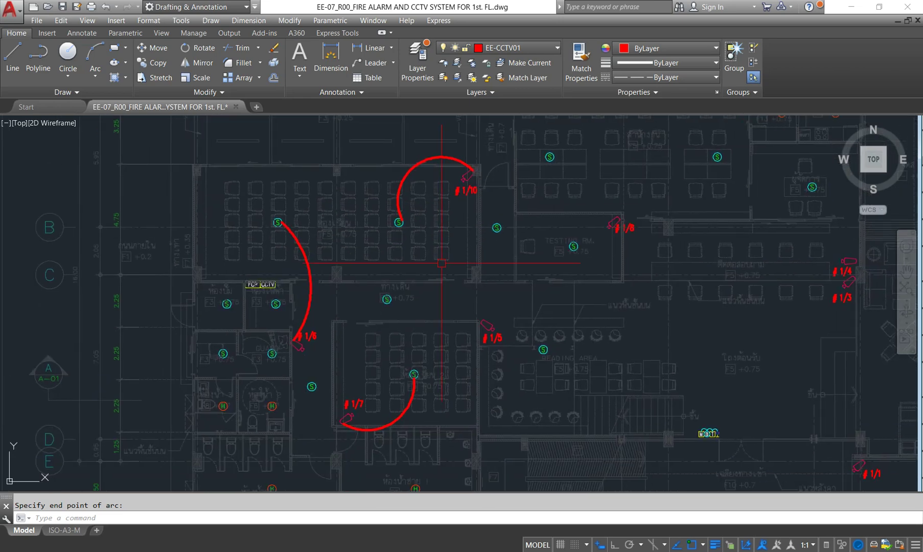
{"action": "left_click", "coordinate": [64, 530]}
{"action": "scroll", "coordinate": [275, 260], "scroll_direction": "up", "scroll_amount": 8}
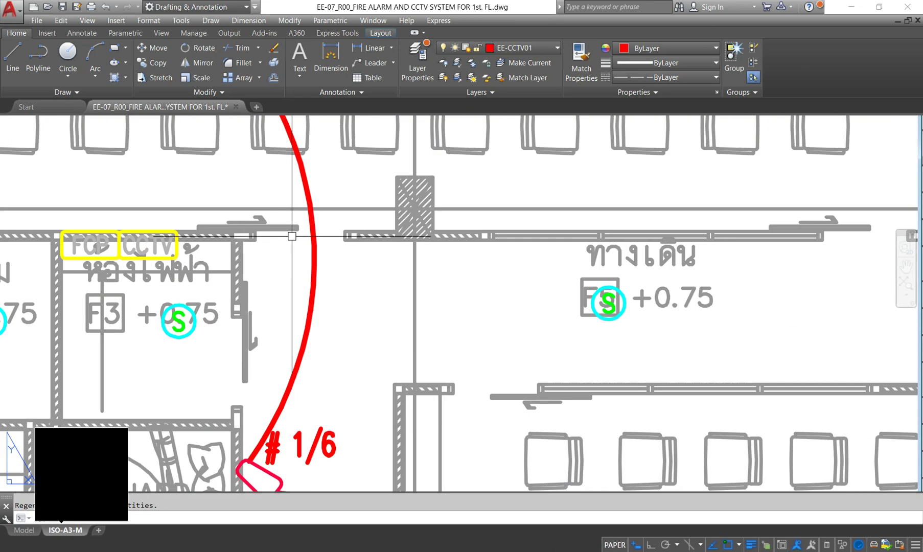
{"action": "scroll", "coordinate": [324, 258], "scroll_direction": "down", "scroll_amount": 4}
{"action": "scroll", "coordinate": [324, 258], "scroll_direction": "down", "scroll_amount": 2}
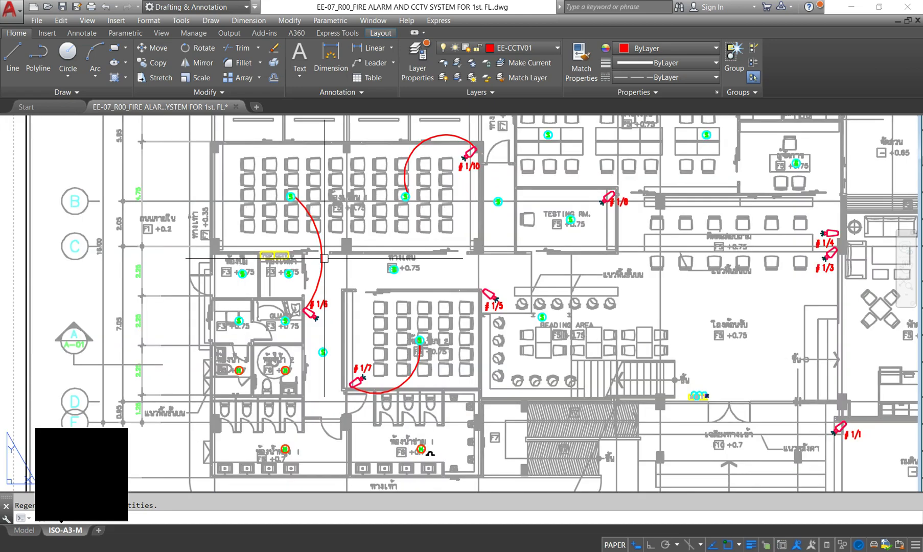
{"action": "scroll", "coordinate": [320, 258], "scroll_direction": "up", "scroll_amount": 2}
{"action": "scroll", "coordinate": [320, 258], "scroll_direction": "down", "scroll_amount": 4}
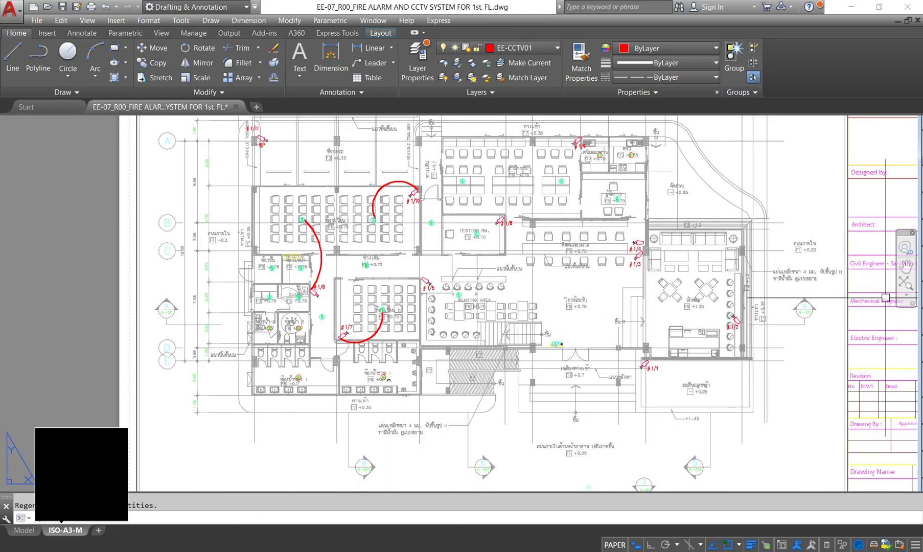
{"action": "left_click", "coordinate": [906, 282]}
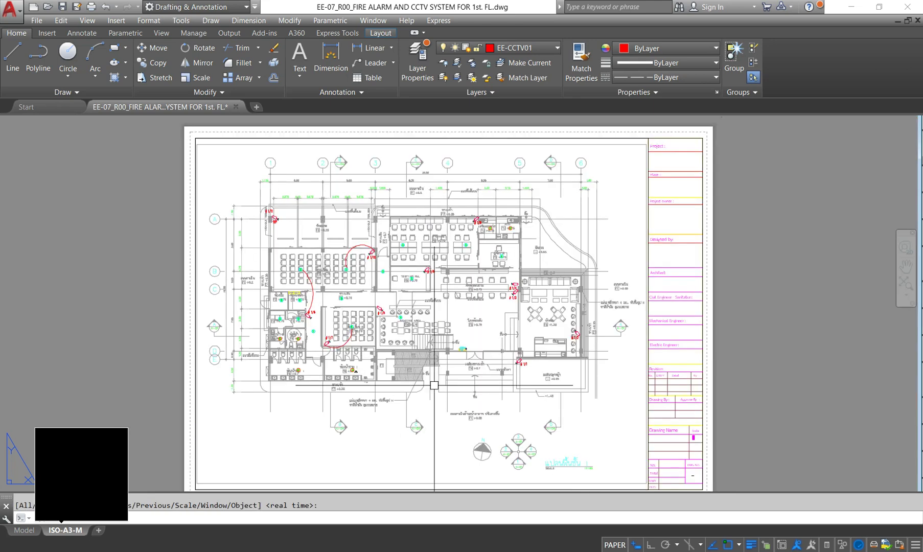
{"action": "left_click", "coordinate": [92, 7]}
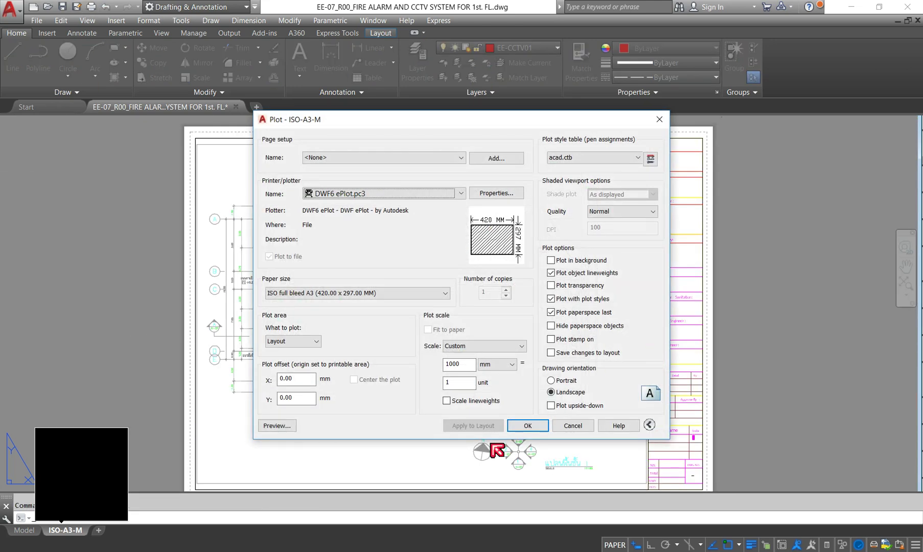
{"action": "left_click", "coordinate": [280, 423]}
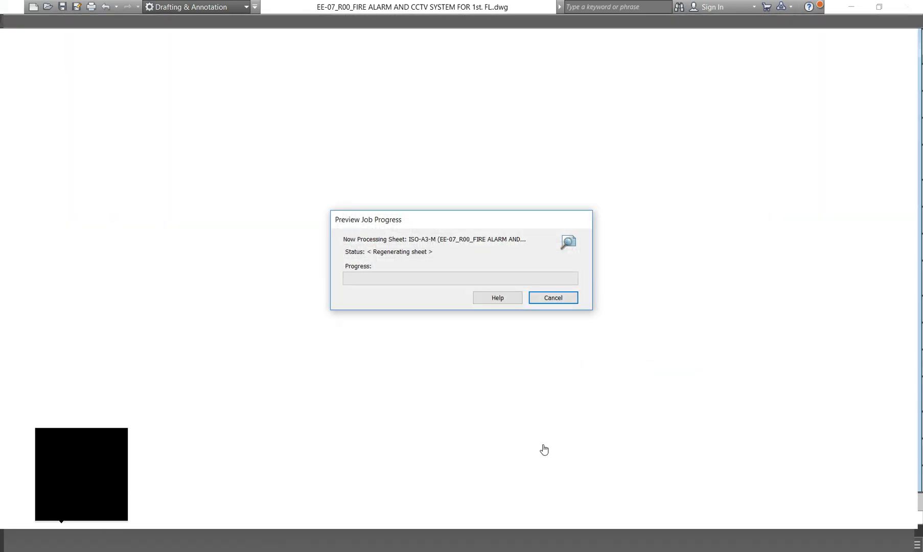
{"action": "scroll", "coordinate": [332, 264], "scroll_direction": "up", "scroll_amount": 3}
{"action": "scroll", "coordinate": [317, 286], "scroll_direction": "up", "scroll_amount": 3}
{"action": "scroll", "coordinate": [329, 298], "scroll_direction": "up", "scroll_amount": 3}
{"action": "scroll", "coordinate": [332, 298], "scroll_direction": "down", "scroll_amount": 2}
{"action": "scroll", "coordinate": [332, 299], "scroll_direction": "down", "scroll_amount": 5}
{"action": "scroll", "coordinate": [331, 299], "scroll_direction": "down", "scroll_amount": 2}
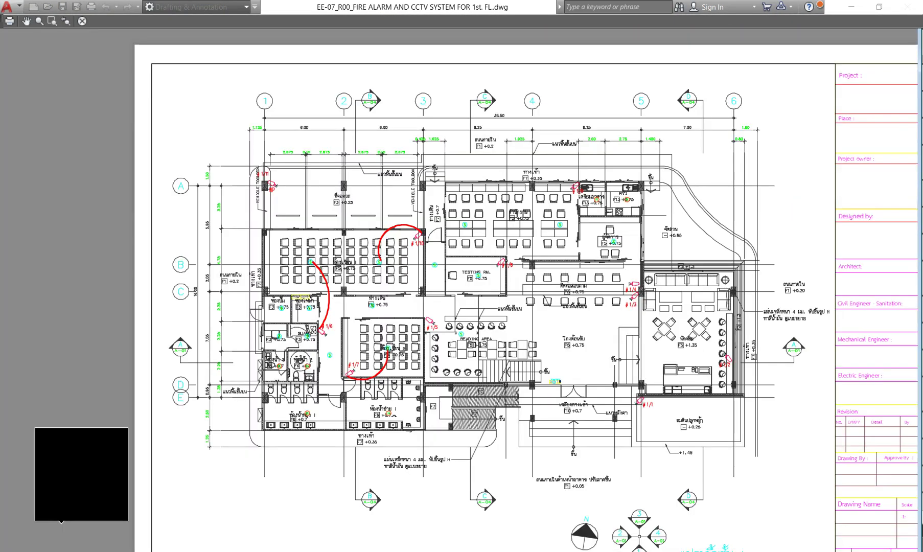
{"action": "scroll", "coordinate": [319, 319], "scroll_direction": "up", "scroll_amount": 4}
{"action": "scroll", "coordinate": [411, 244], "scroll_direction": "down", "scroll_amount": 4}
{"action": "right_click", "coordinate": [491, 212]}
{"action": "left_click", "coordinate": [504, 220]}
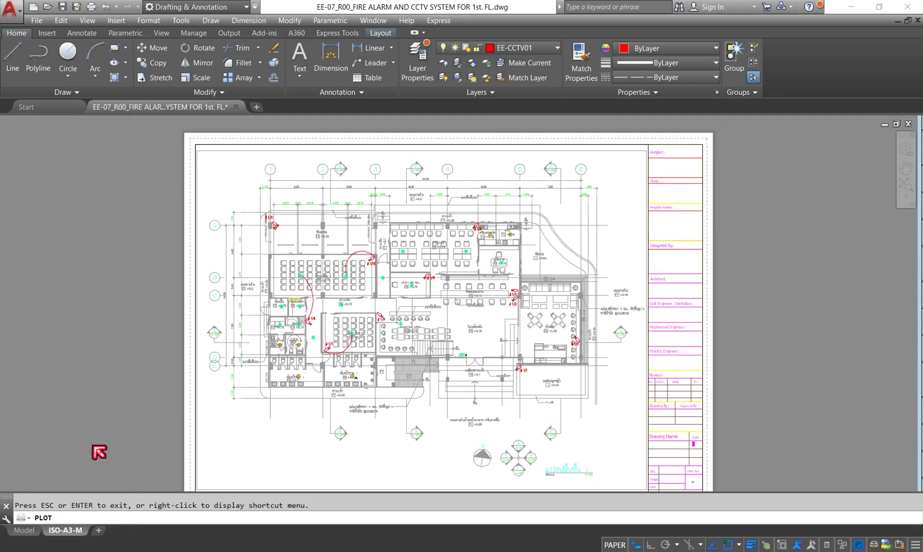
- In model space, change the EE-CCTV01 layer colour to blue
{"action": "left_click", "coordinate": [663, 124]}
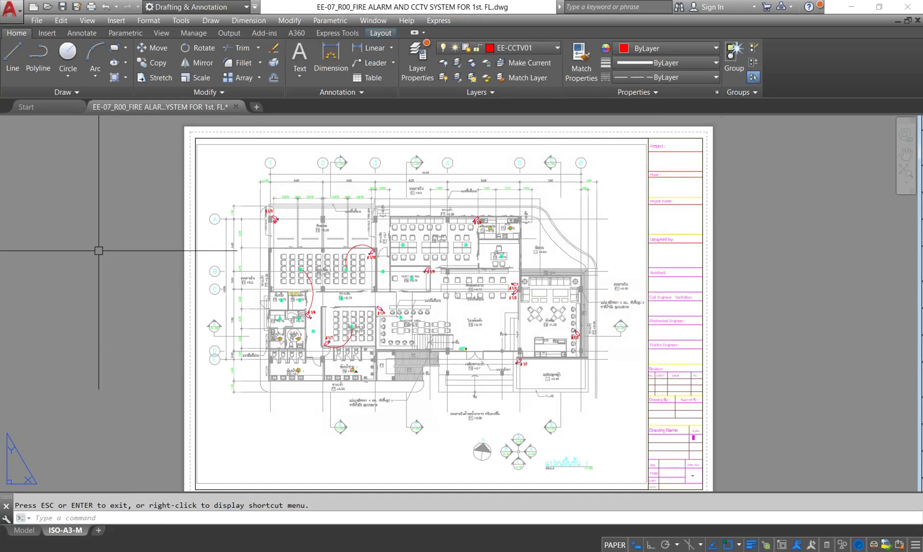
{"action": "left_click", "coordinate": [24, 530]}
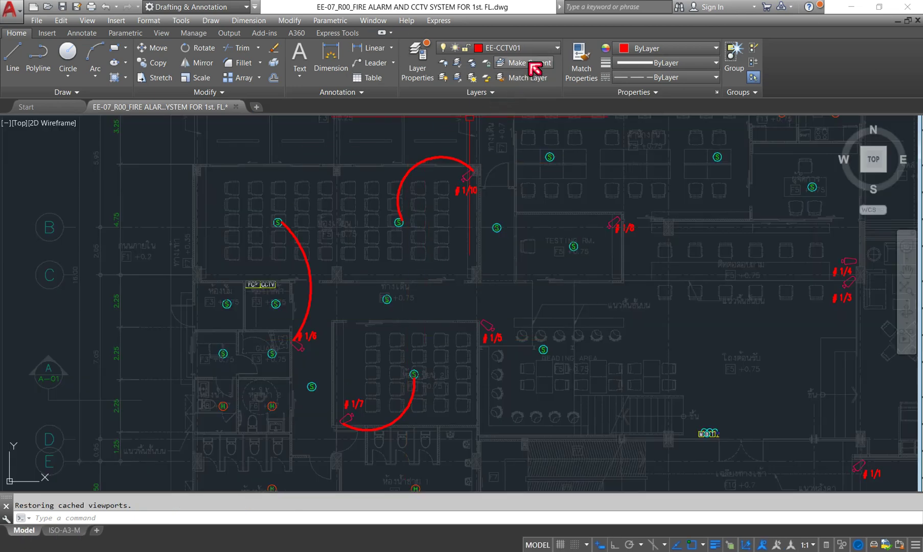
{"action": "left_click", "coordinate": [417, 64]}
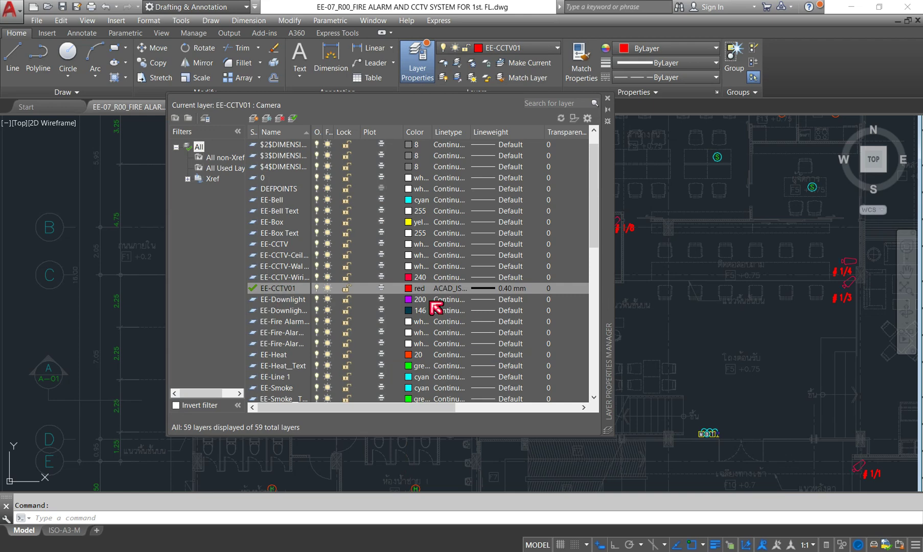
{"action": "left_click", "coordinate": [411, 290]}
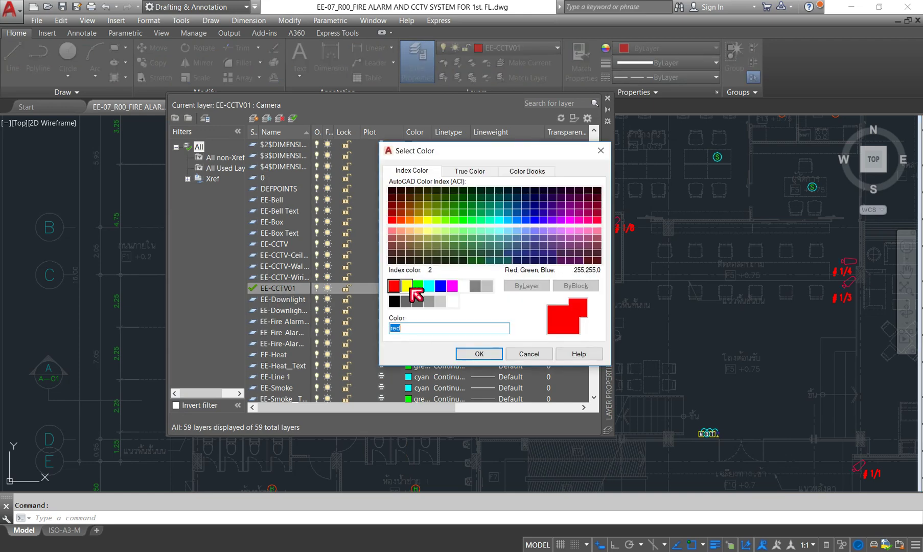
{"action": "left_click", "coordinate": [440, 287]}
{"action": "left_click", "coordinate": [478, 354]}
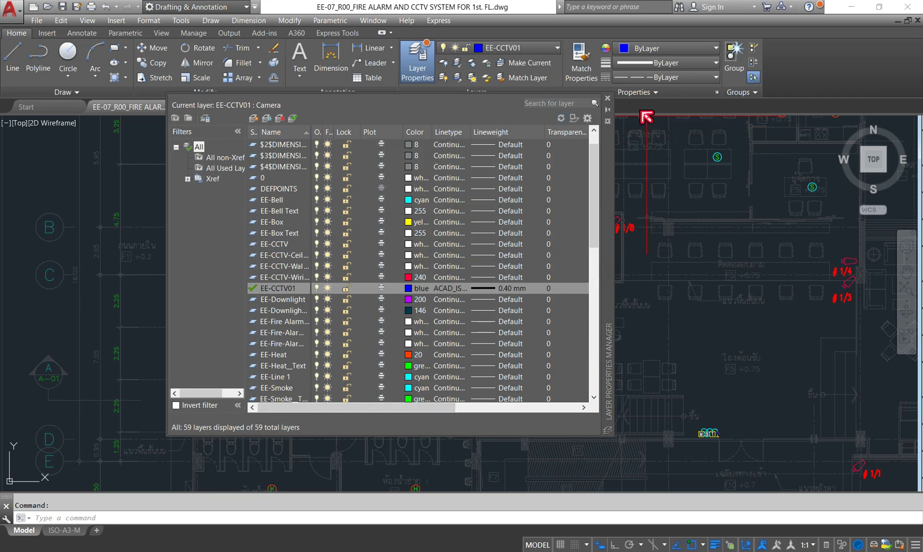
{"action": "left_click", "coordinate": [607, 98]}
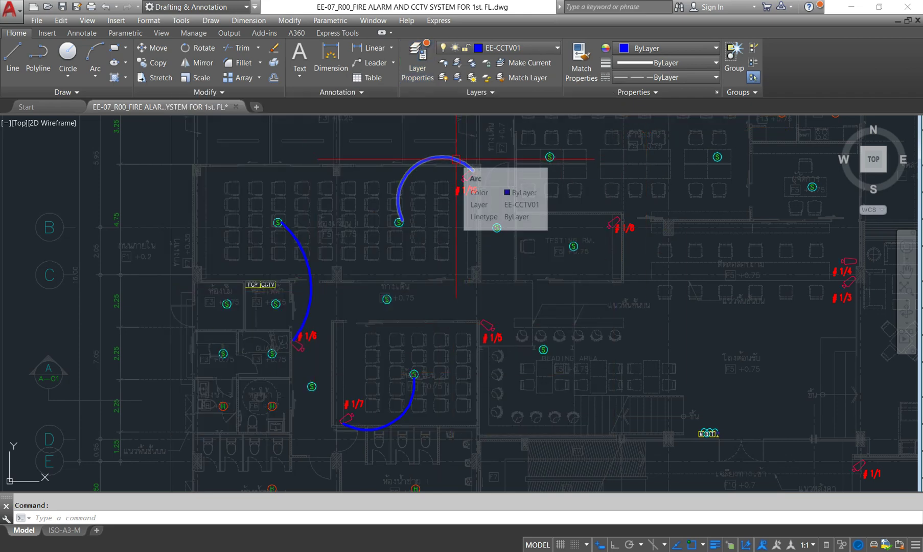
- Set the EE-CCTV01 lineweight to 0.25 mm and return to the ISO-A3-M layout
{"action": "left_click", "coordinate": [521, 49]}
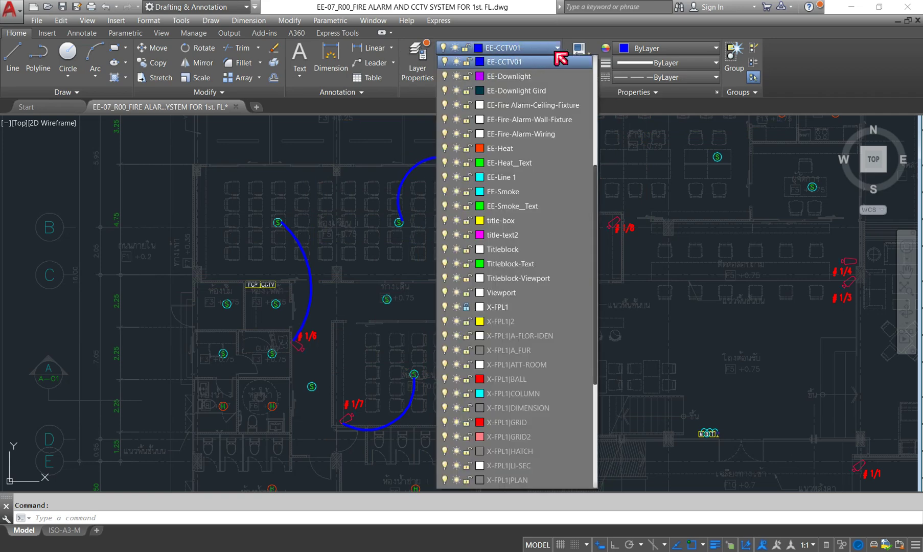
{"action": "left_click", "coordinate": [575, 48]}
{"action": "left_click", "coordinate": [430, 76]}
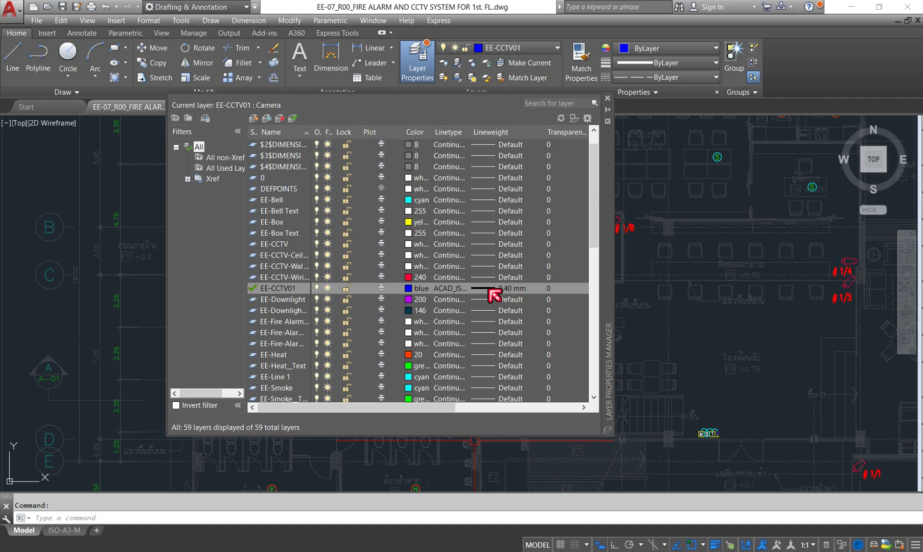
{"action": "left_click", "coordinate": [490, 290]}
{"action": "left_click", "coordinate": [415, 262]}
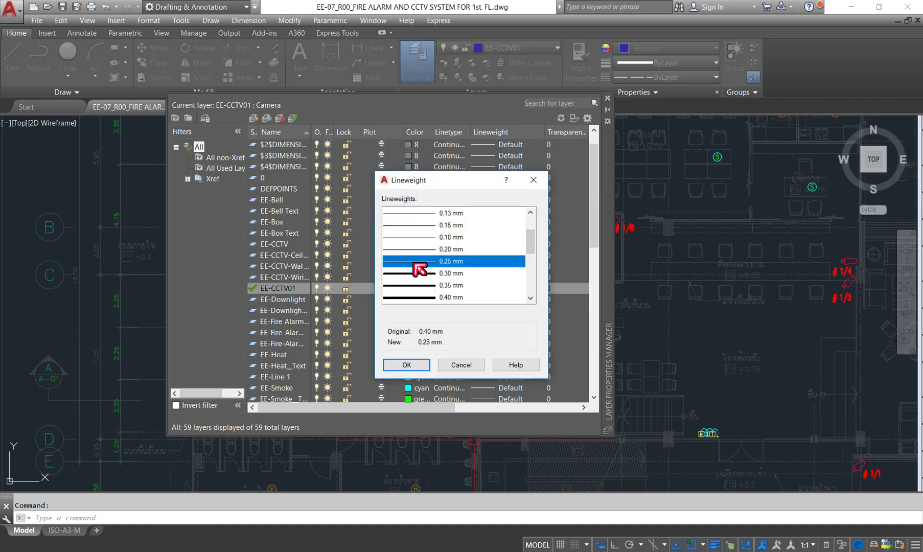
{"action": "left_click", "coordinate": [406, 364]}
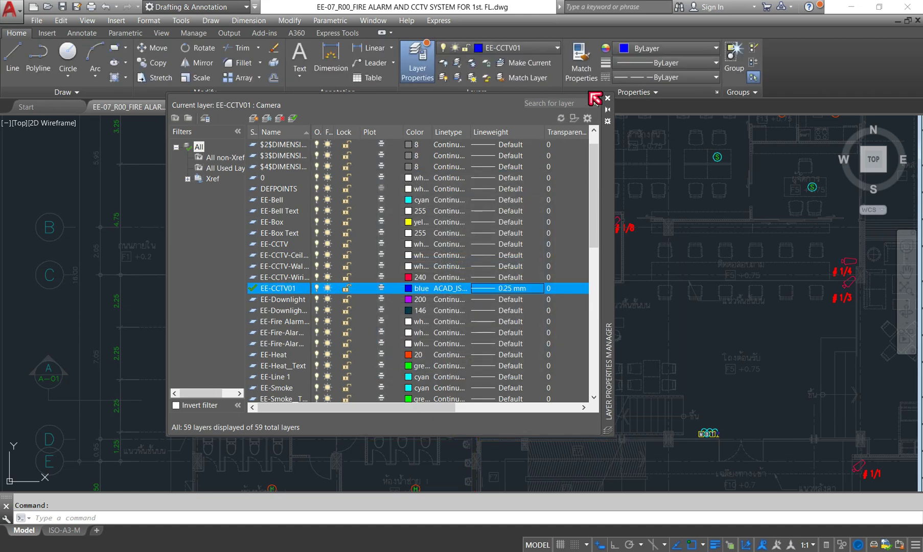
{"action": "left_click", "coordinate": [607, 98]}
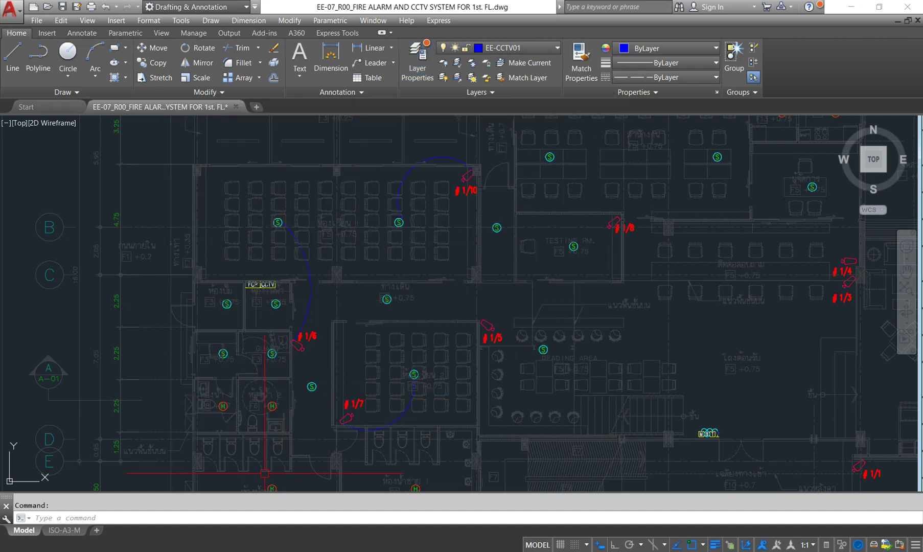
{"action": "left_click", "coordinate": [65, 530]}
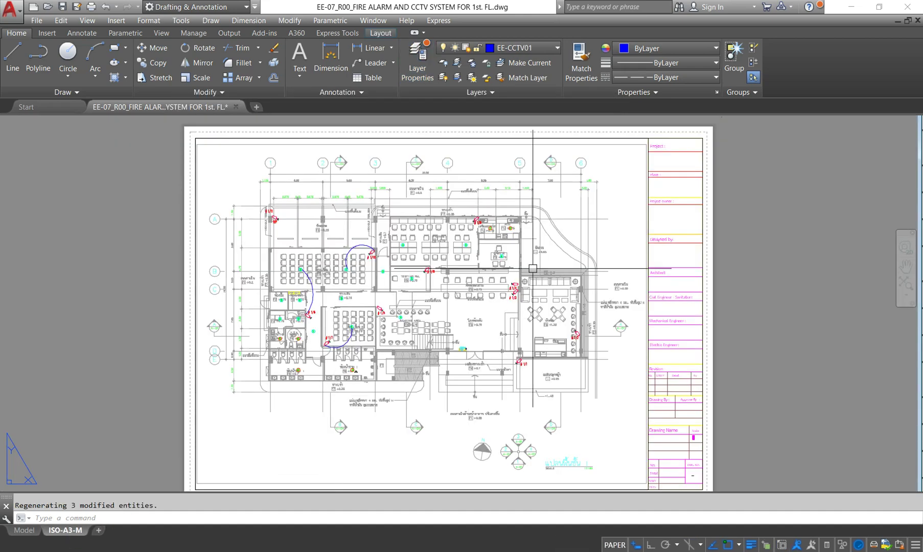
{"action": "middle_click_drag", "start_coordinate": [533, 268], "coordinate": [539, 257]}
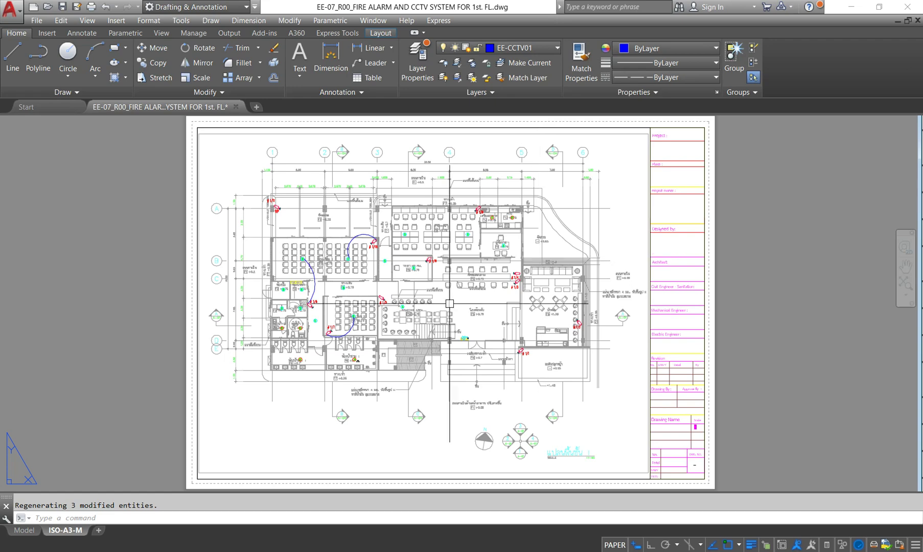
- Delete the top, left and bottom coverage arcs in model space and zoom to extents
{"action": "left_click", "coordinate": [24, 530]}
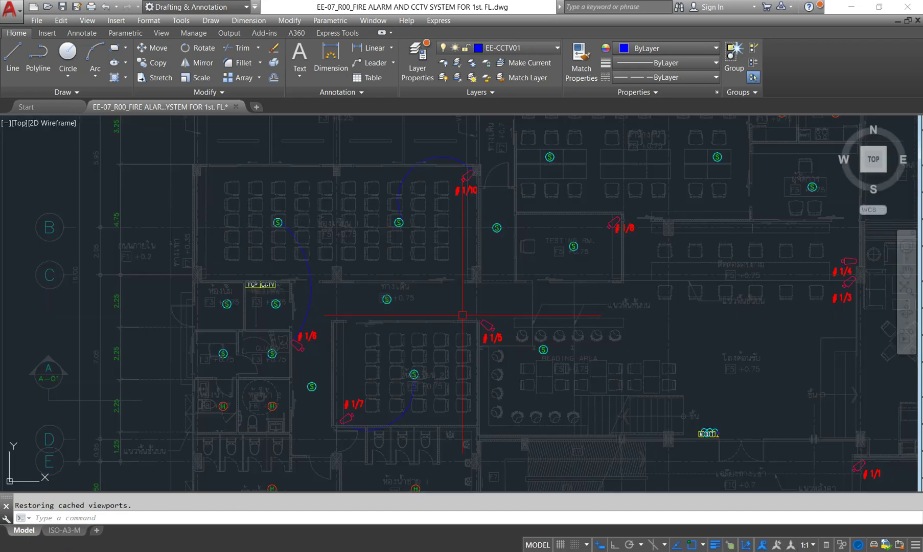
{"action": "left_click", "coordinate": [432, 158]}
{"action": "left_click", "coordinate": [309, 289]}
{"action": "left_click", "coordinate": [399, 413]}
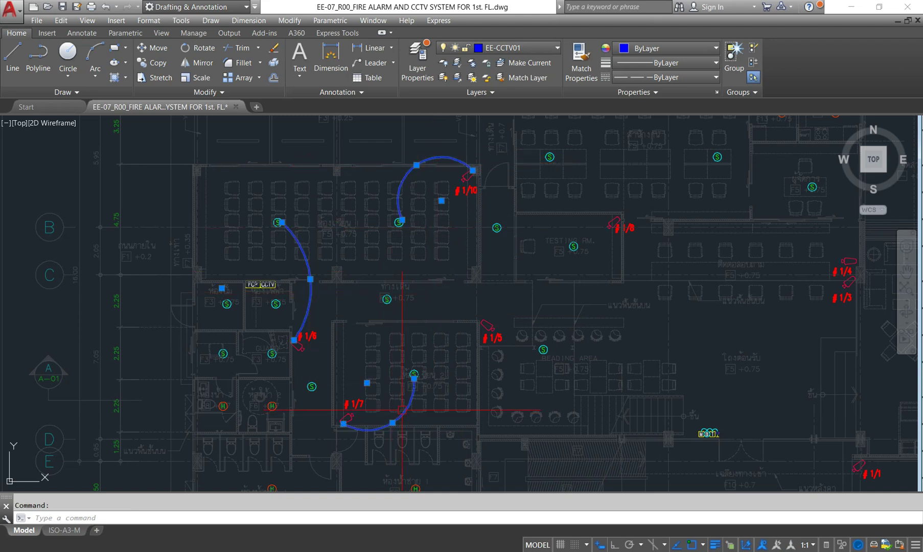
{"action": "key", "text": "Delete"}
{"action": "left_click", "coordinate": [906, 291]}
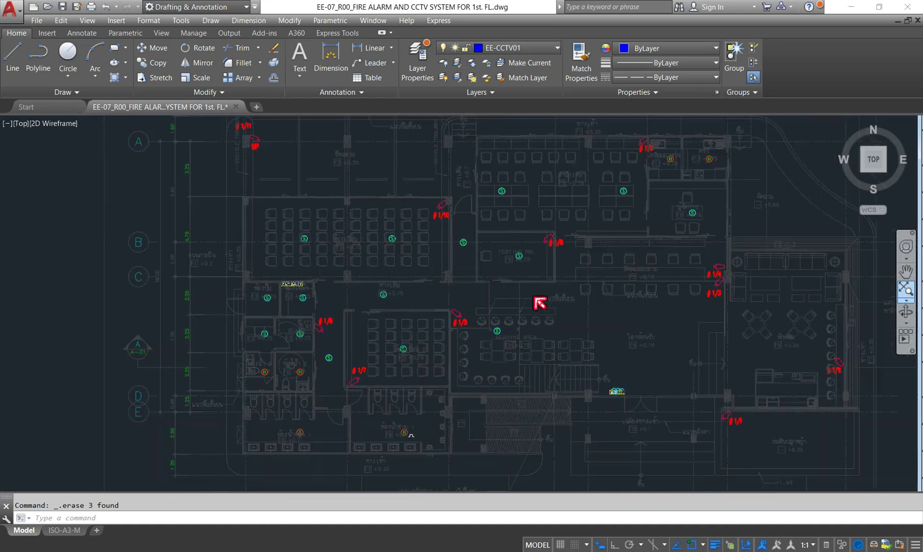